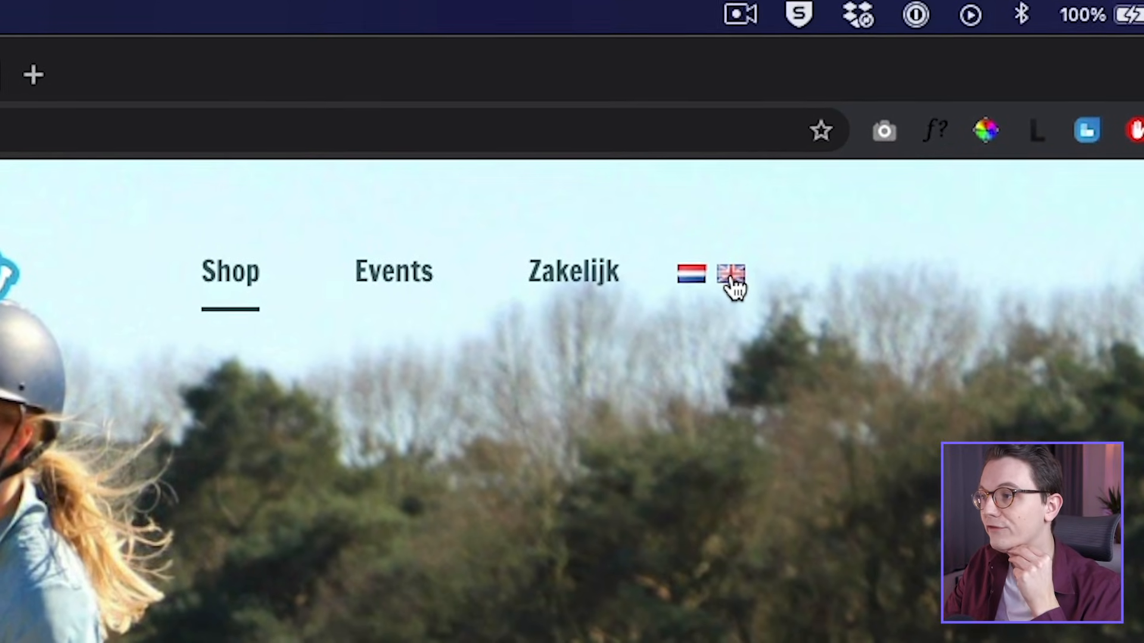
Step: Switch the HoefWijzer shop page to English and look over the site's translated desktop and mobile pages
left_click(729, 281)
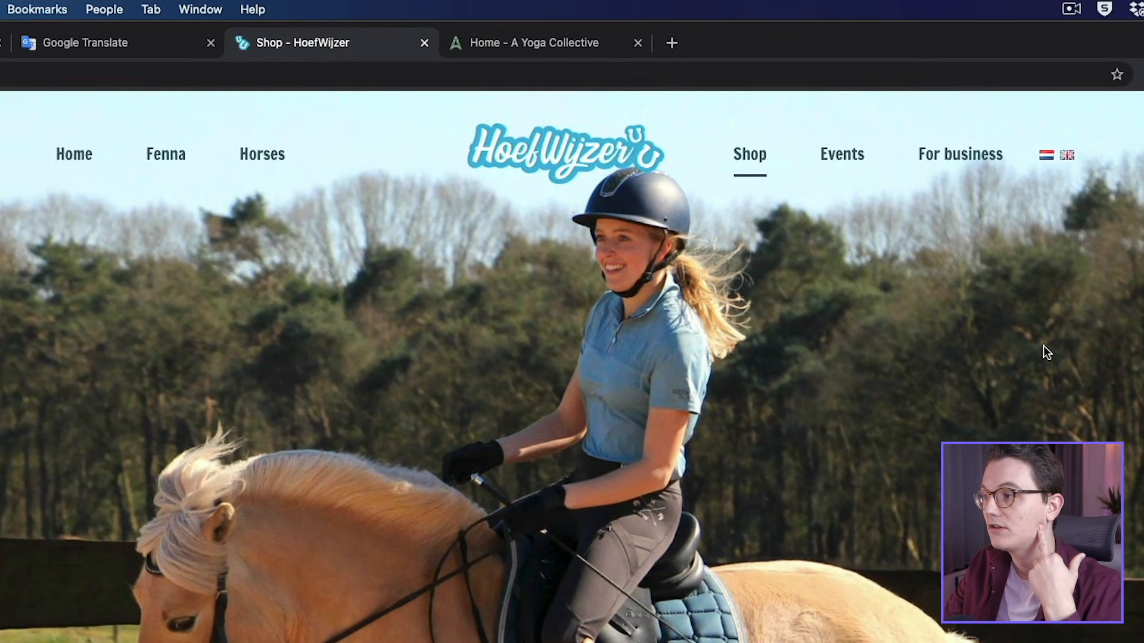
scroll(1026, 319, "down", 20)
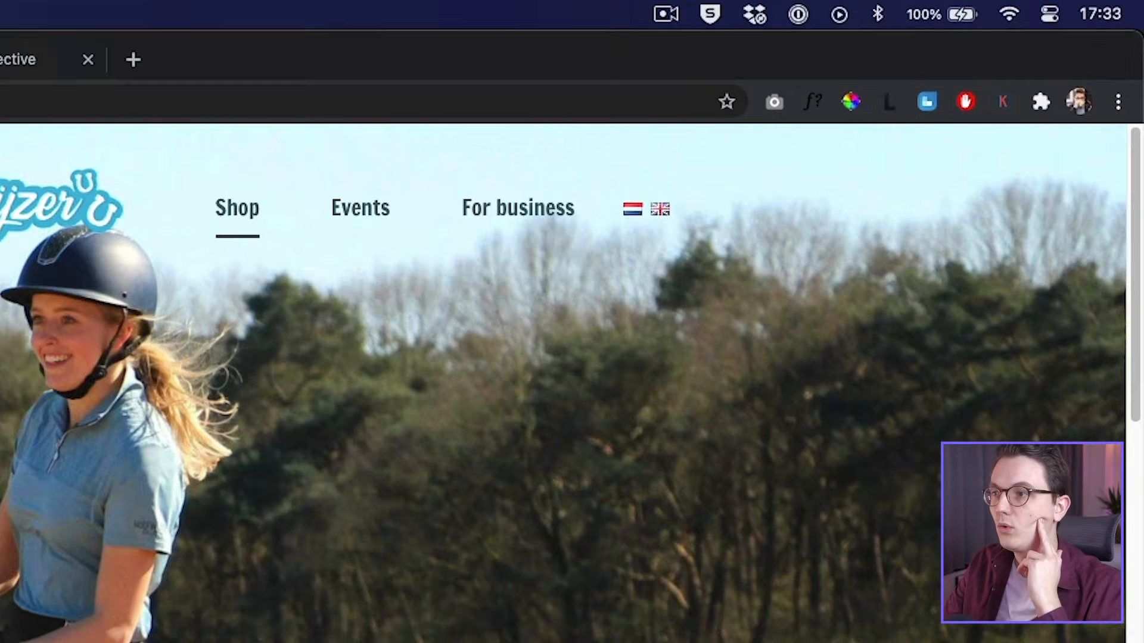
left_click(551, 30)
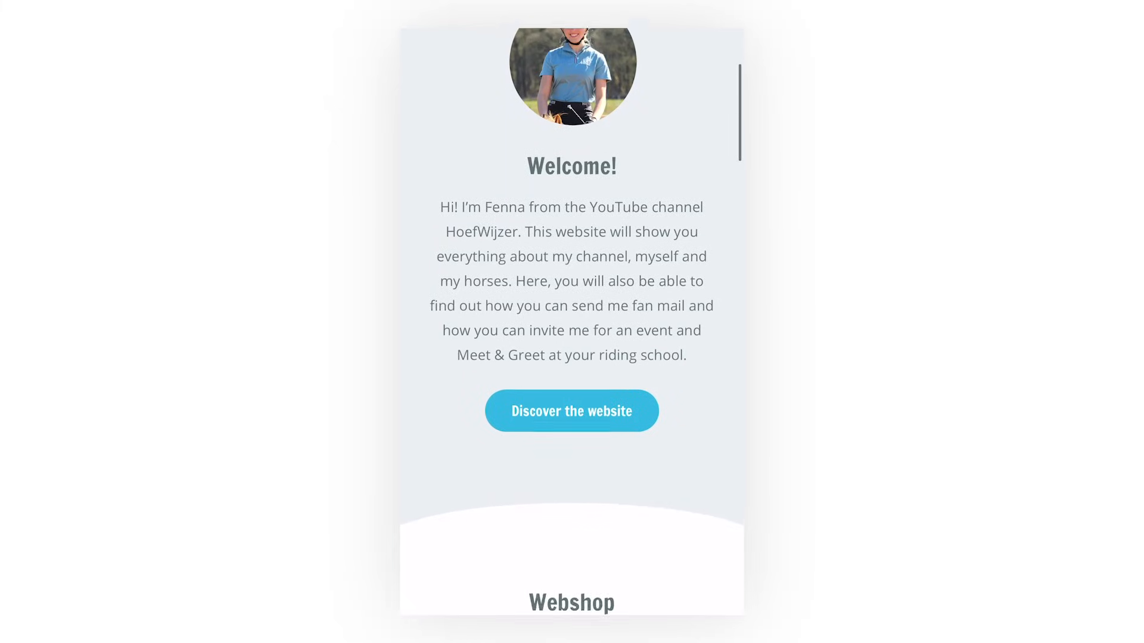
scroll(572, 322, "up", 7)
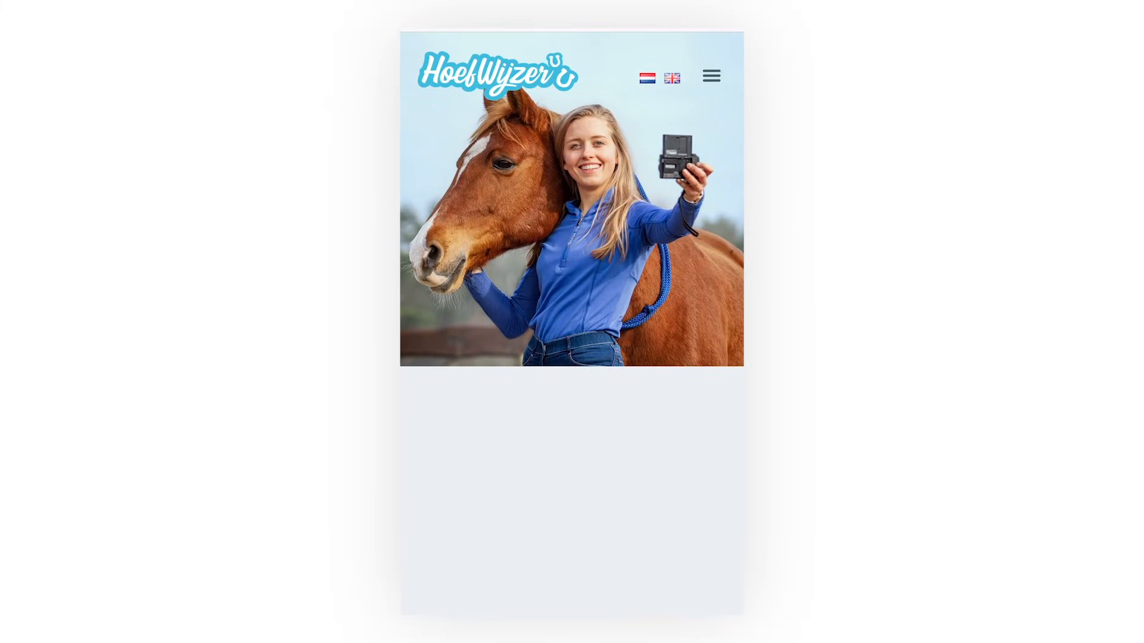
scroll(571, 322, "down", 7)
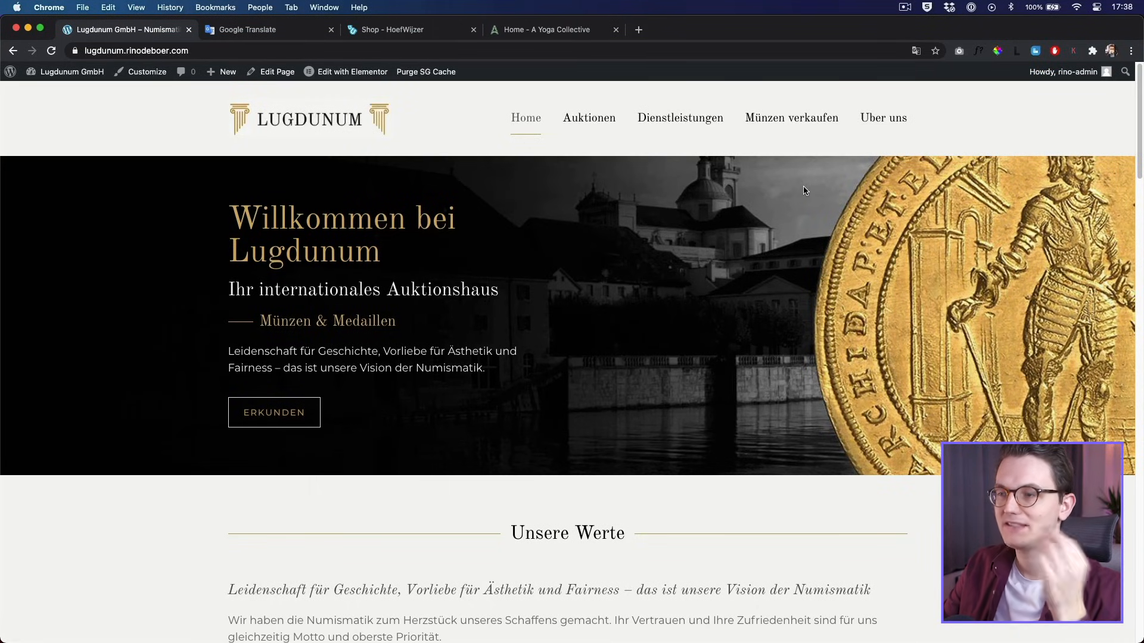
Step: Install and activate the Polylang plugin on the Lugdunum WordPress site, and skip its setup wizard
mouse_move(81, 75)
left_click(45, 95)
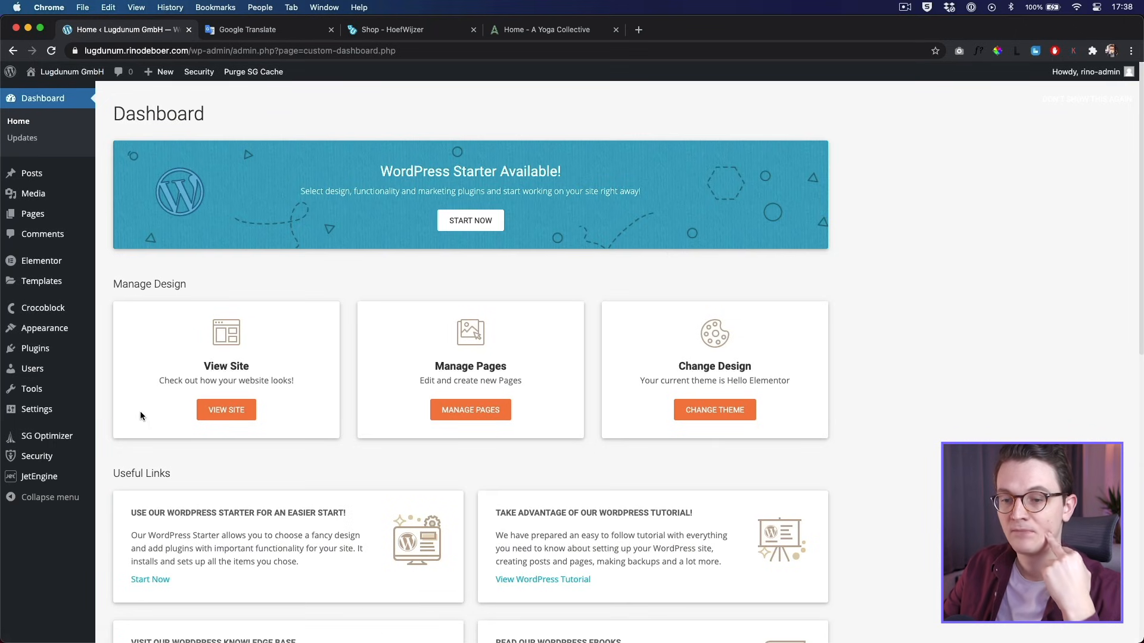
mouse_move(36, 348)
left_click(118, 368)
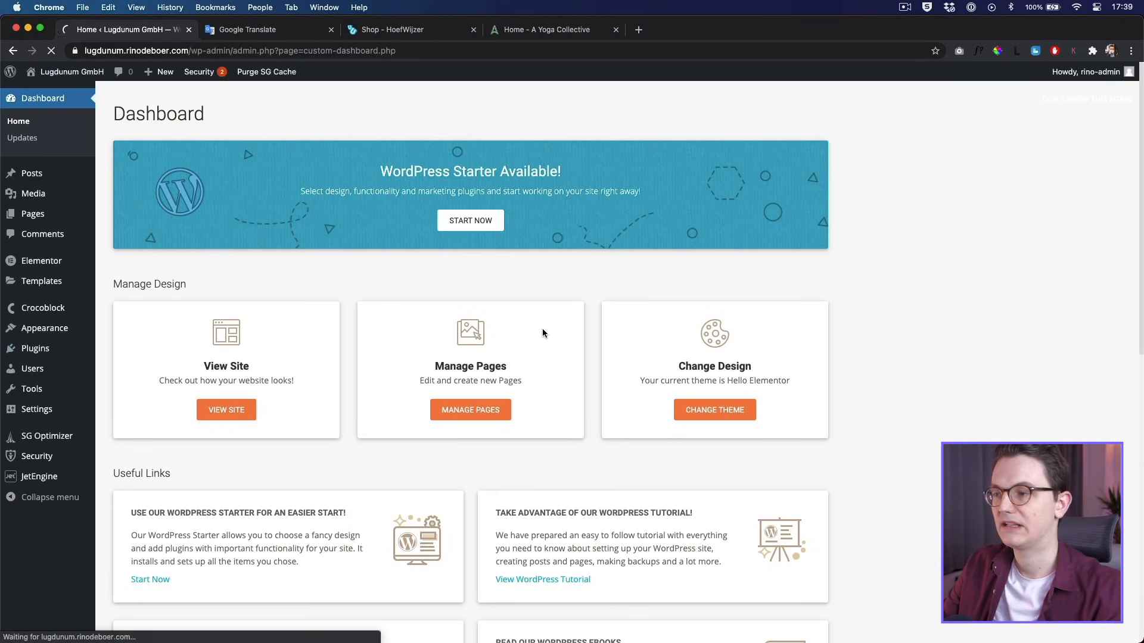
left_click(1000, 134)
type("poly")
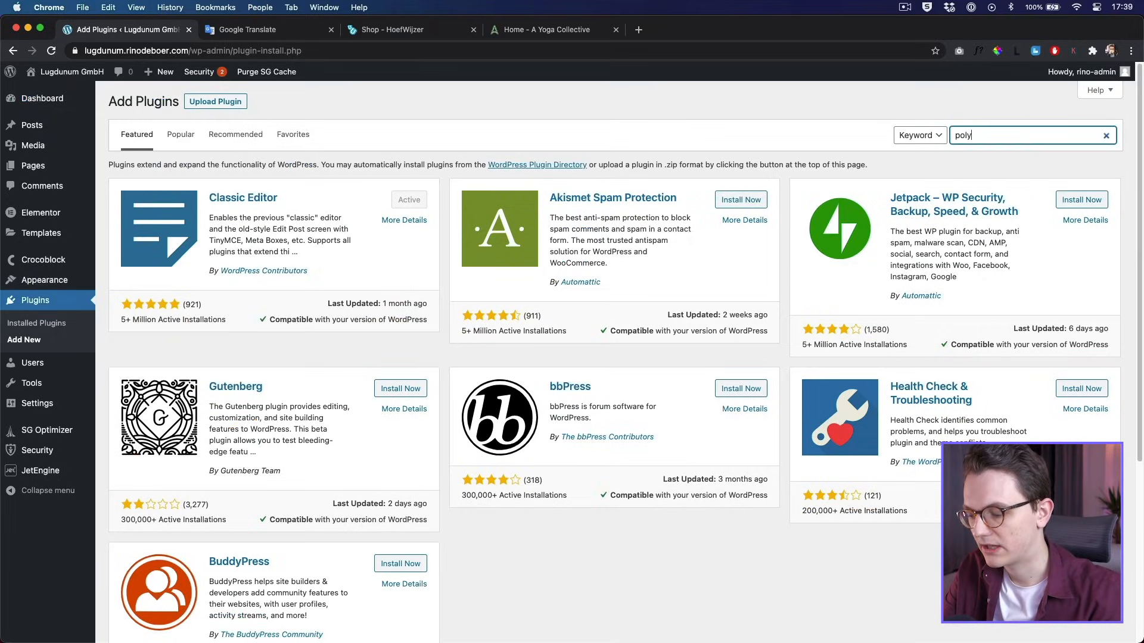
type("lang")
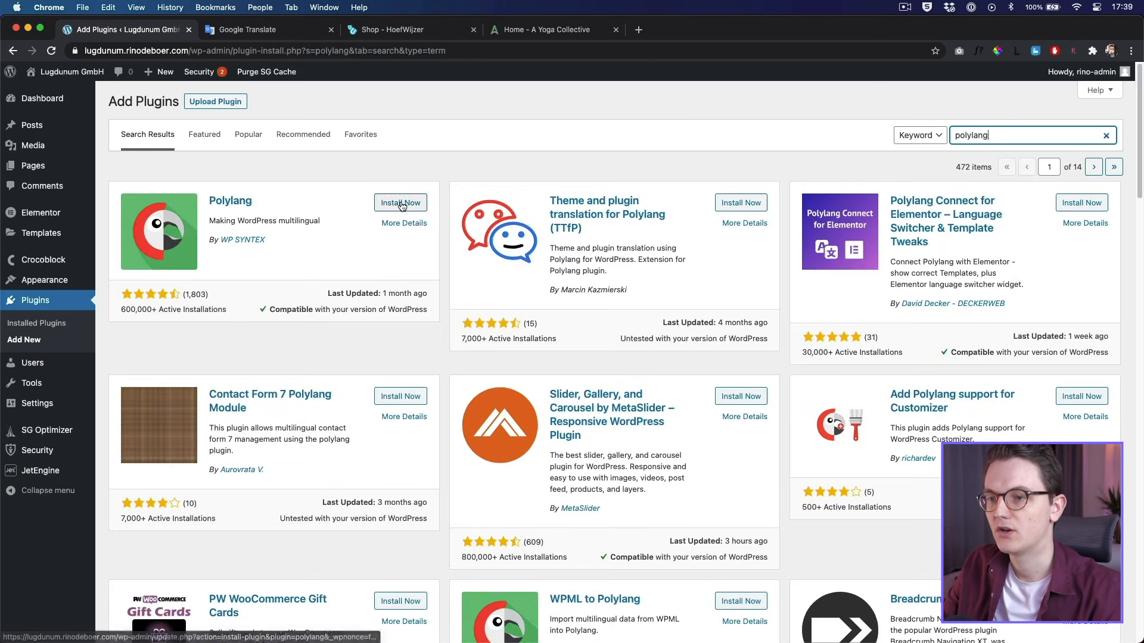
left_click(395, 204)
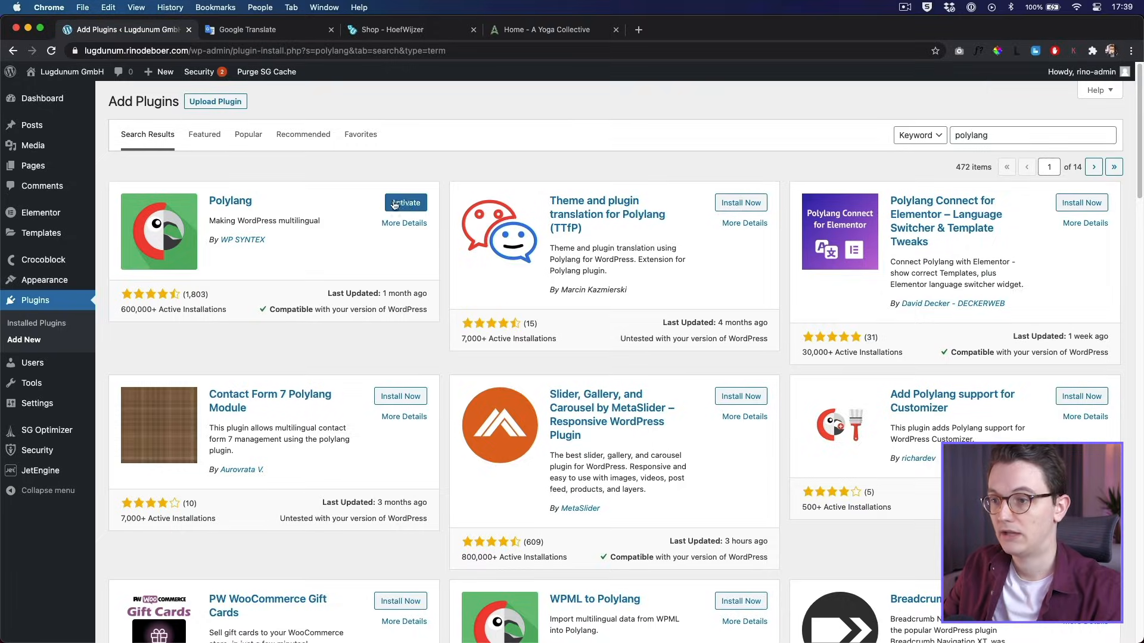
left_click(406, 205)
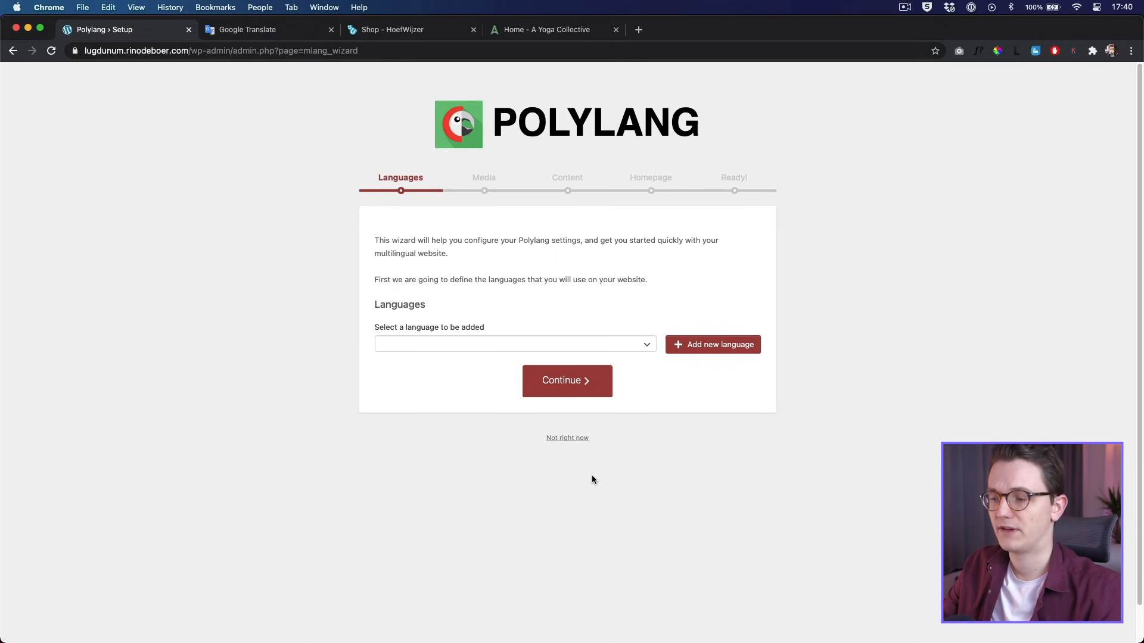
left_click(567, 441)
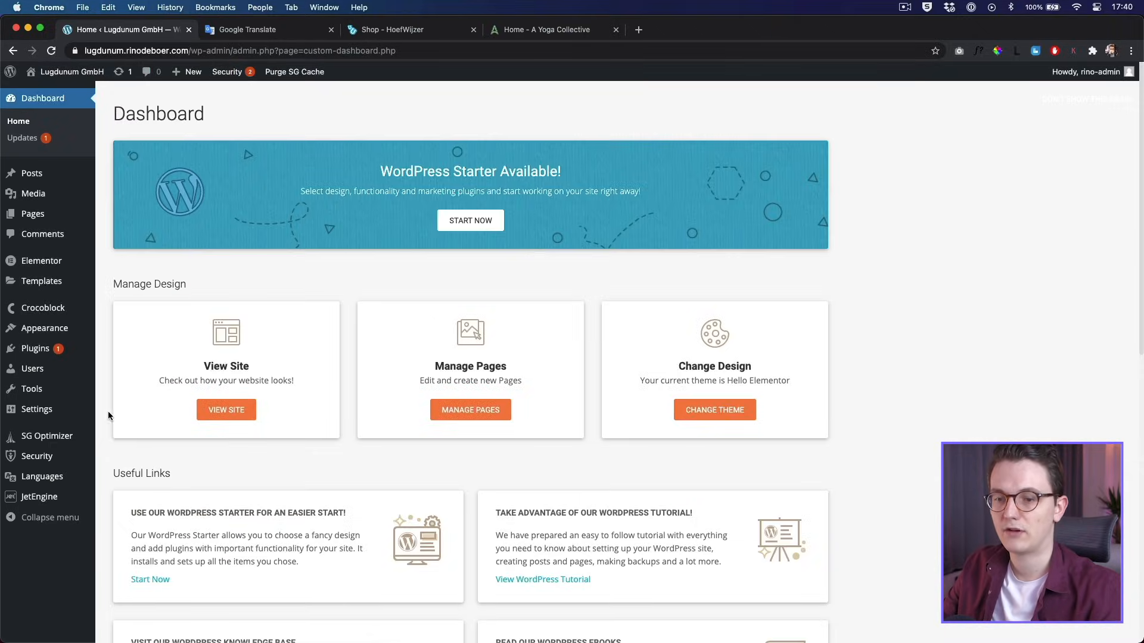
Step: Find, install and activate the plugin Polylang Connect for Elementor
mouse_move(36, 349)
left_click(114, 366)
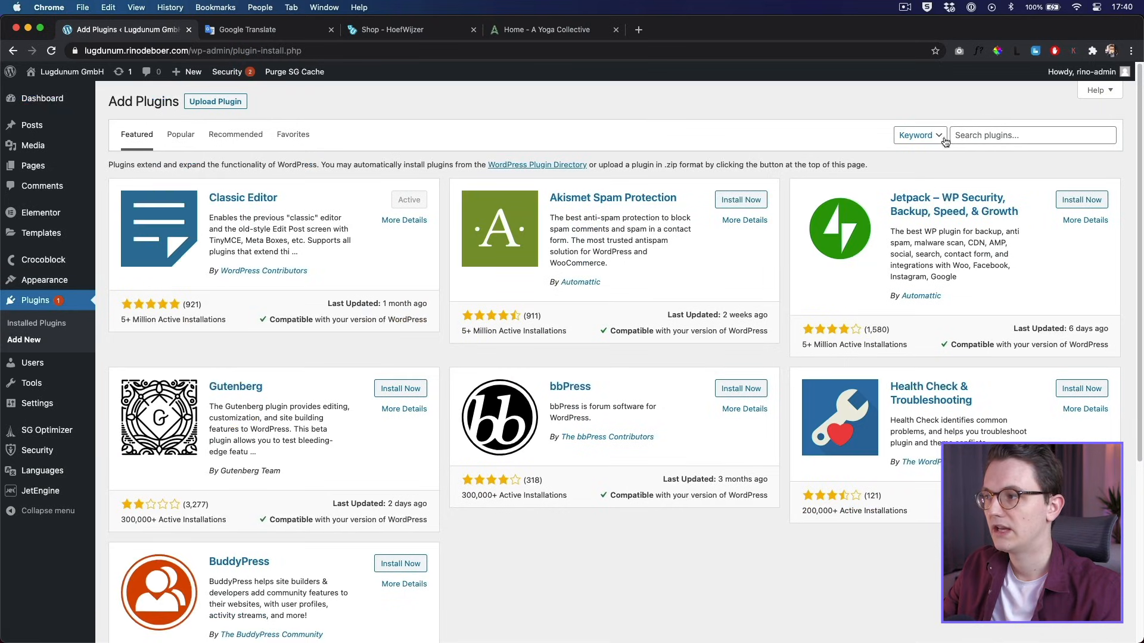
left_click(952, 135)
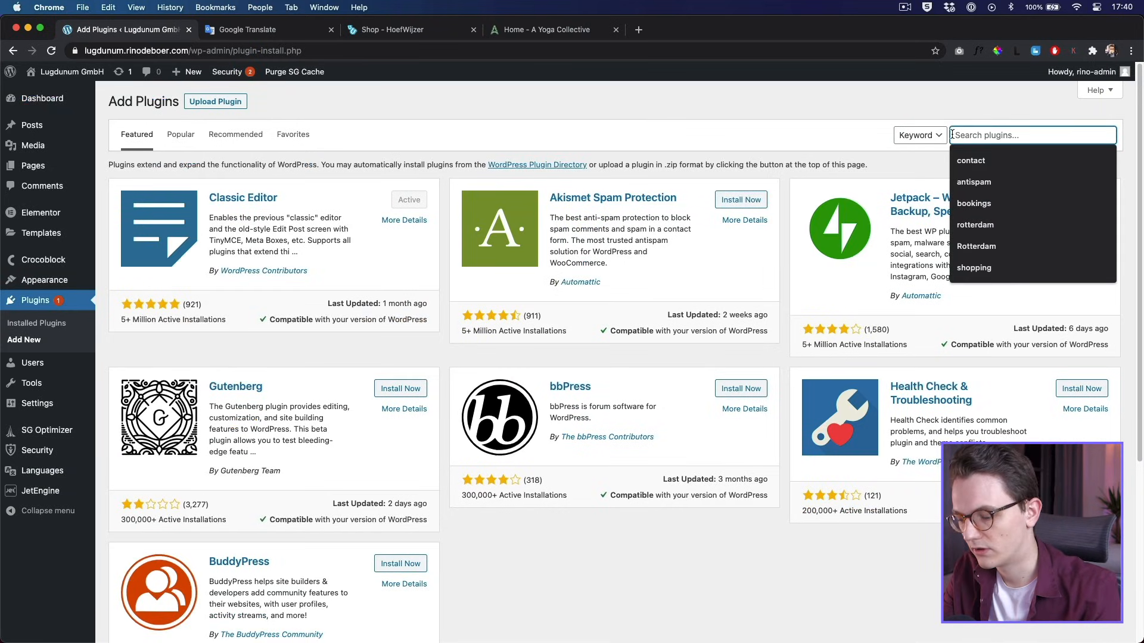
type("polylang co")
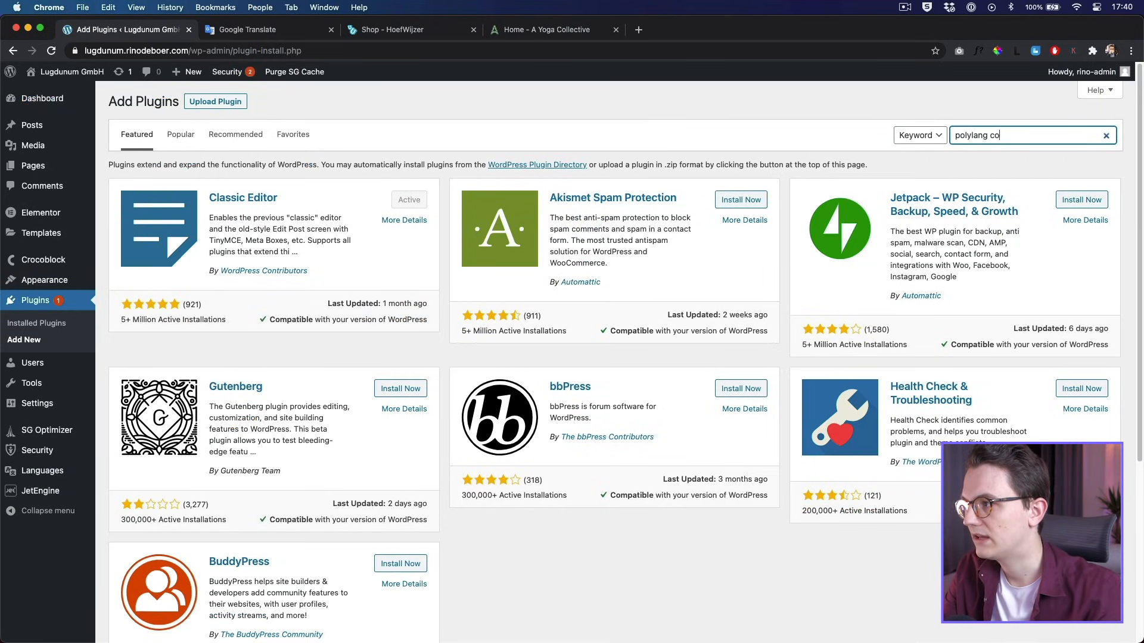
type("nnect for elementor")
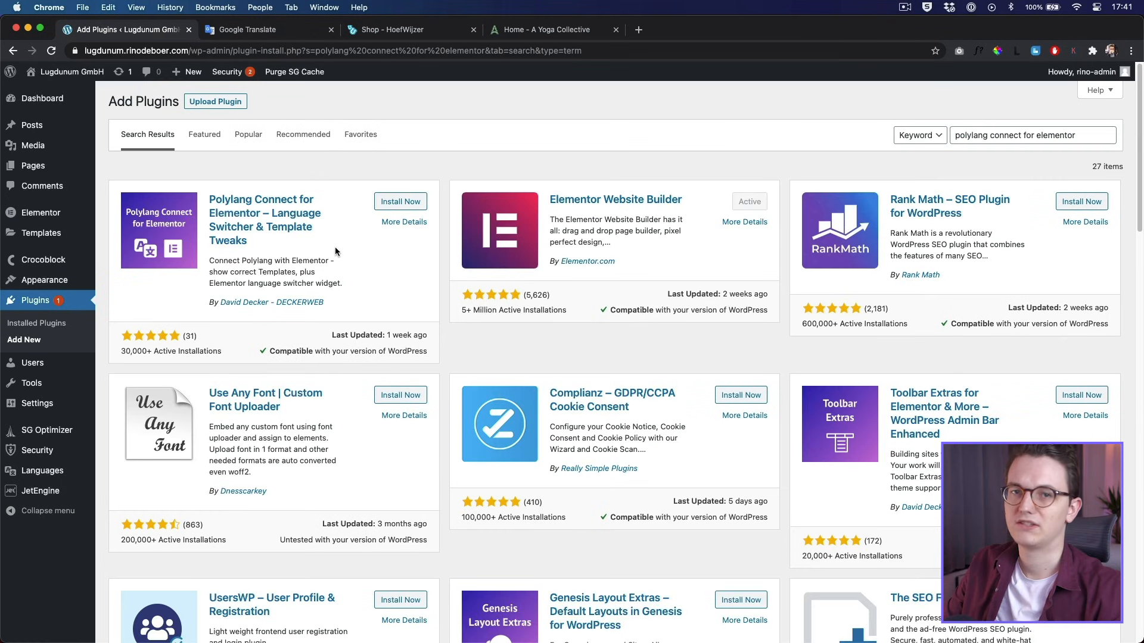
key("Return")
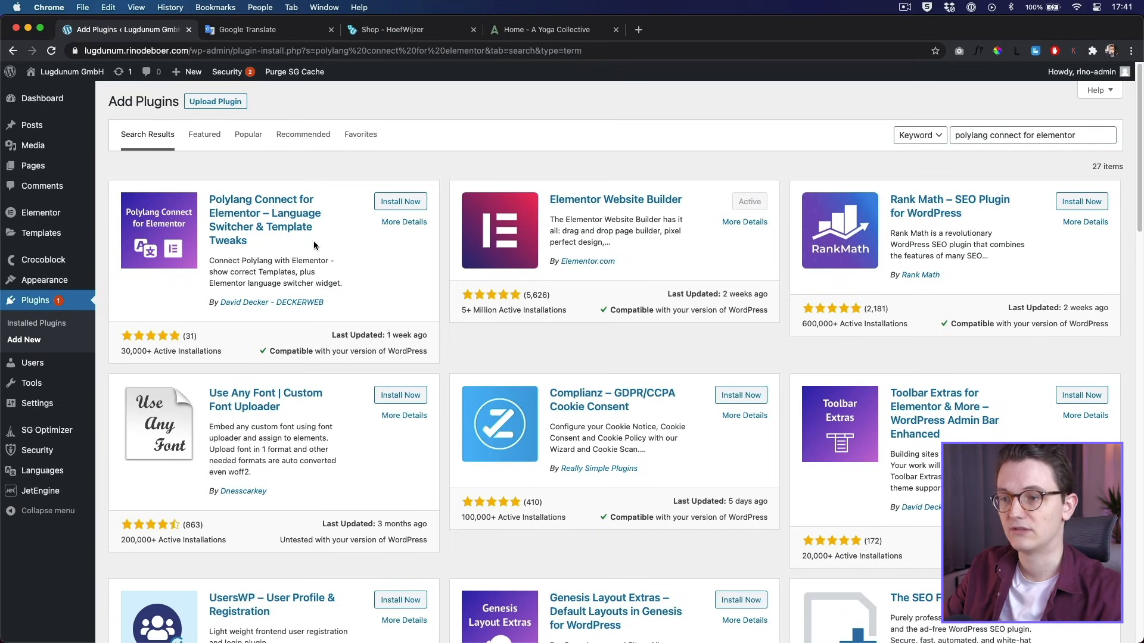
left_click(413, 205)
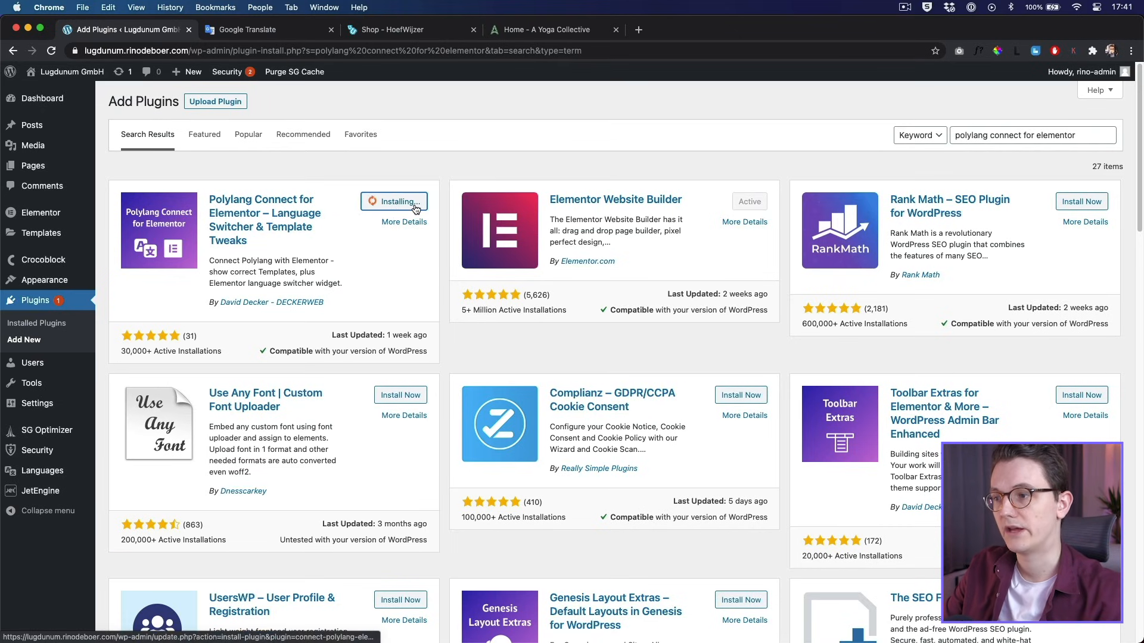
left_click(396, 202)
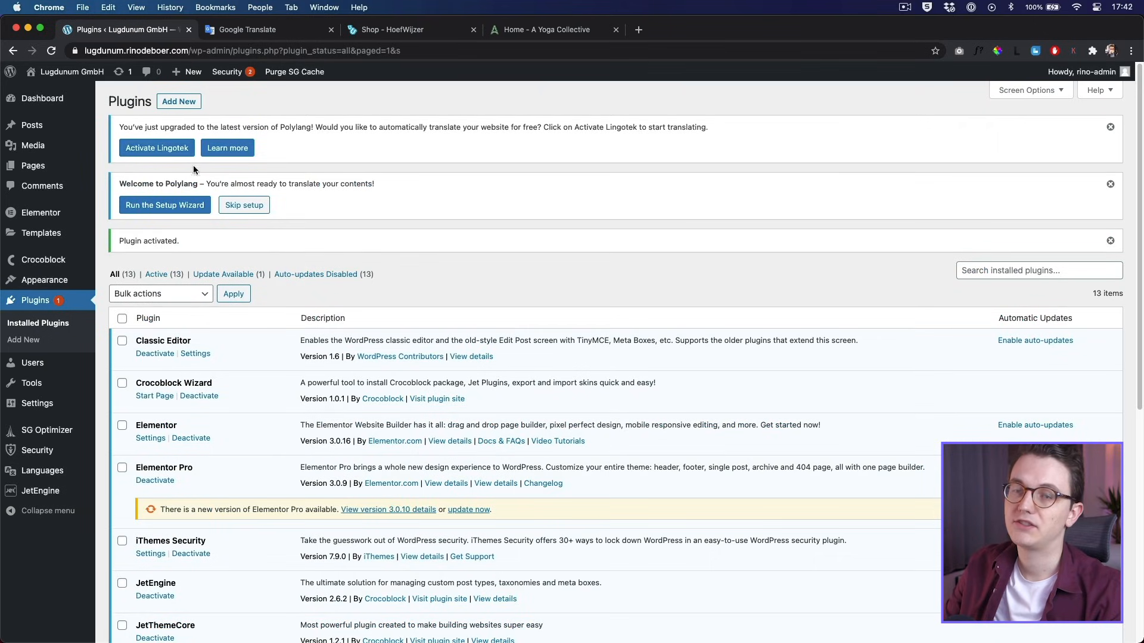
Step: Read the Lingotek automatic translation notice on the Plugins page and dismiss it
left_click_drag(331, 126, 542, 127)
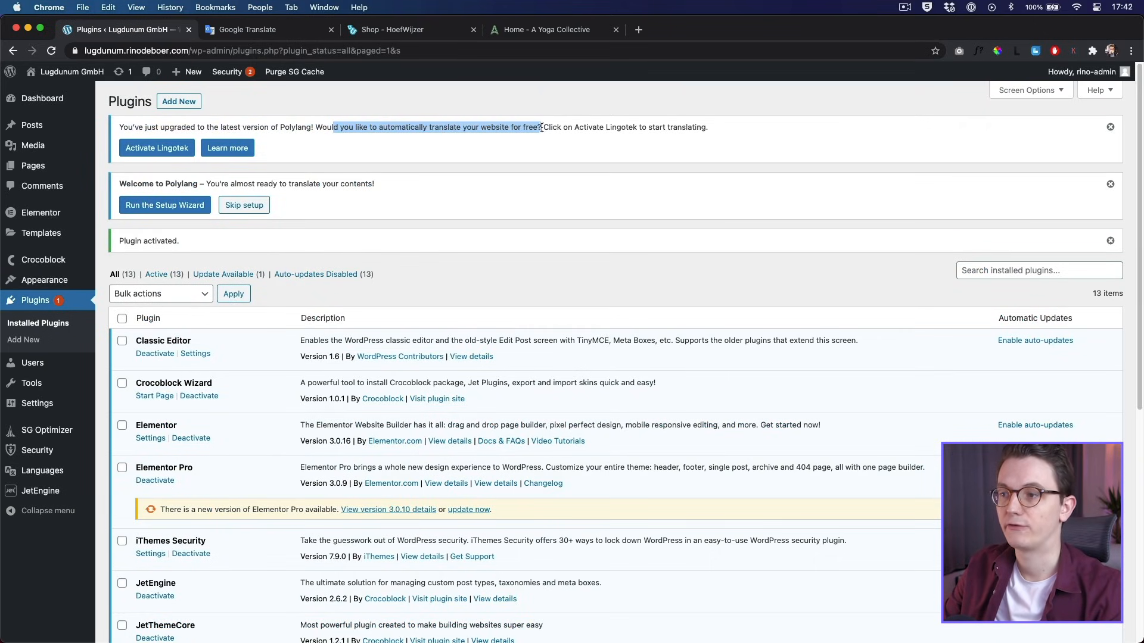
left_click(539, 167)
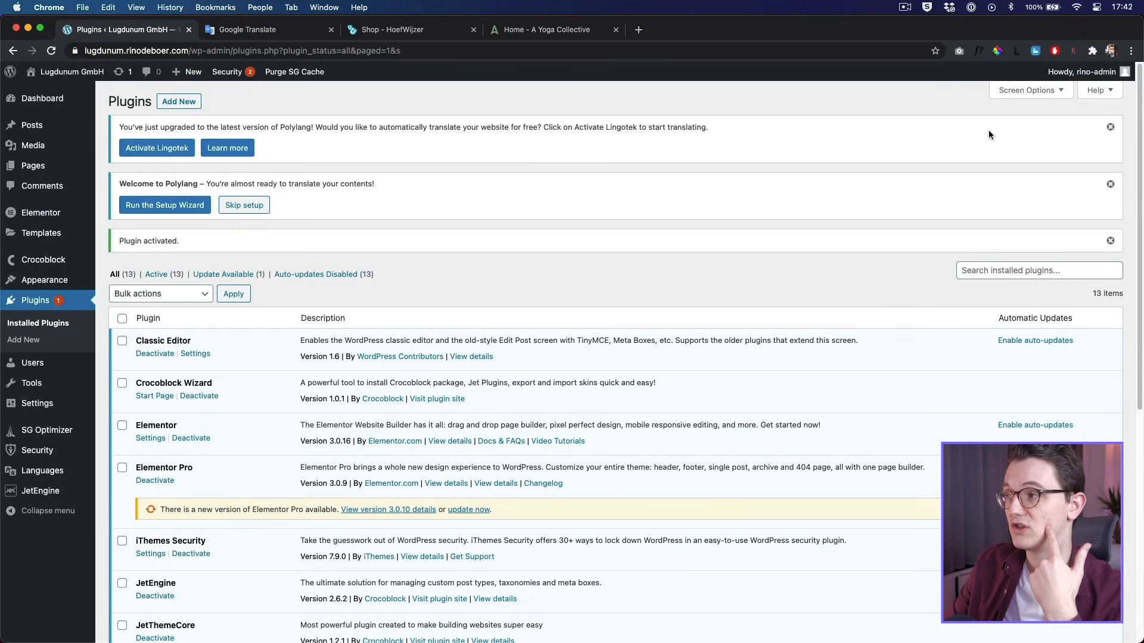
left_click(1109, 128)
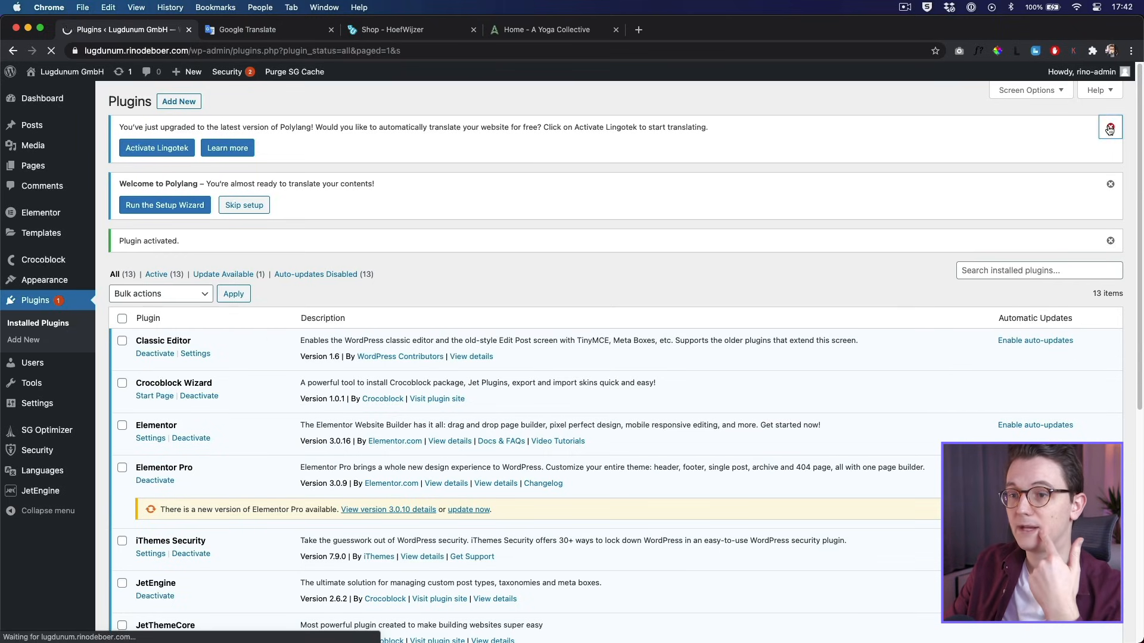
Step: Add Deutsch - de_DE as a Polylang language with code de, the Germany flag and order 0
mouse_move(43, 477)
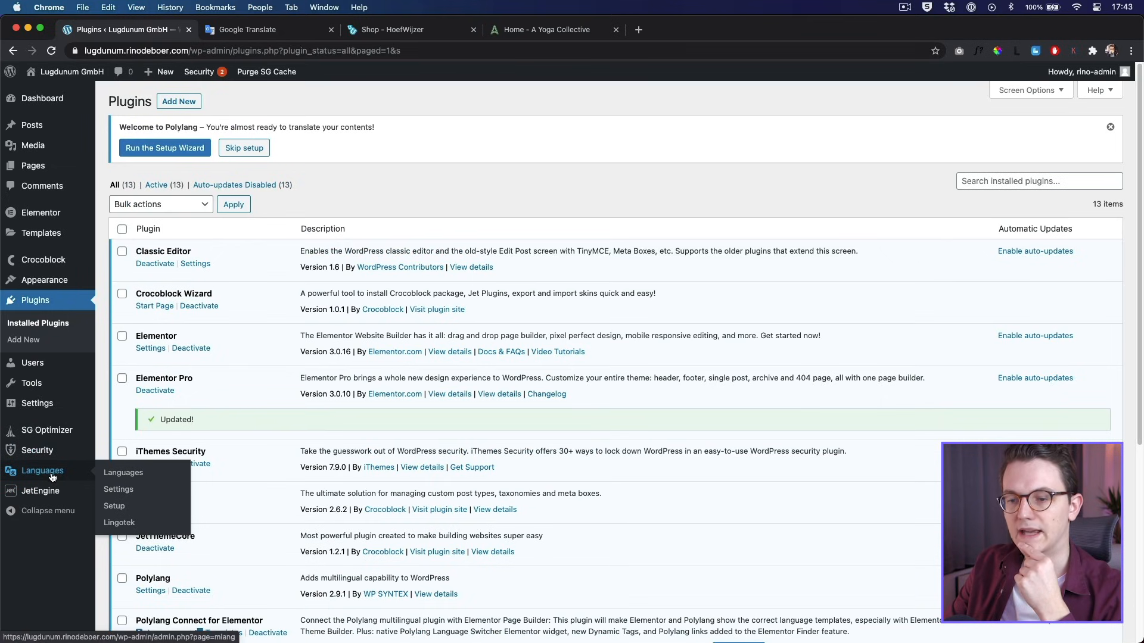
left_click(124, 473)
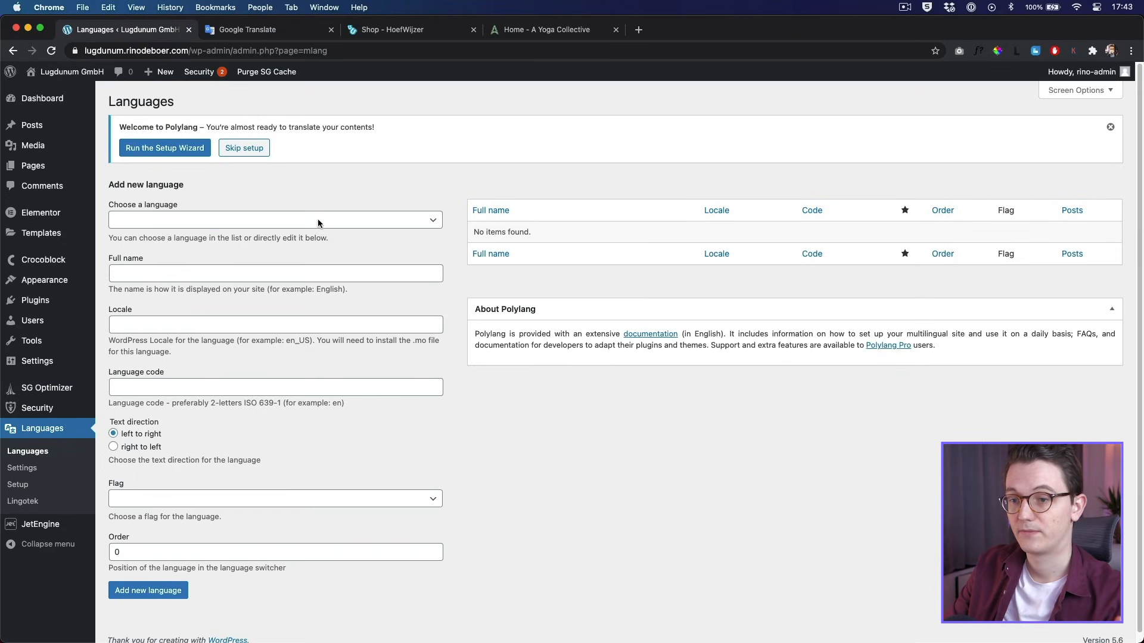
left_click(297, 220)
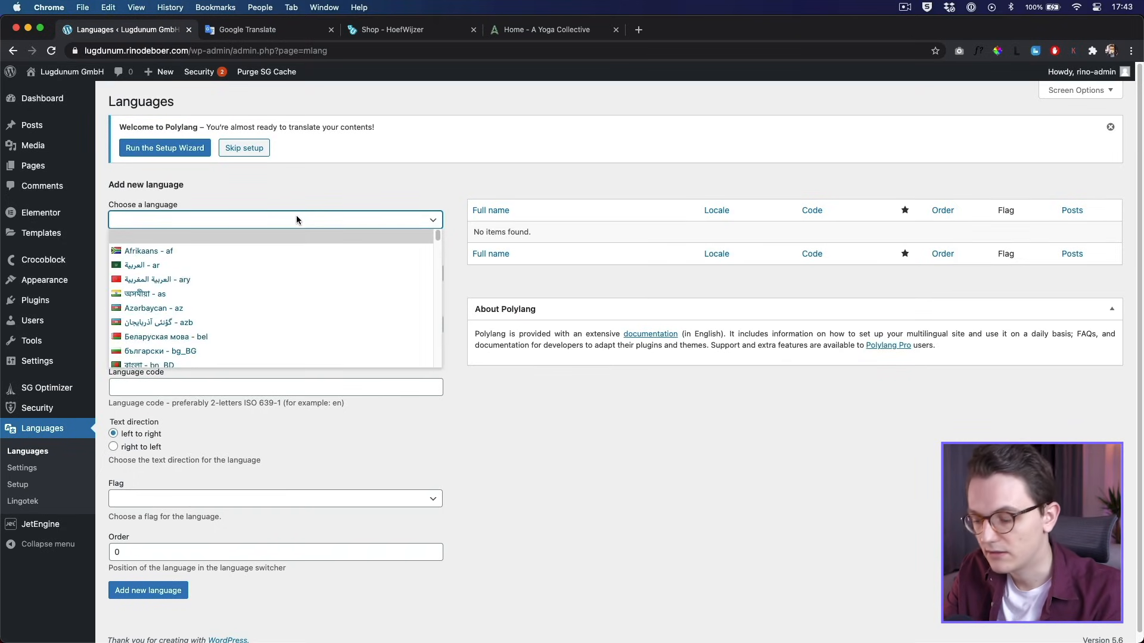
key("r")
key("m")
key("n")
key("super+a")
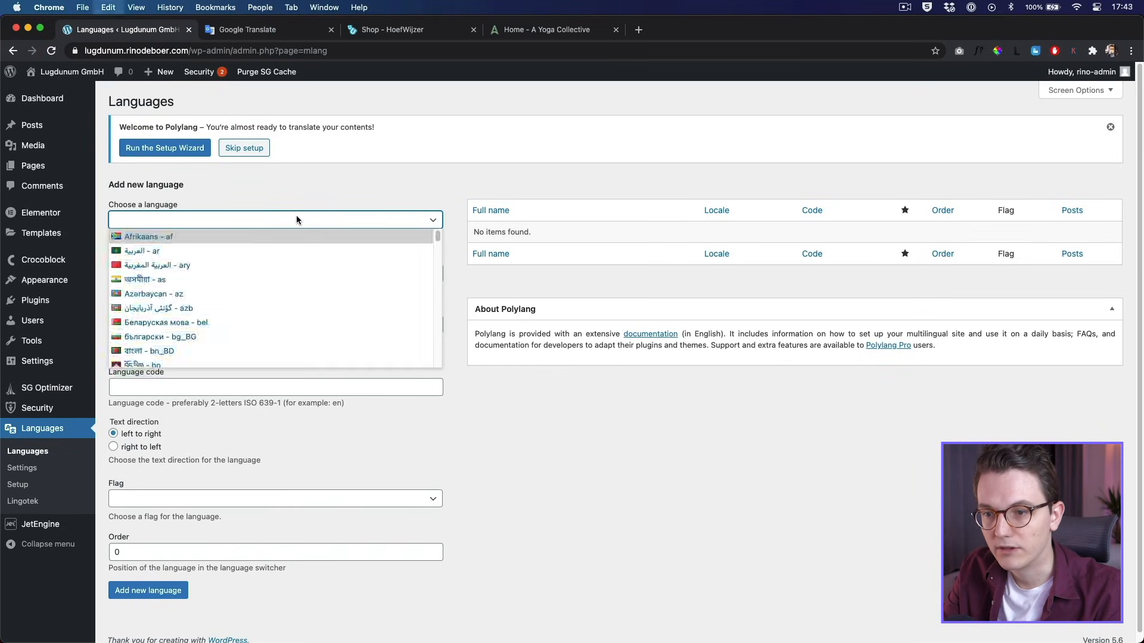
type("drde")
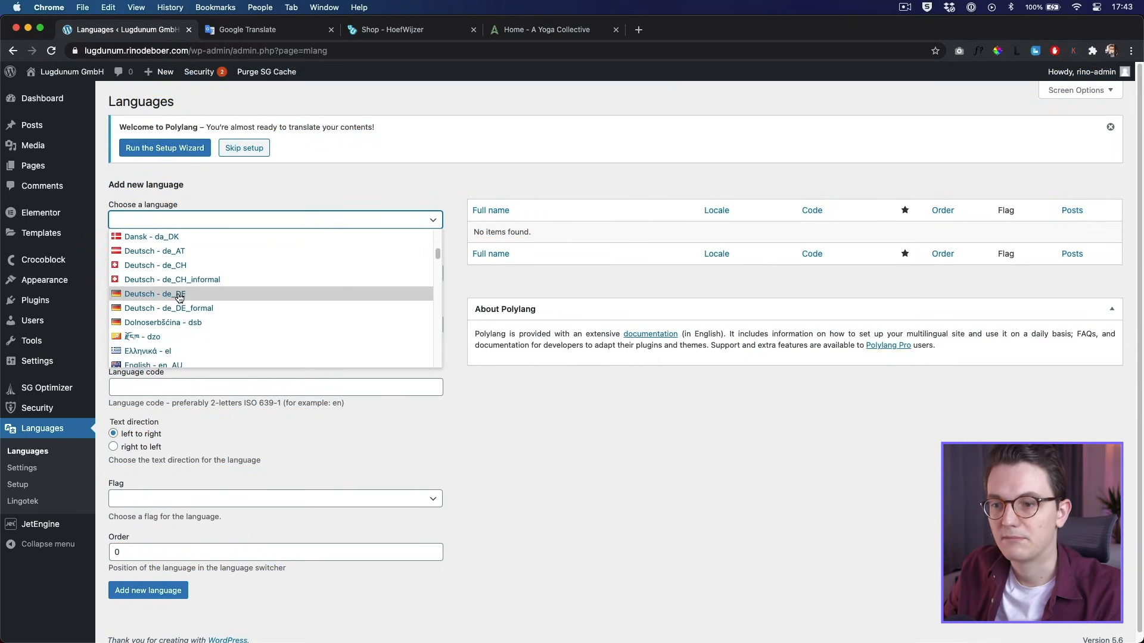
left_click(181, 298)
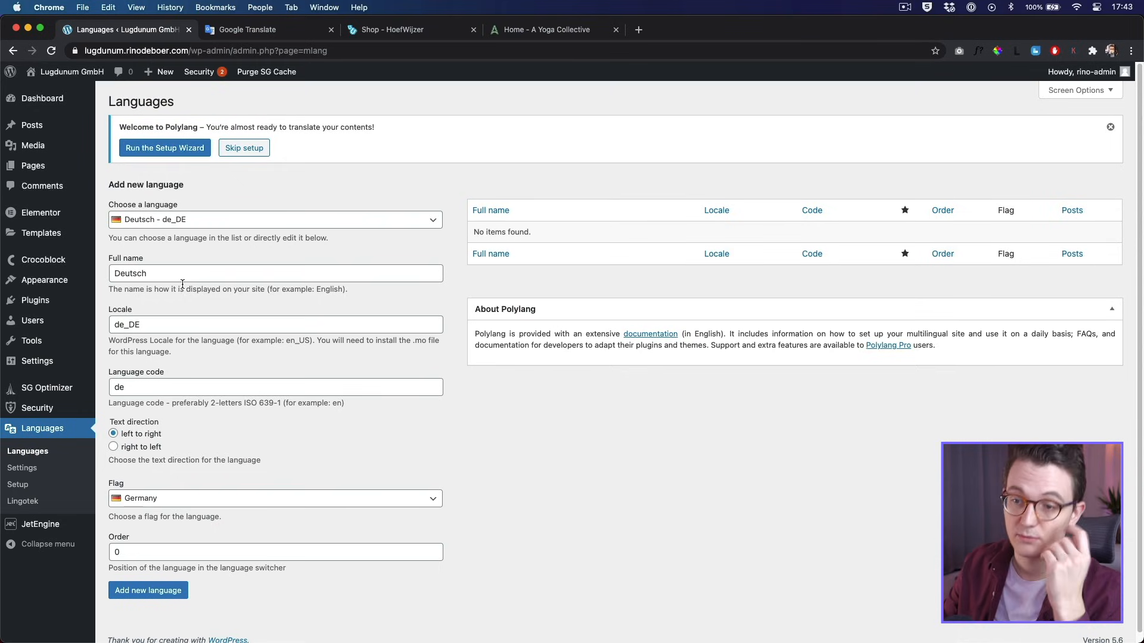
scroll(199, 324, "down", 1)
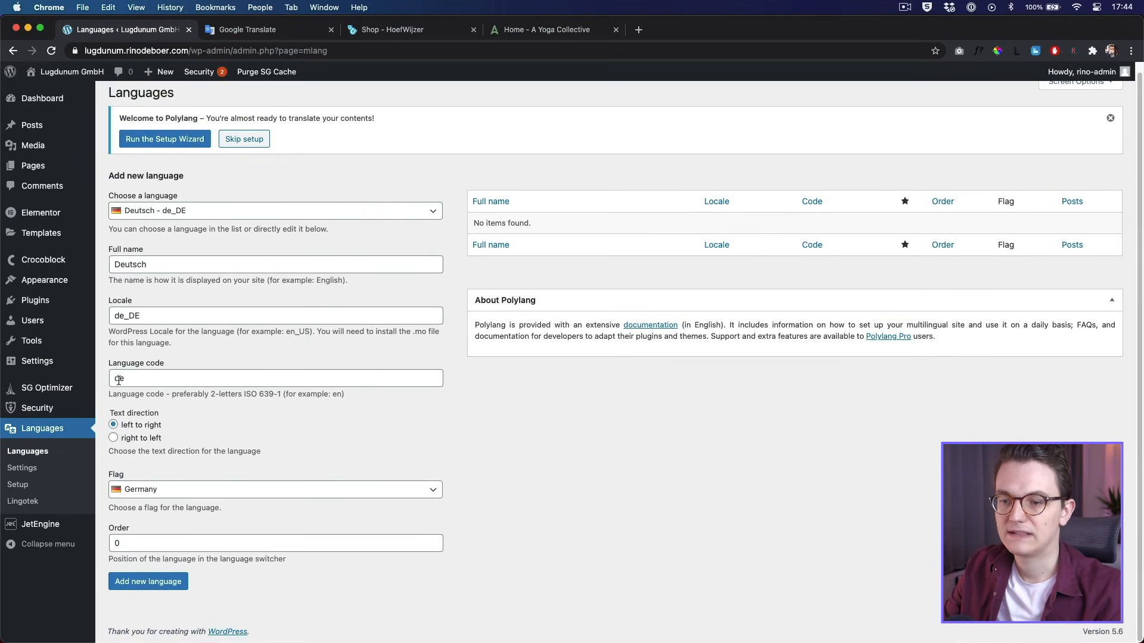
left_click(137, 488)
left_click(122, 493)
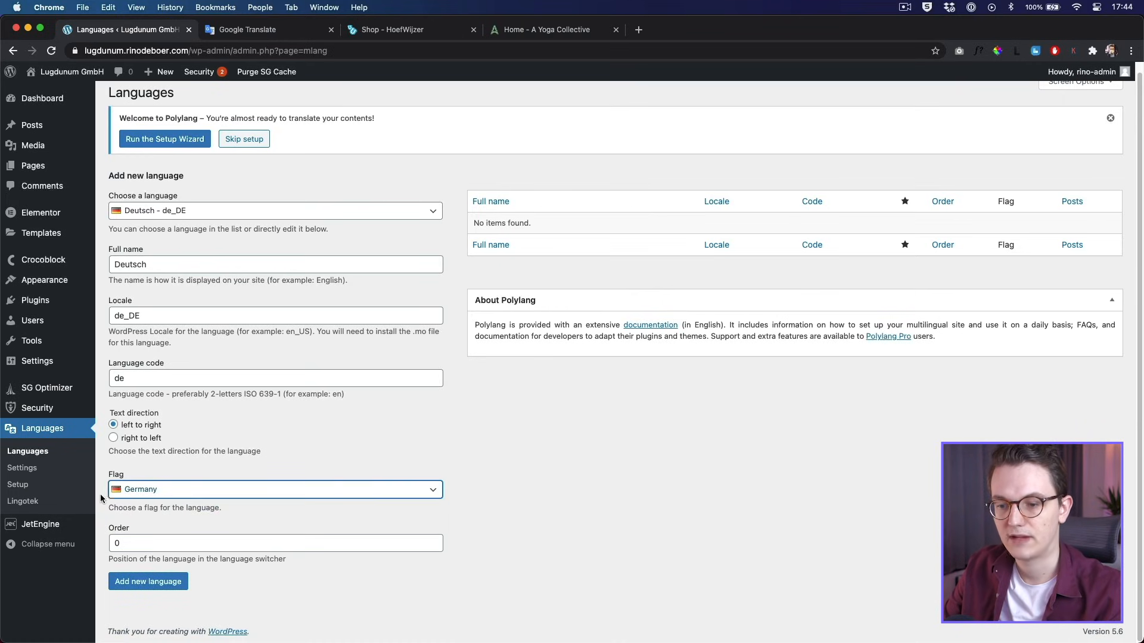
left_click(100, 494)
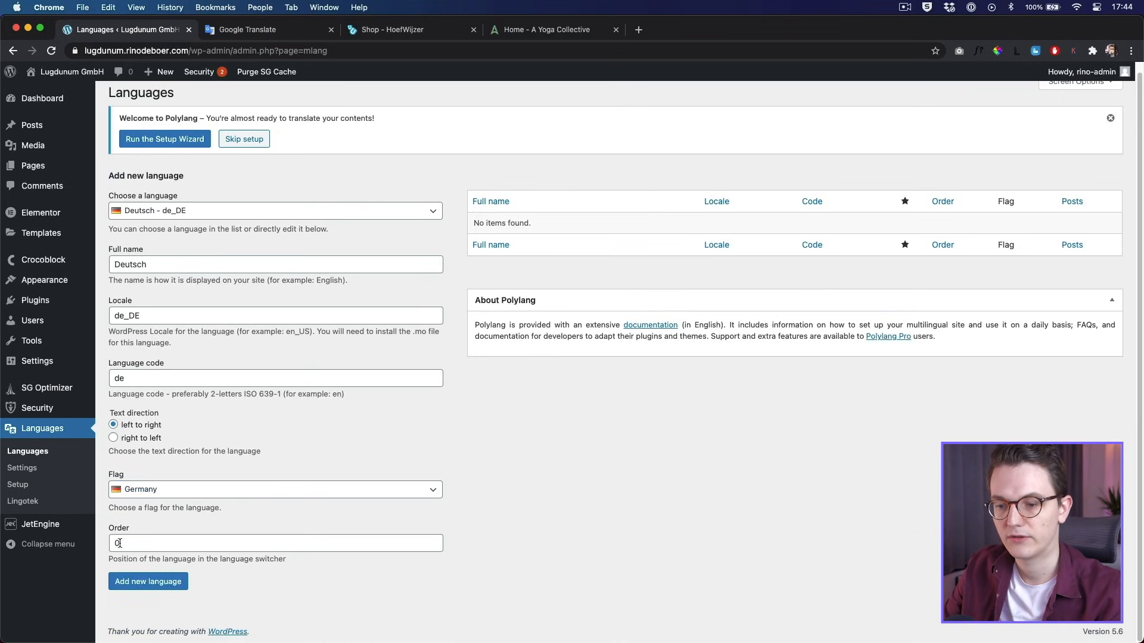
left_click(148, 583)
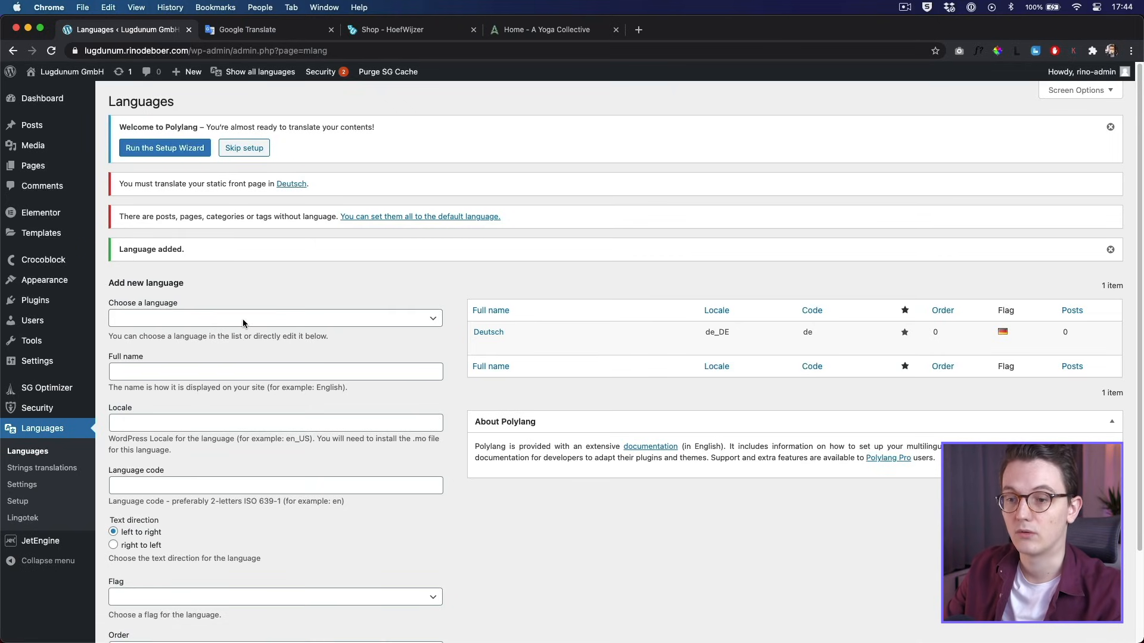
Step: Add English - en_GB as a Polylang language with code en, the United Kingdom flag and order 0
left_click(190, 324)
key("e")
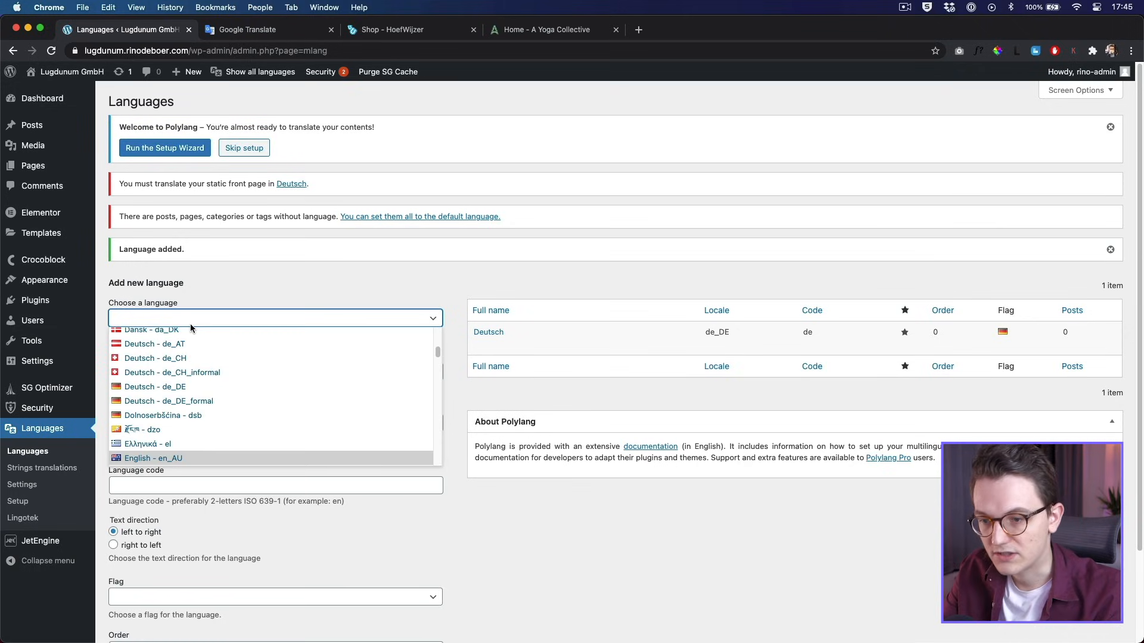
scroll(179, 401, "down", 2)
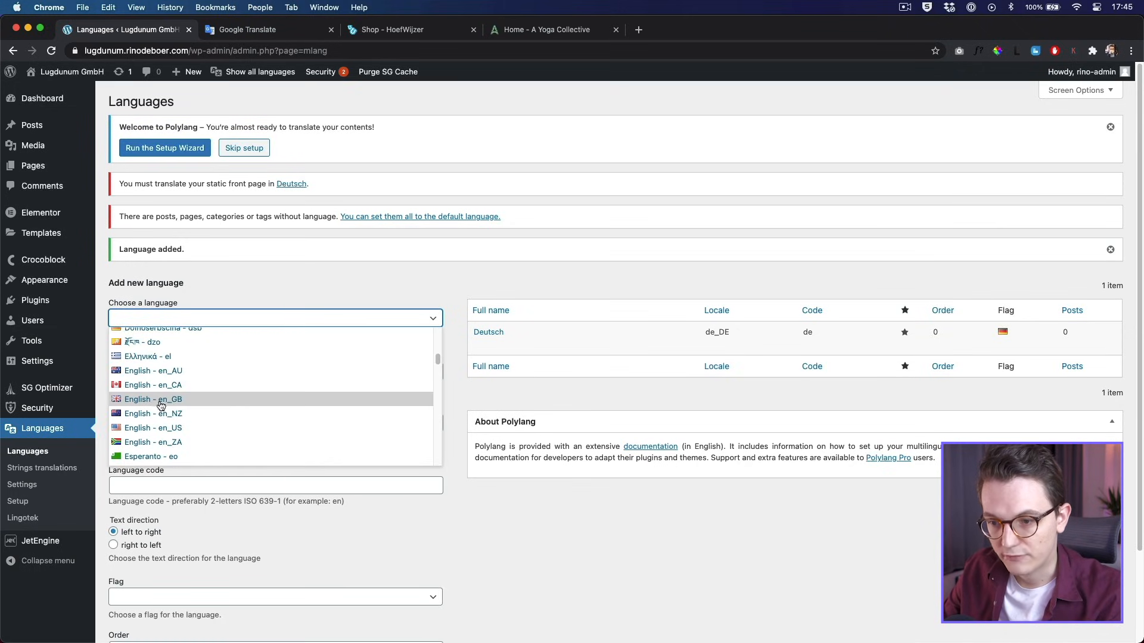
left_click(160, 405)
scroll(177, 375, "down", 3)
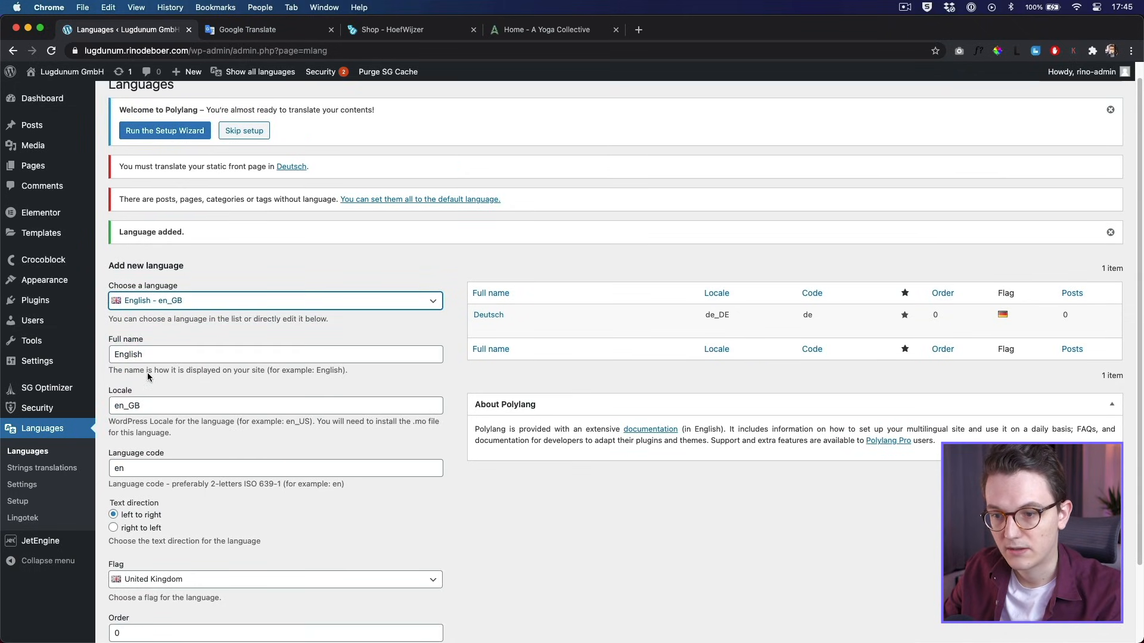
scroll(121, 454, "down", 1)
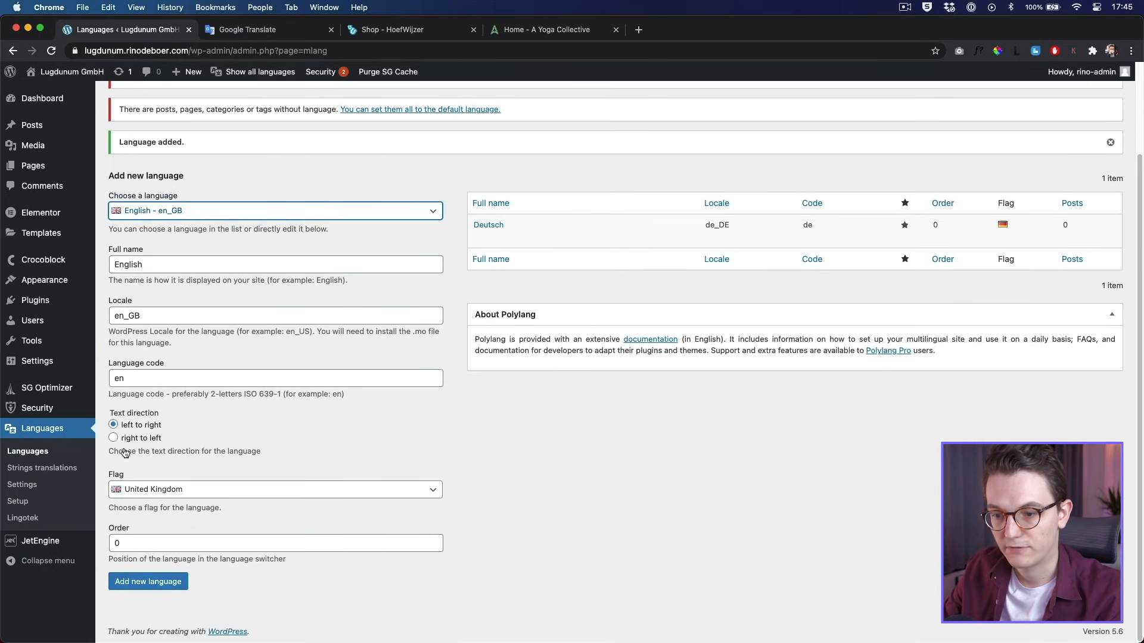
left_click(149, 582)
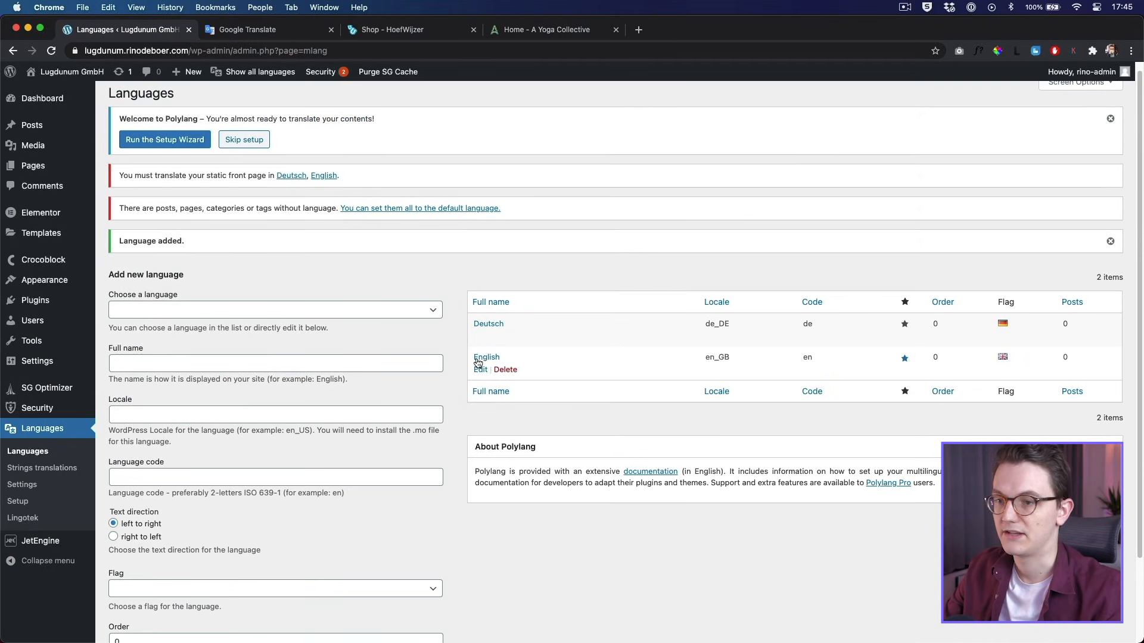
Step: Read the warnings about the static front page and content without language, and set all such content to the default language
scroll(482, 364, "up", 1)
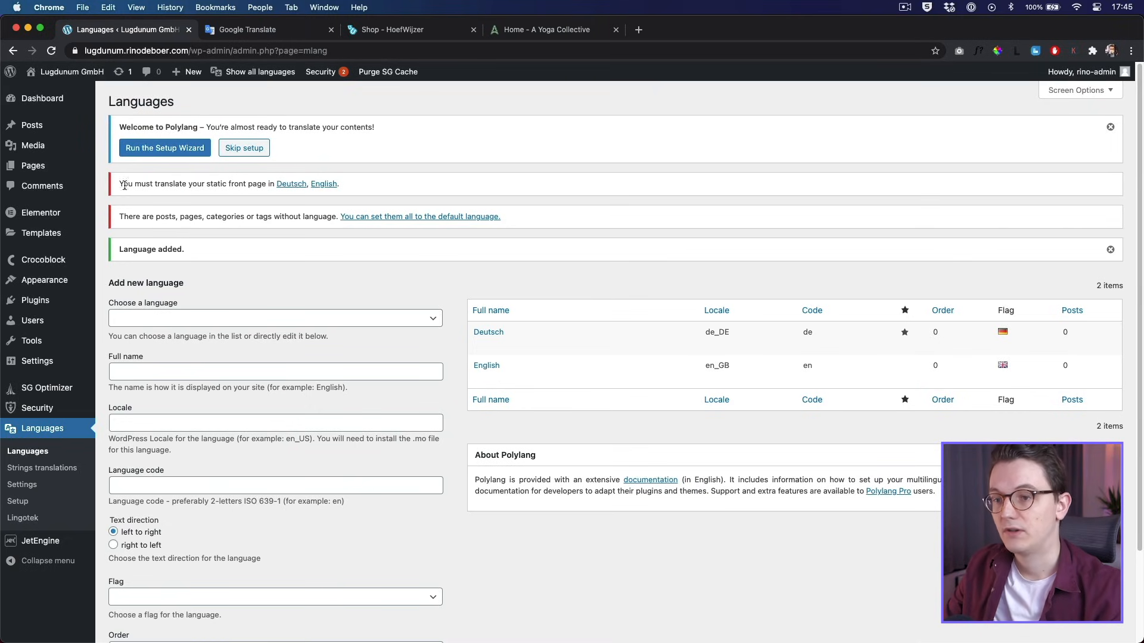
left_click_drag(124, 184, 230, 183)
left_click(231, 184)
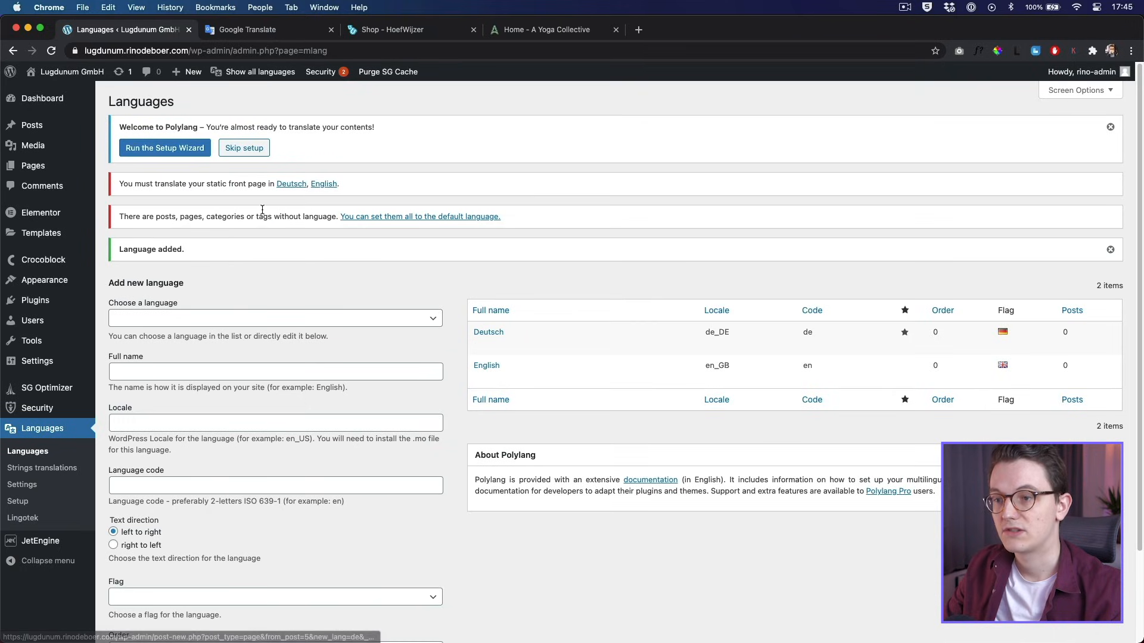
left_click_drag(129, 217, 319, 217)
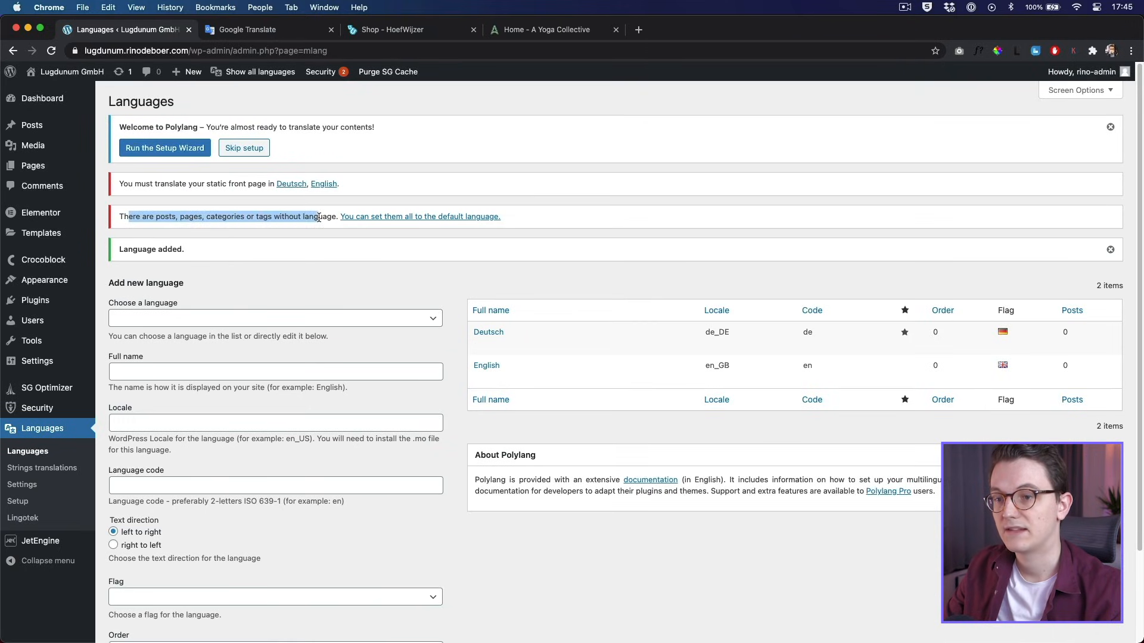
left_click(296, 226)
left_click_drag(137, 218, 319, 218)
left_click(335, 237)
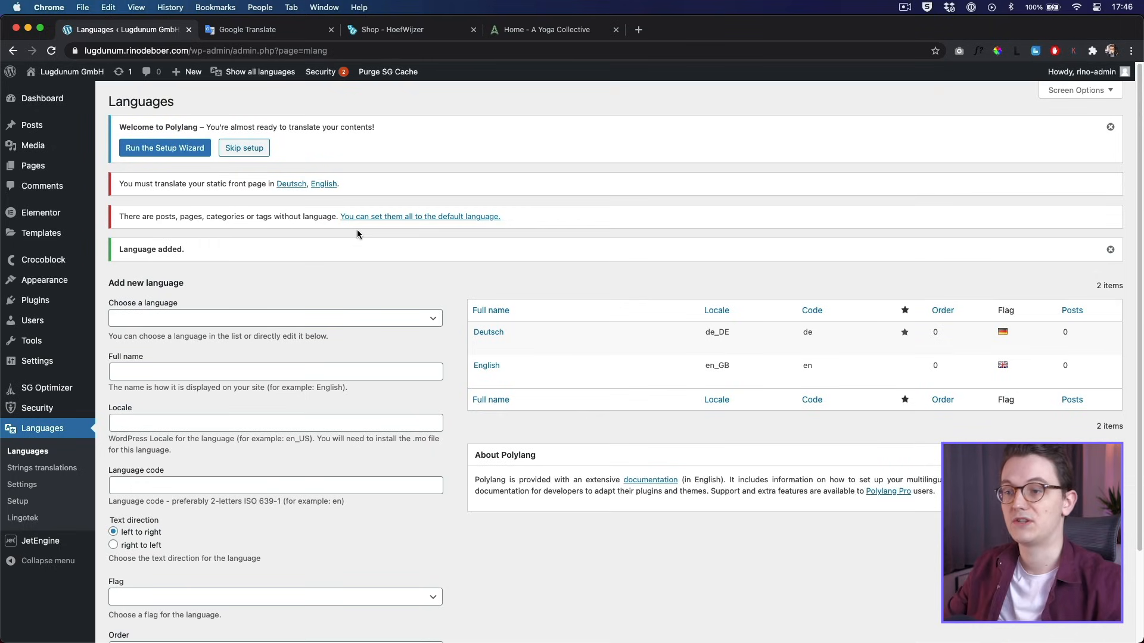
left_click(391, 218)
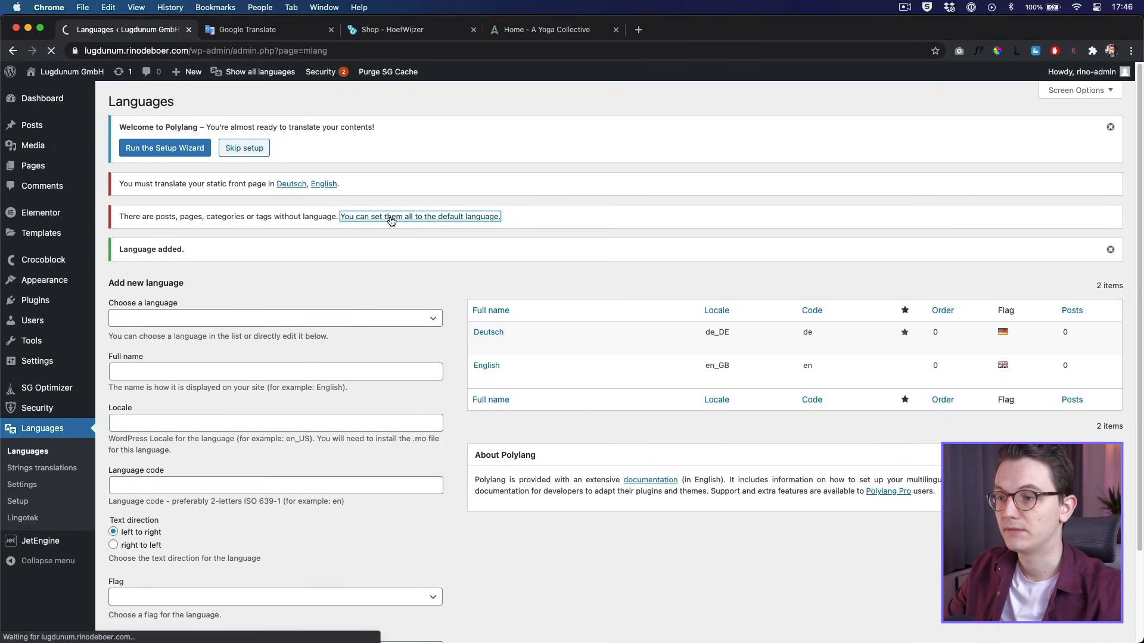
Step: Open the Home page from the site's page list in a separate tab and look through its German sections
left_click(33, 166)
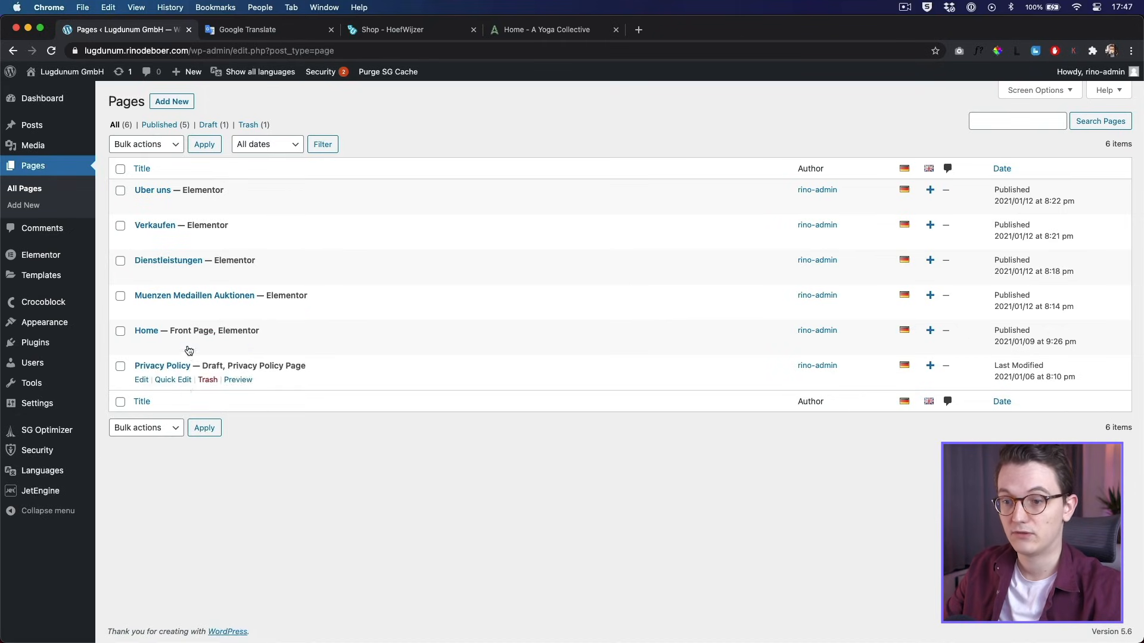
left_click(233, 344, "super")
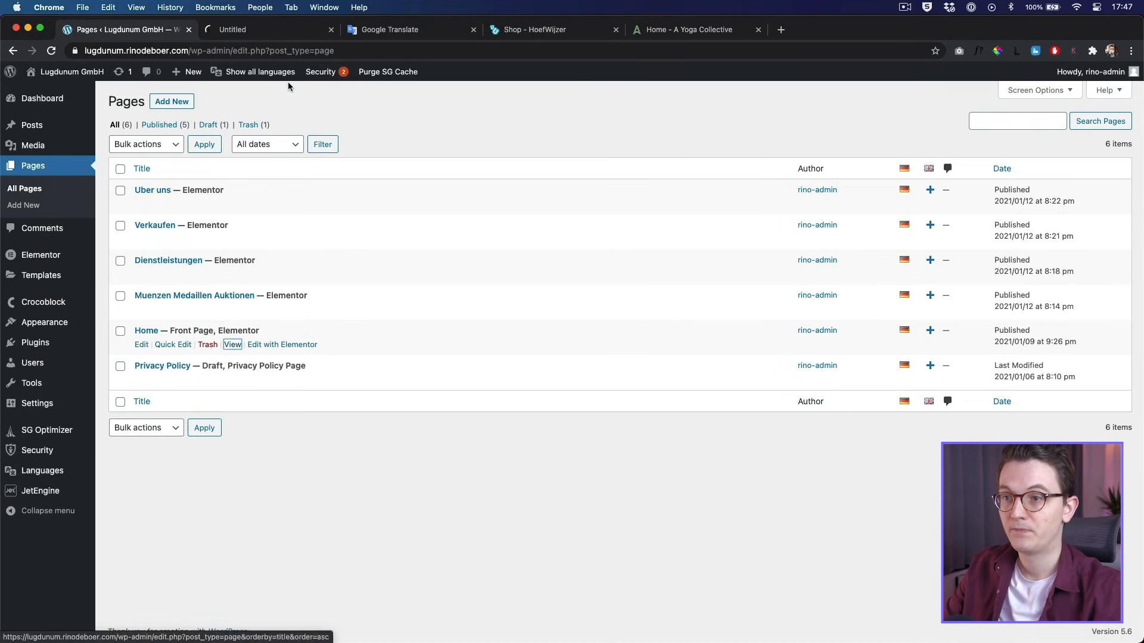
left_click(271, 30)
scroll(193, 288, "down", 3)
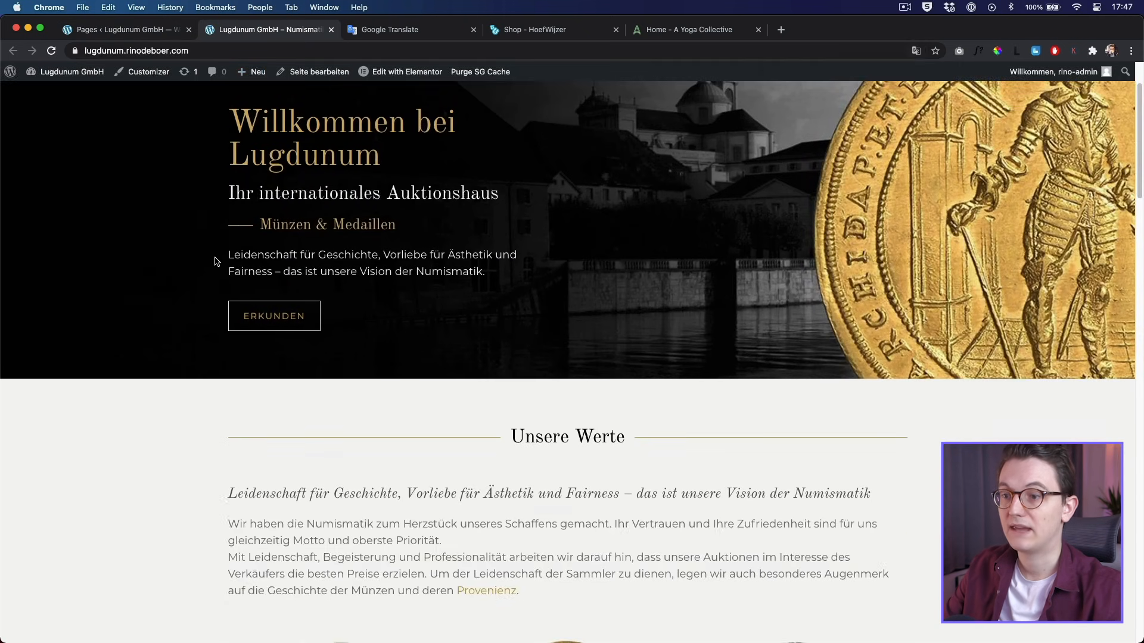
scroll(218, 262, "up", 3)
scroll(226, 286, "down", 10)
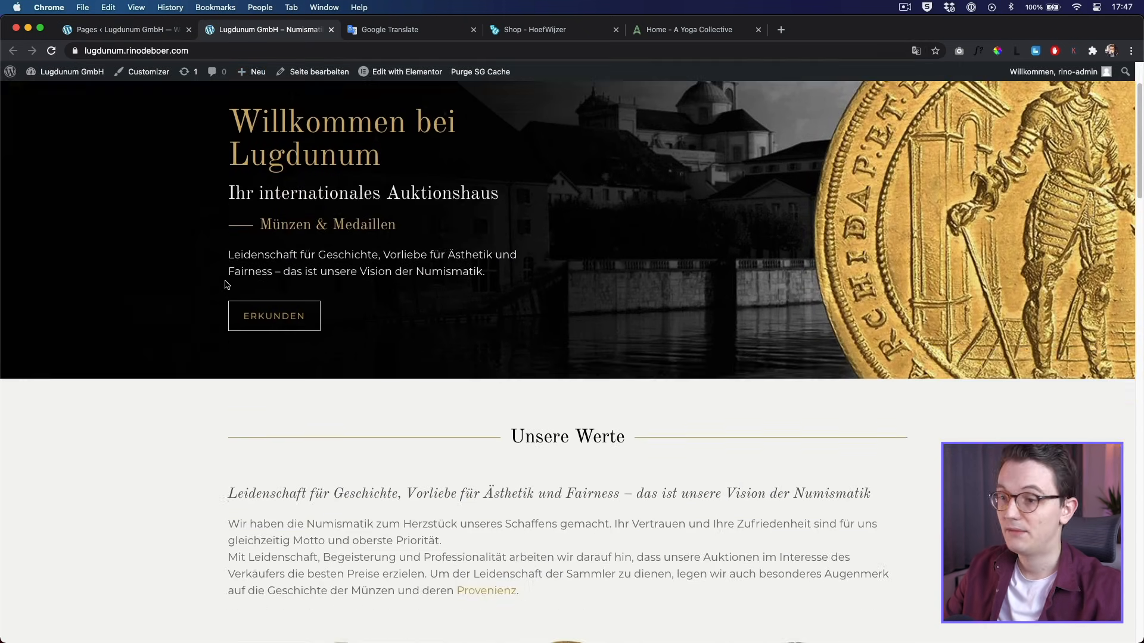
scroll(225, 273, "down", 15)
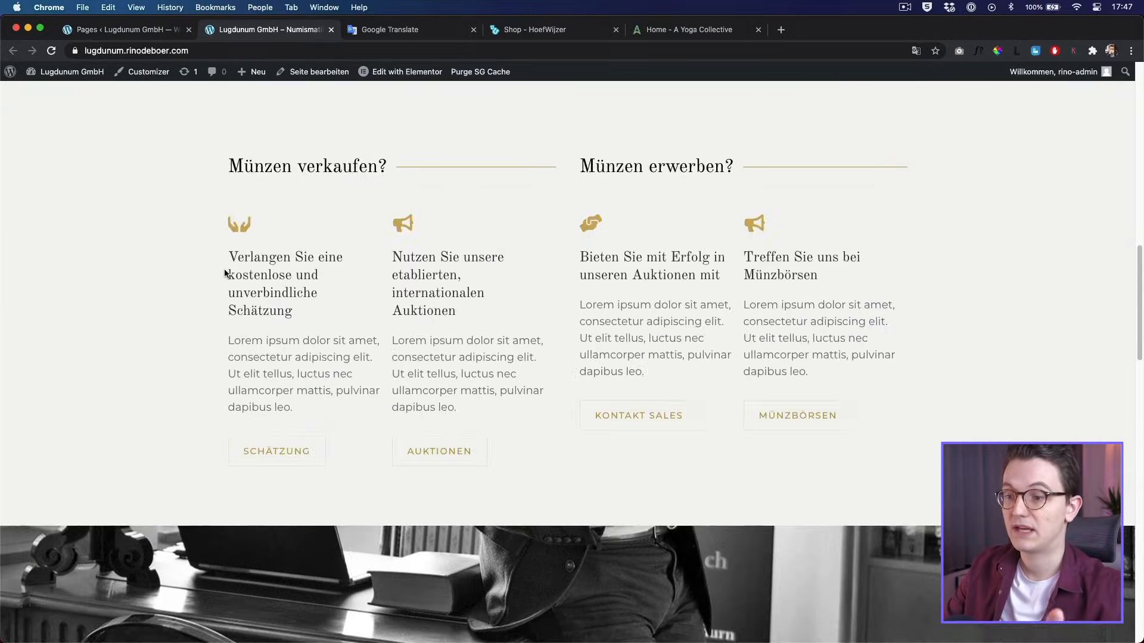
scroll(225, 273, "down", 3)
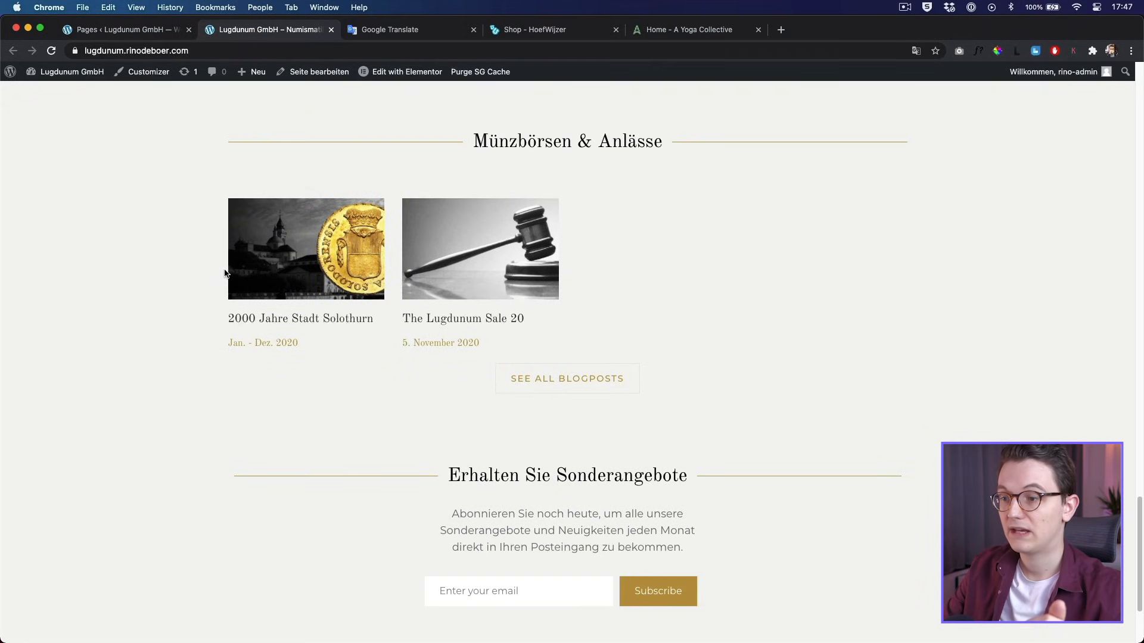
scroll(217, 277, "up", 1)
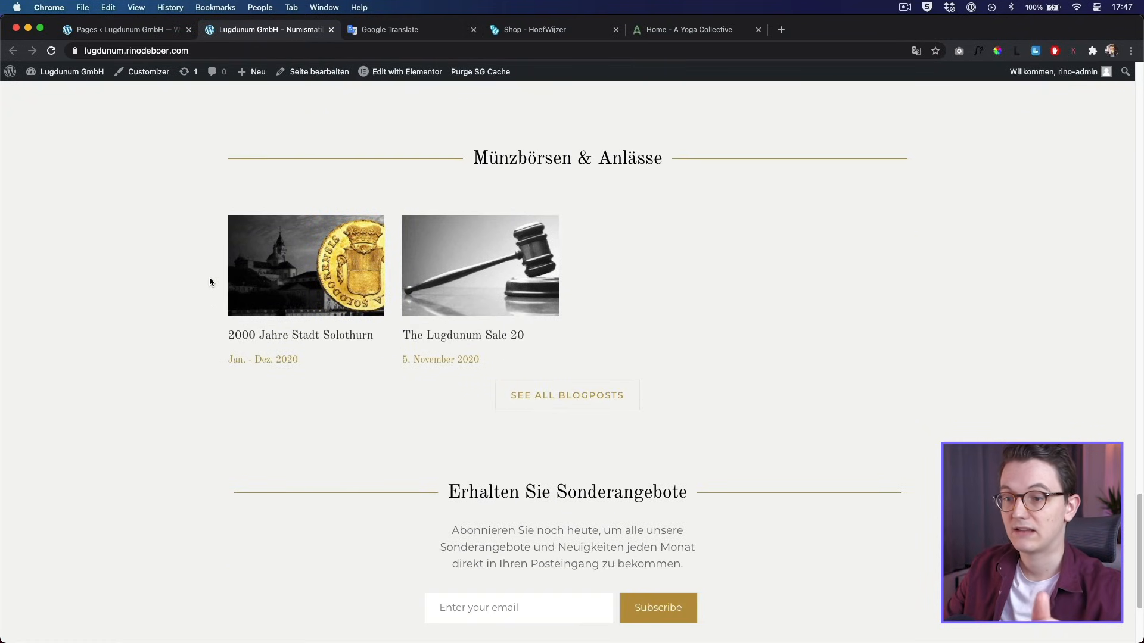
Step: Open the blog post 2000 Jahre Stadt Solothurn from the Home page and look through its content
left_click(333, 294)
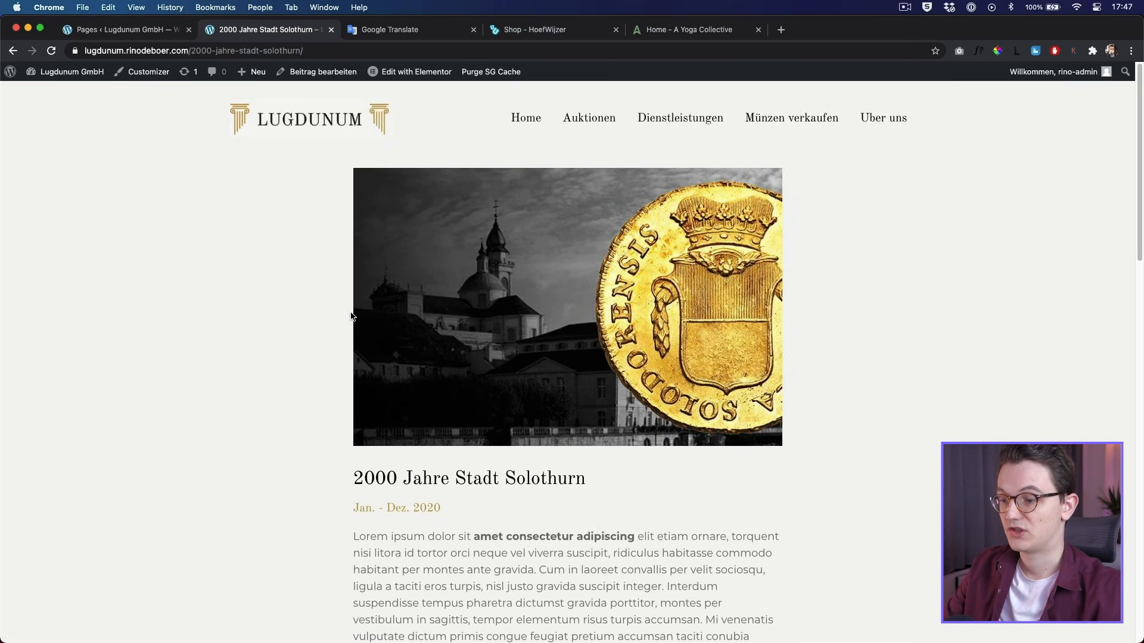
scroll(352, 313, "down", 5)
scroll(351, 312, "up", 5)
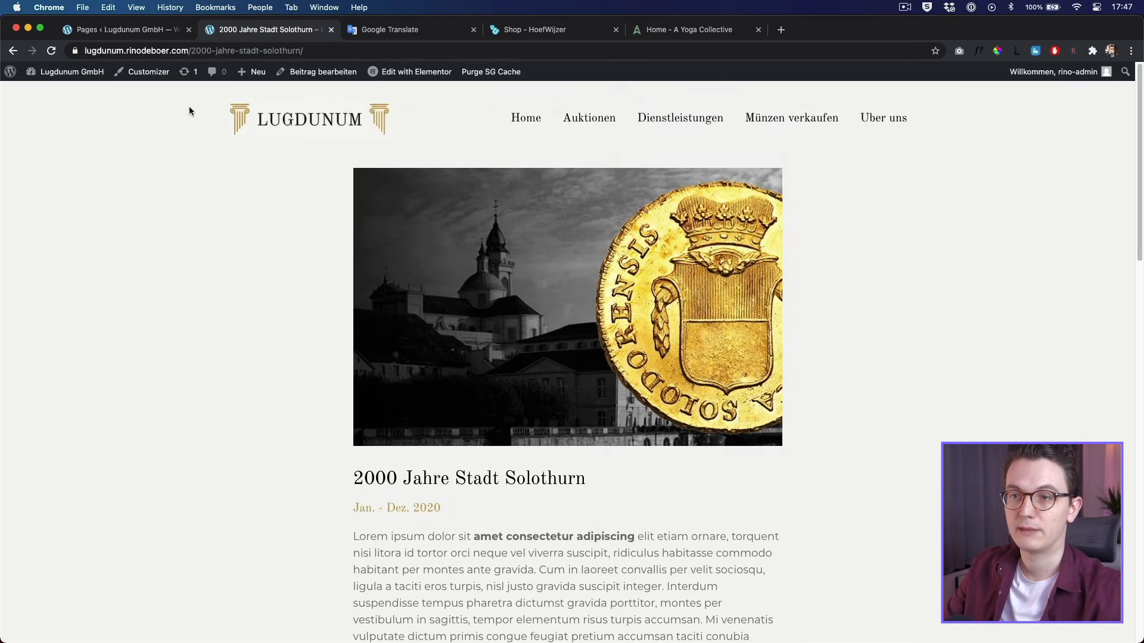
Step: Check the German and English translation columns in the admin lists of pages and posts
left_click(141, 31)
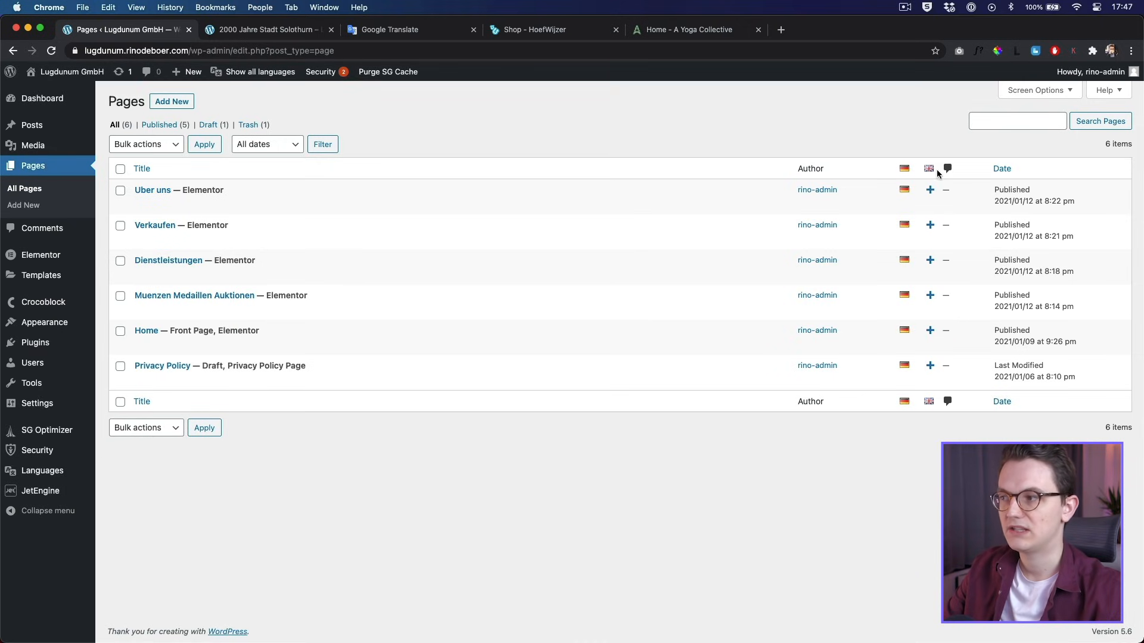
left_click(35, 126)
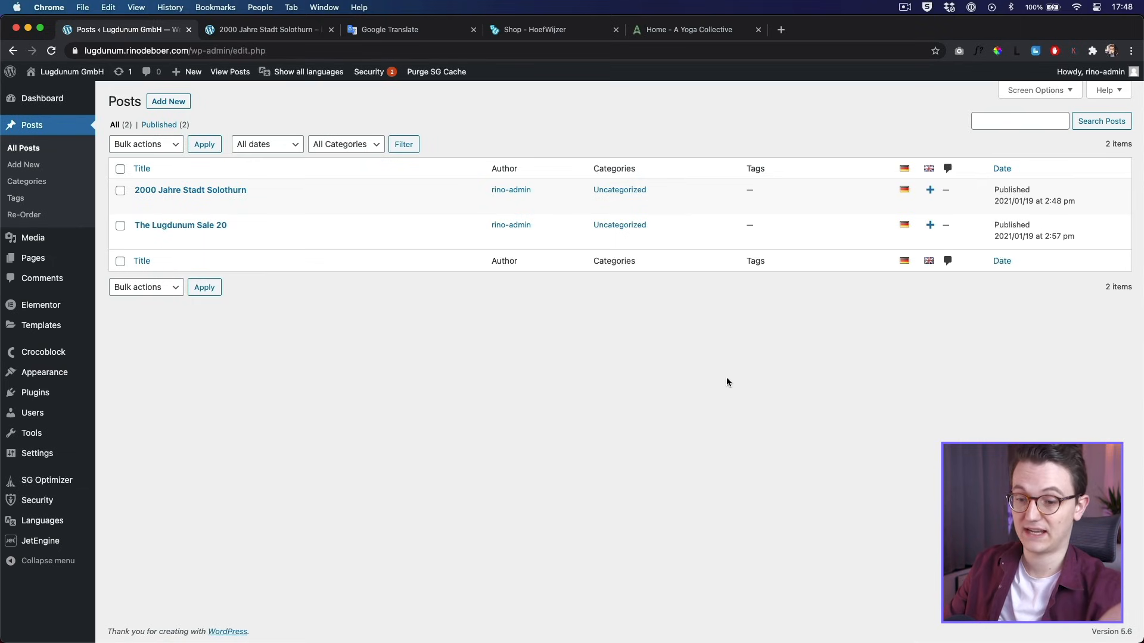
Step: Open Polylang's URL modifications settings and compare the example URLs for the directory name and subdomain name options
mouse_move(43, 523)
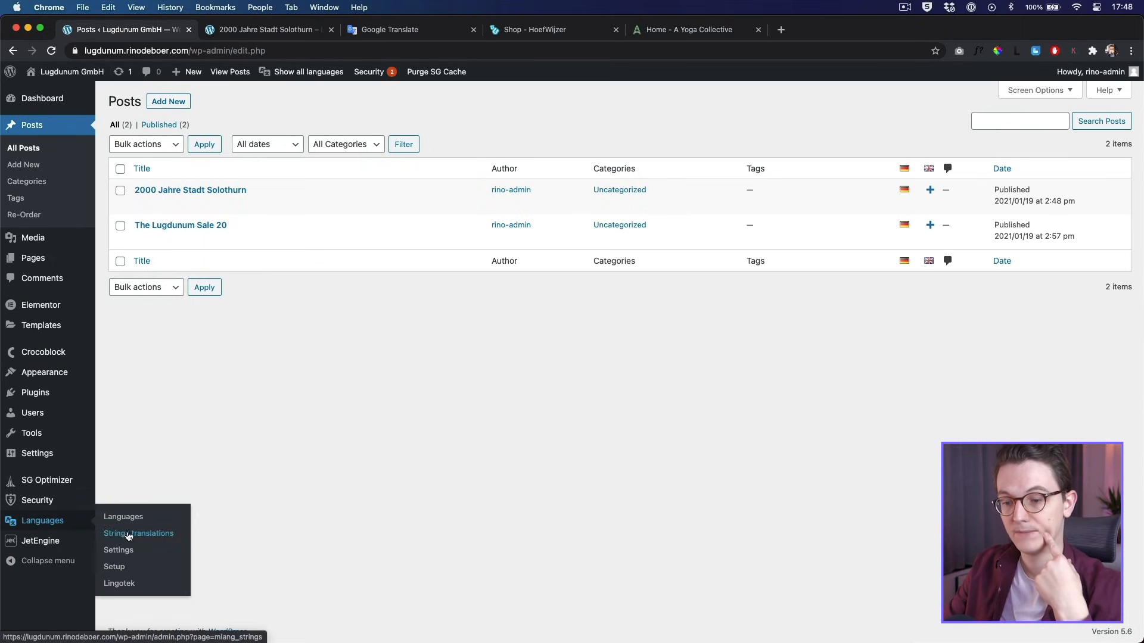
left_click(116, 550)
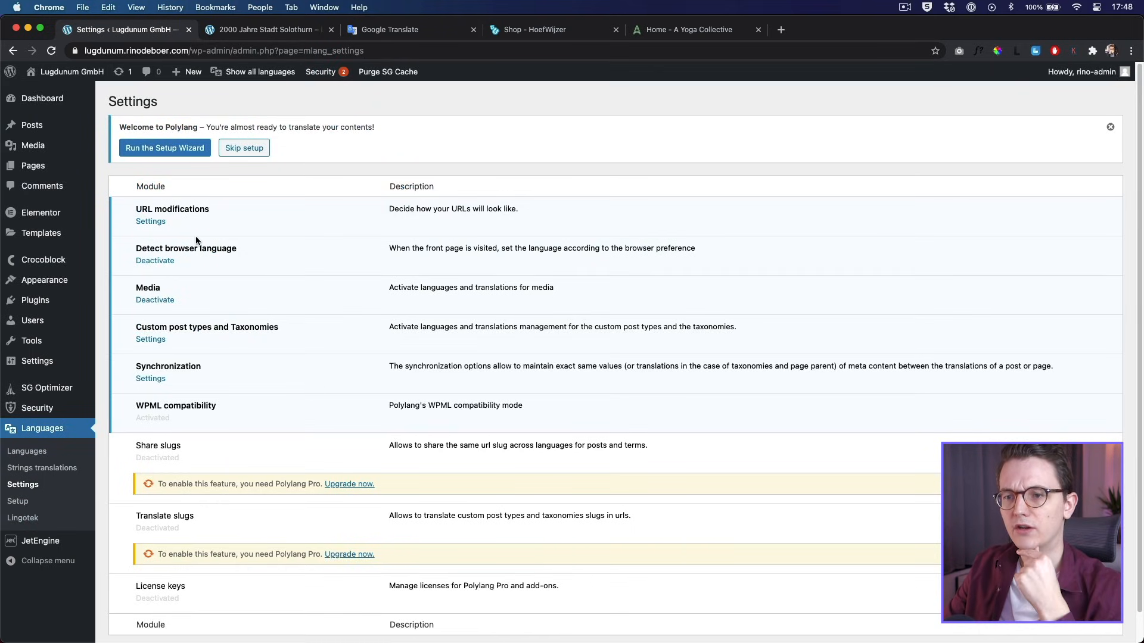
left_click(157, 224)
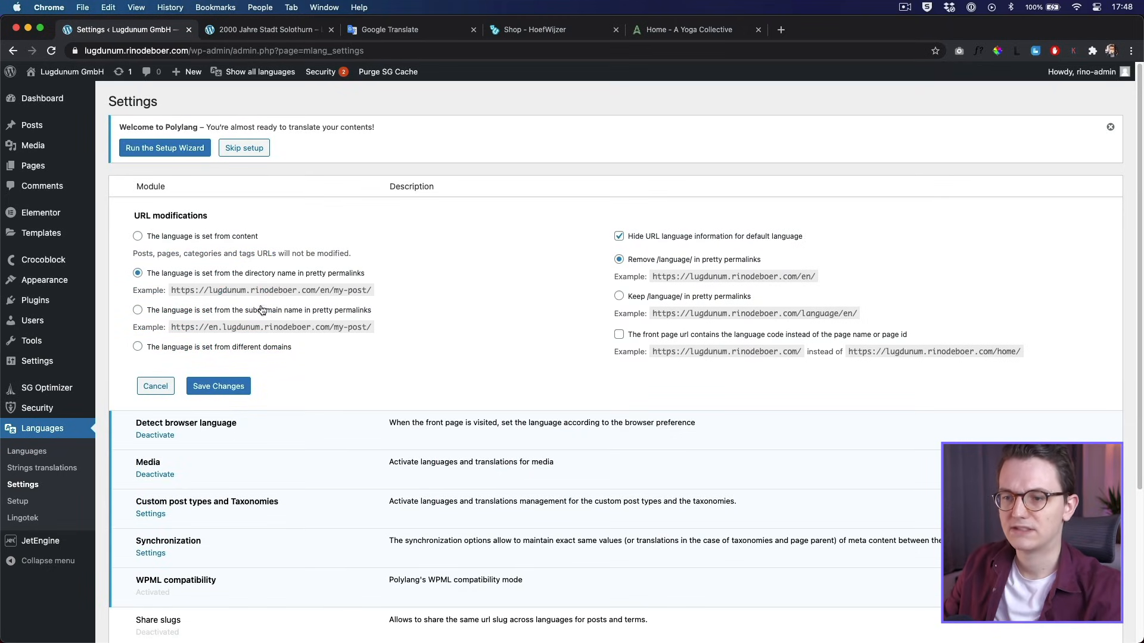
left_click_drag(319, 291, 319, 291)
left_click(331, 290)
left_click(319, 290)
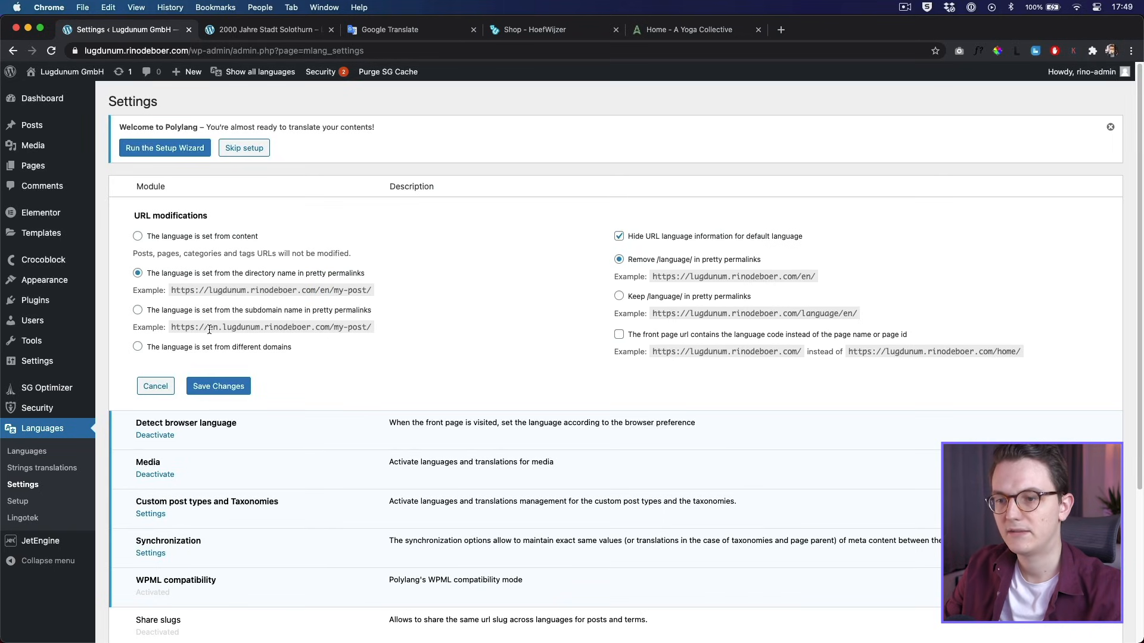
left_click_drag(209, 329, 218, 329)
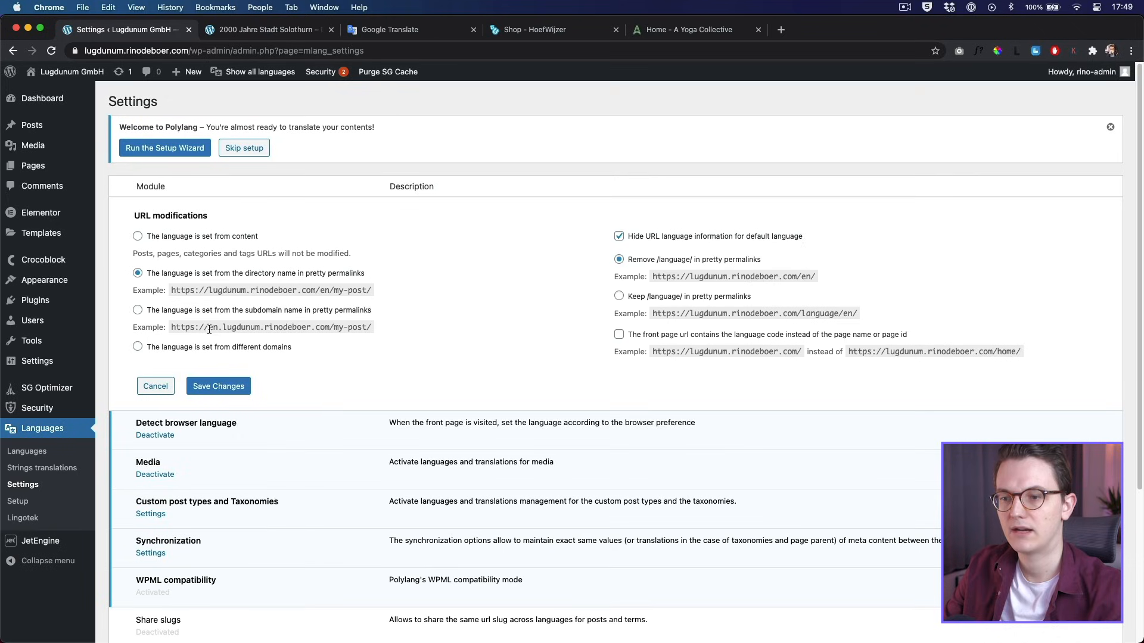
Step: Set the language from the directory name in pretty permalinks, with /language/ removed, and save the URL modifications
left_click(138, 311)
left_click_drag(212, 328, 363, 328)
left_click(358, 328)
left_click(137, 273)
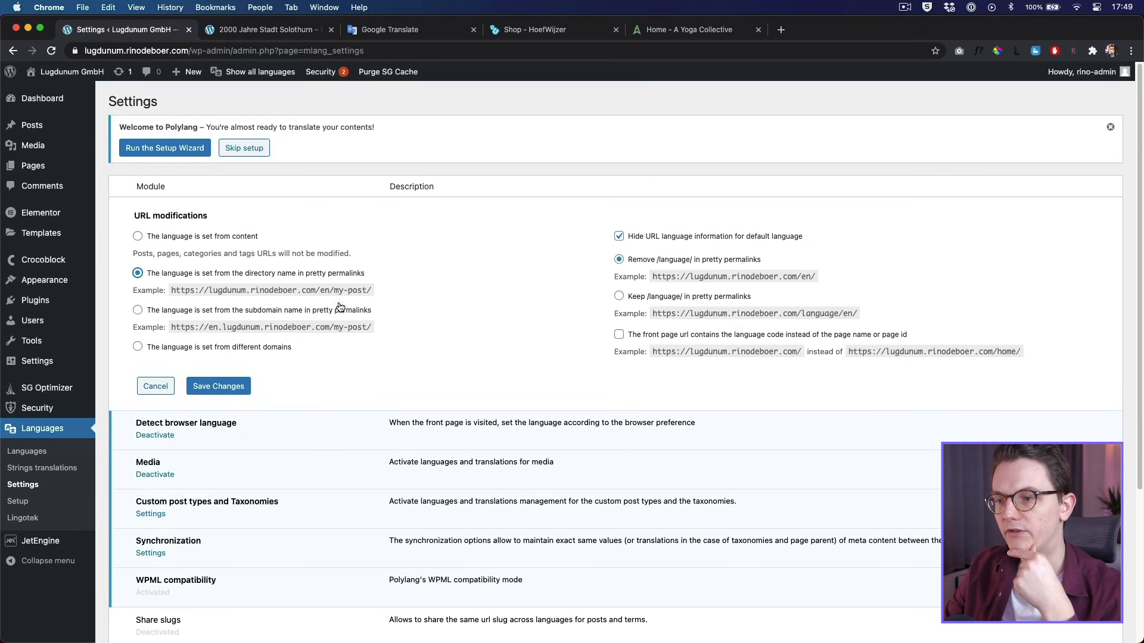
left_click(618, 259)
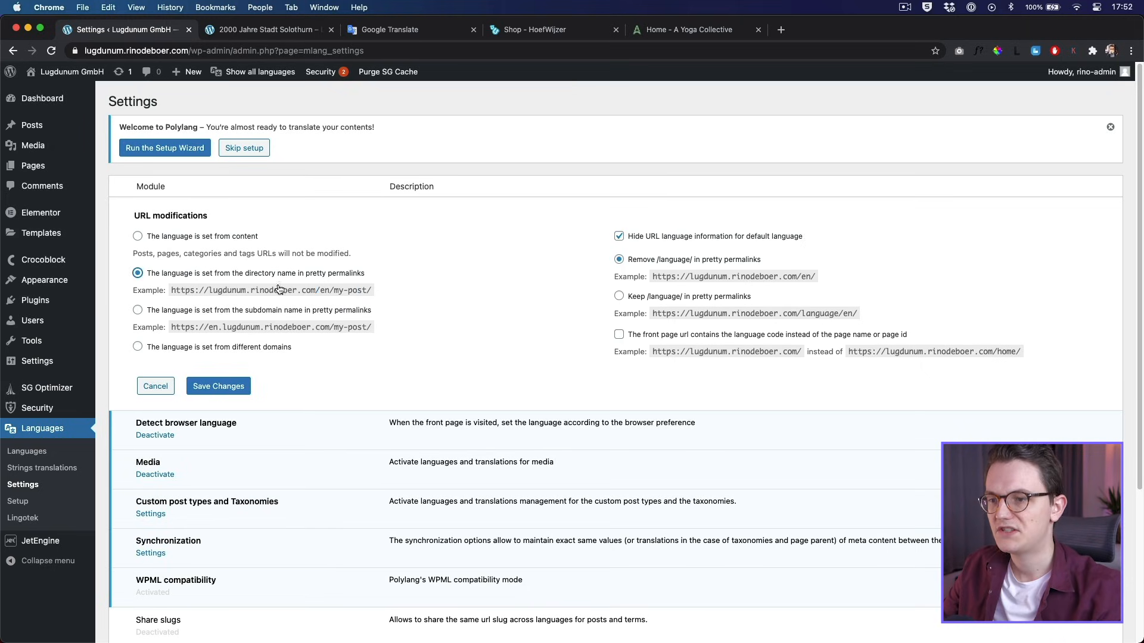
left_click_drag(320, 291, 335, 291)
left_click(333, 292)
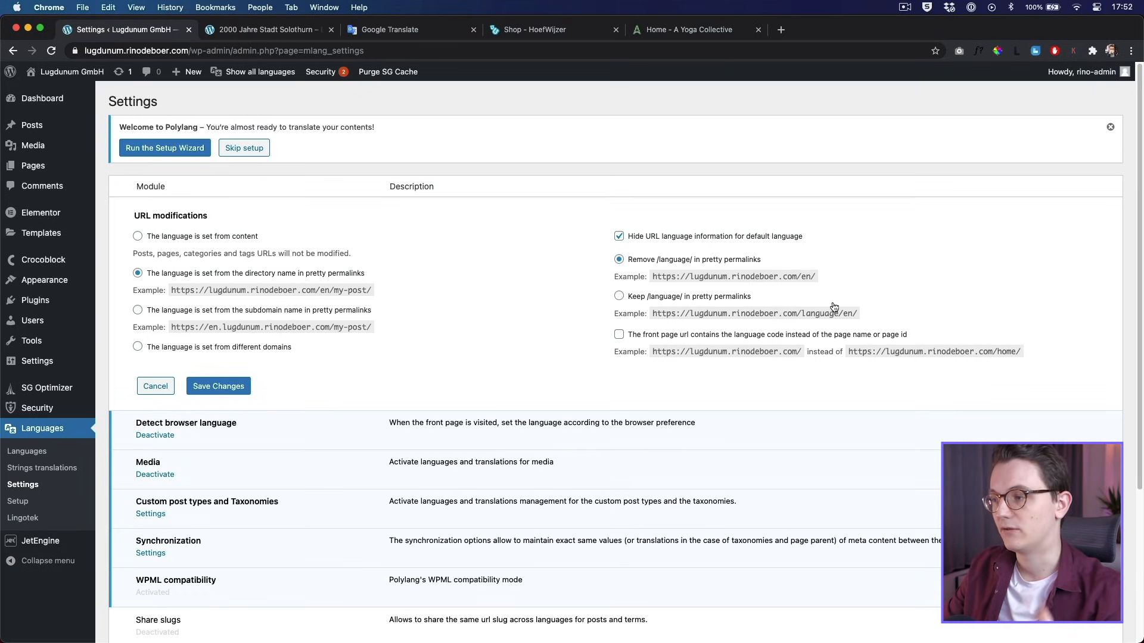
scroll(851, 322, "down", 1)
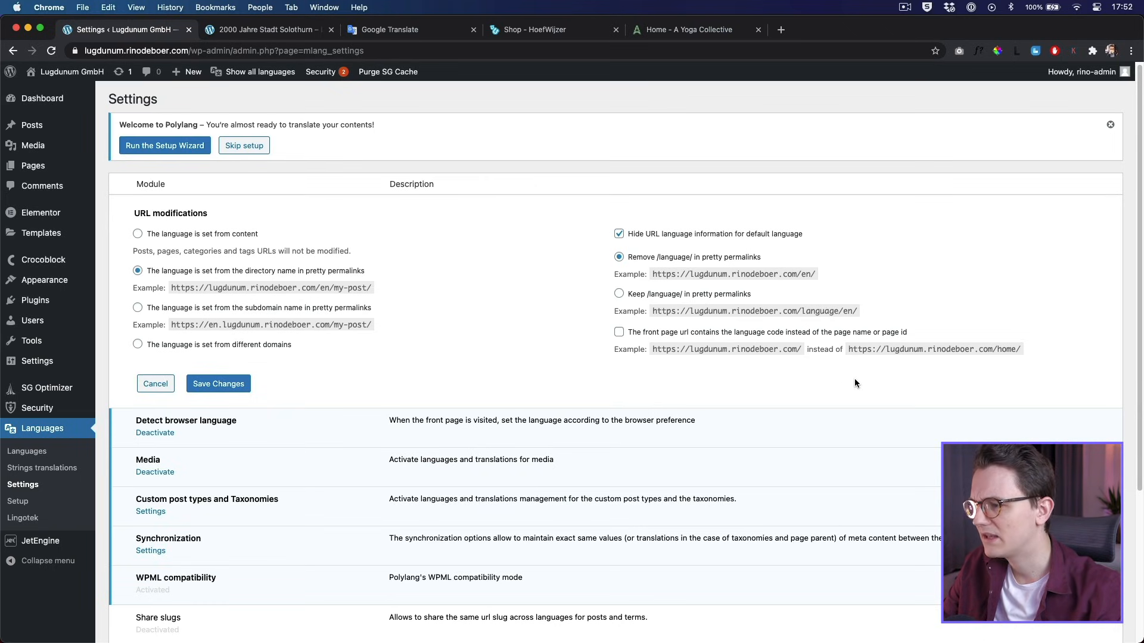
left_click(223, 389)
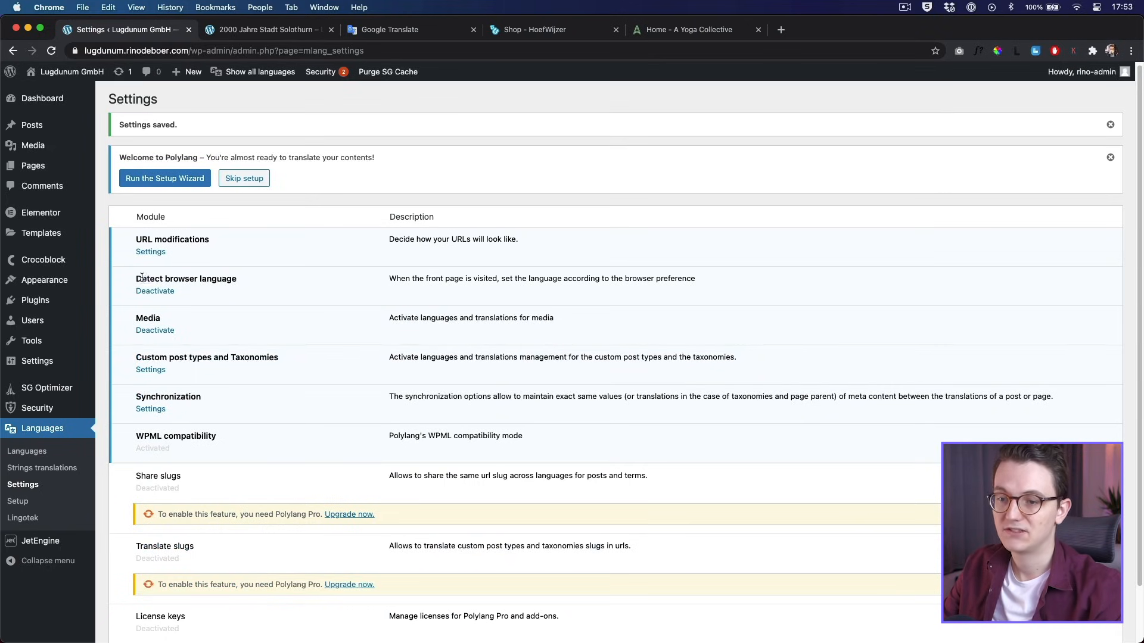
Step: Read the Detect browser language module's entry in the Polylang settings
mouse_move(142, 278)
left_mouse_down()
mouse_move(221, 279)
mouse_move(141, 279)
left_mouse_up()
left_click(223, 285)
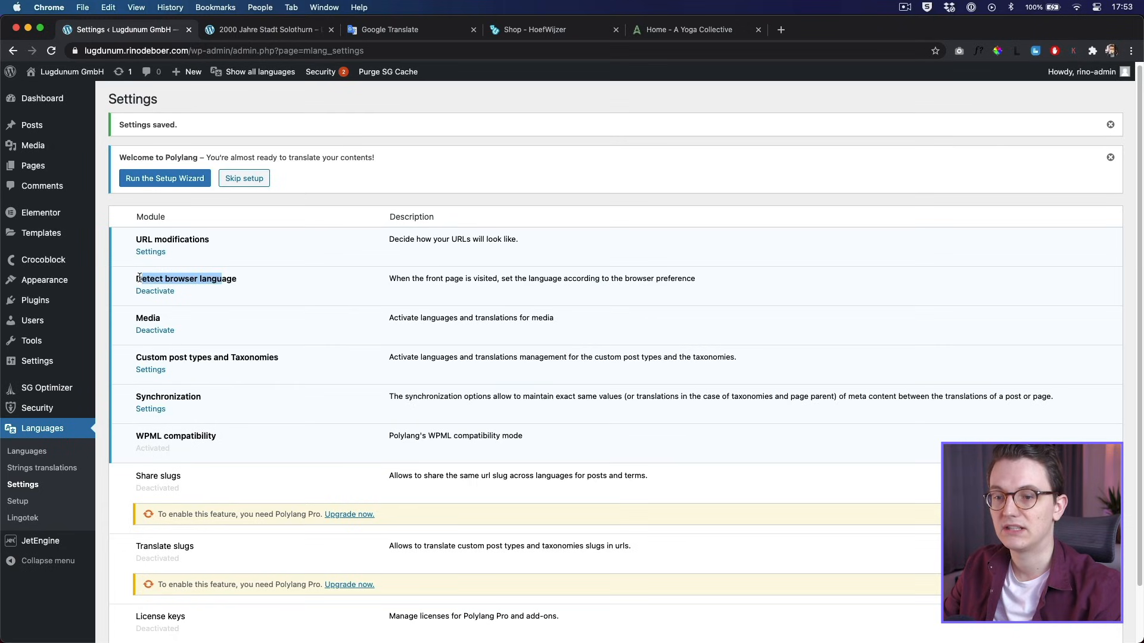
left_click(181, 289)
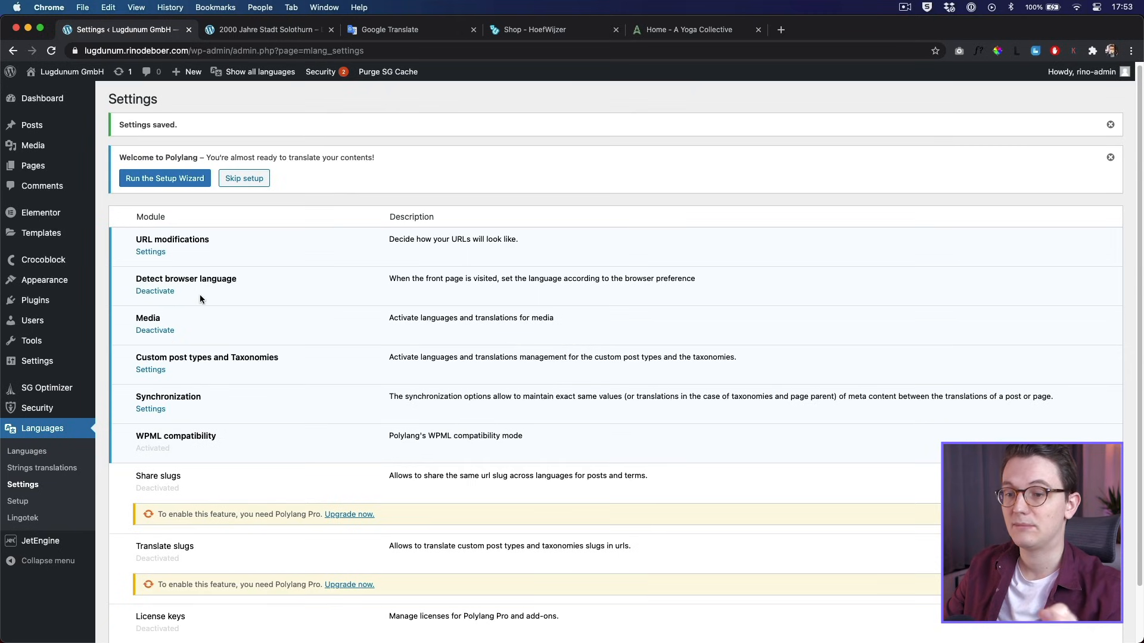
Step: Review the translatable custom post types in Polylang against the site's homepage posts and save the module's settings with Listing Items disabled
scroll(220, 331, "down", 1)
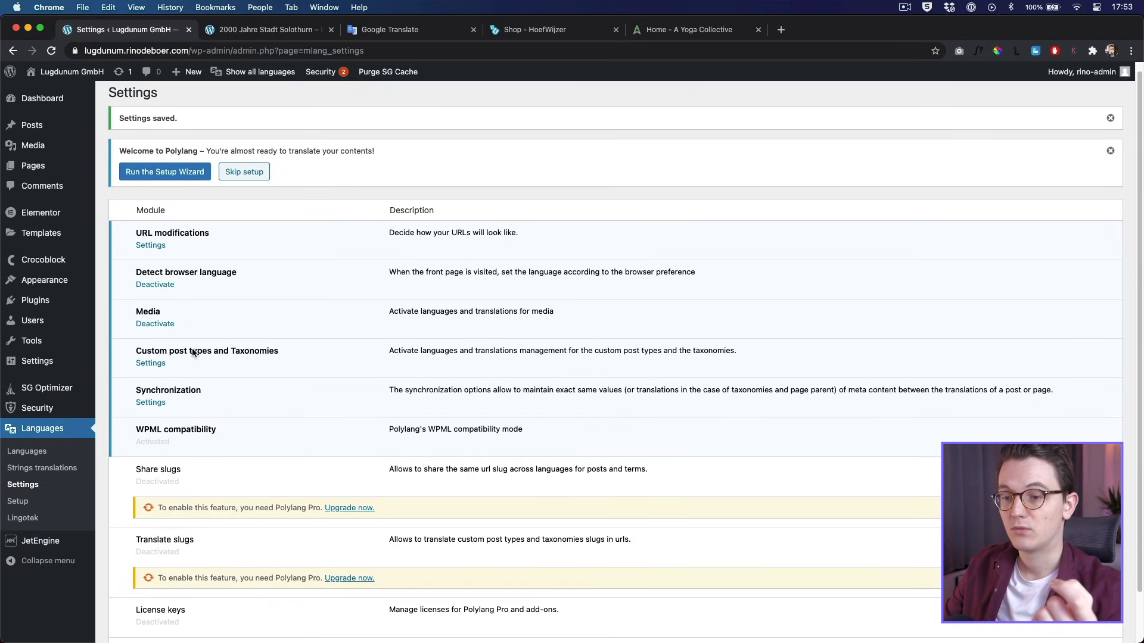
left_click(155, 365)
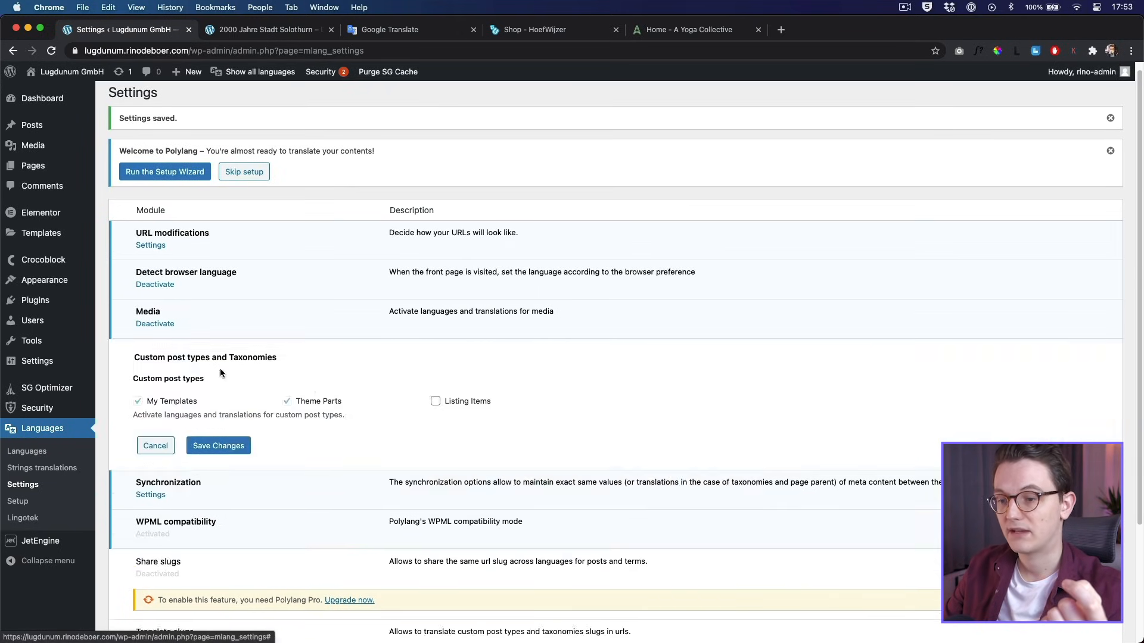
scroll(309, 385, "down", 1)
scroll(358, 387, "down", 1)
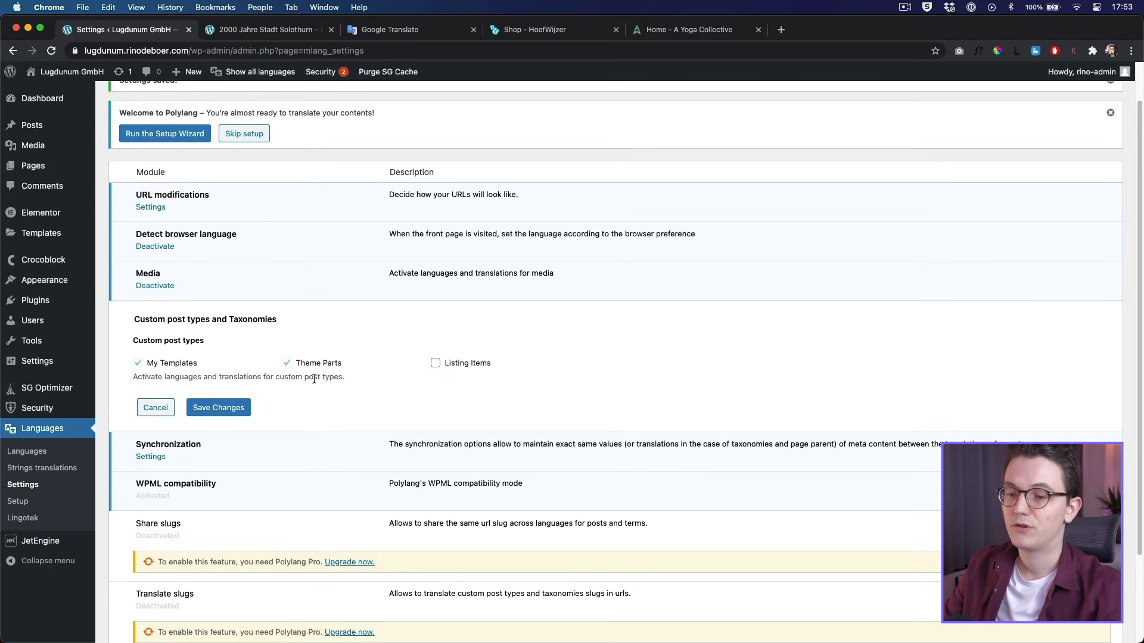
scroll(313, 378, "down", 1)
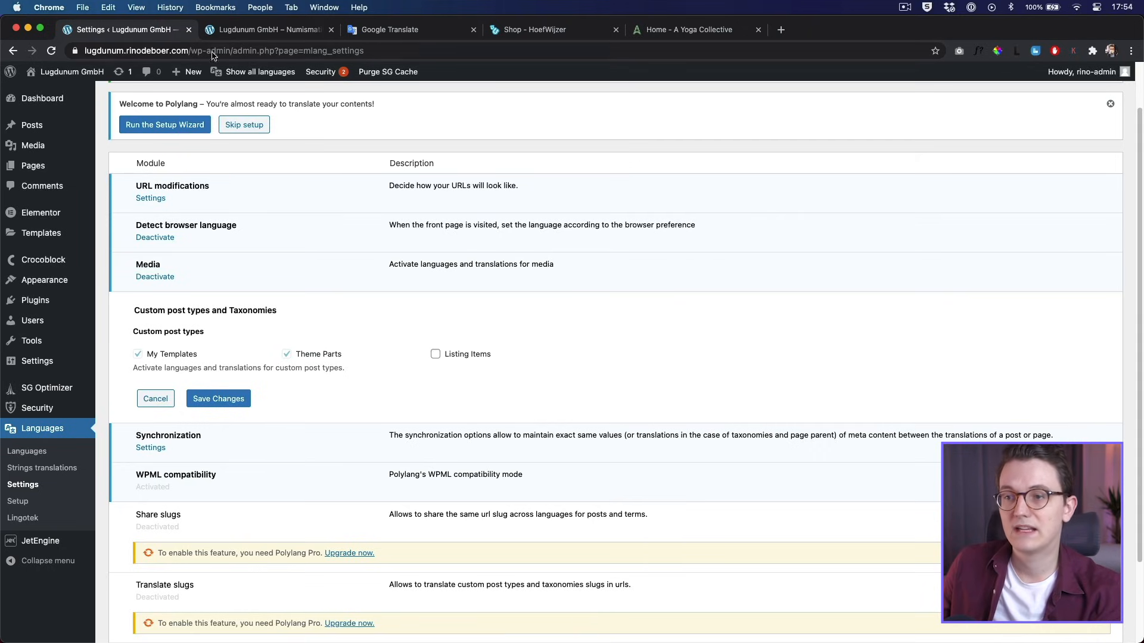
left_click(251, 33)
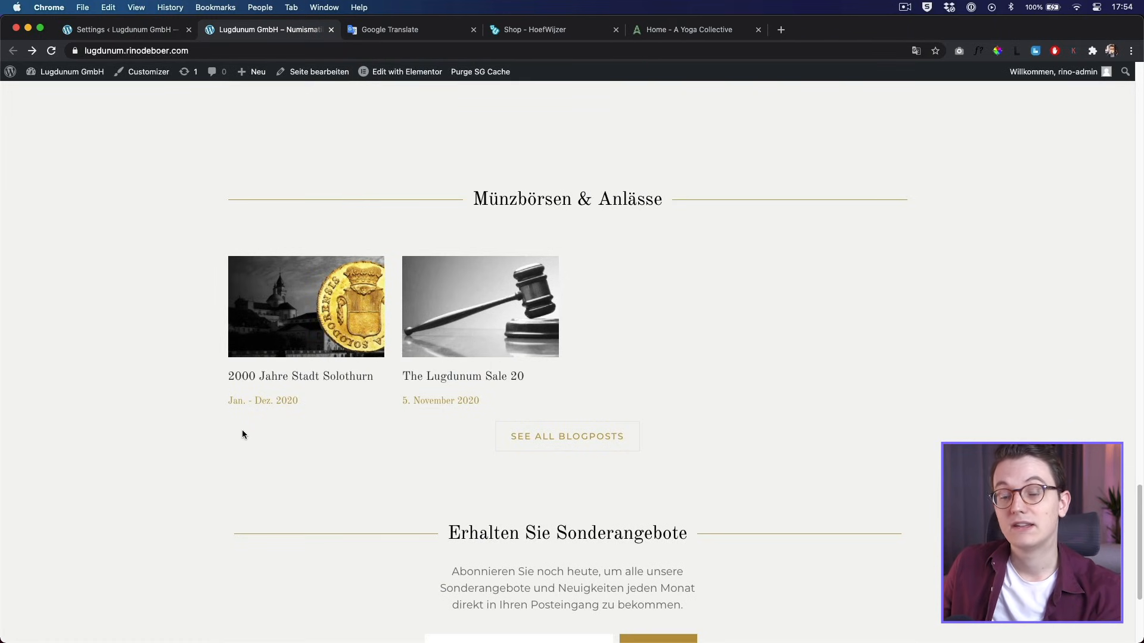
left_click(167, 30)
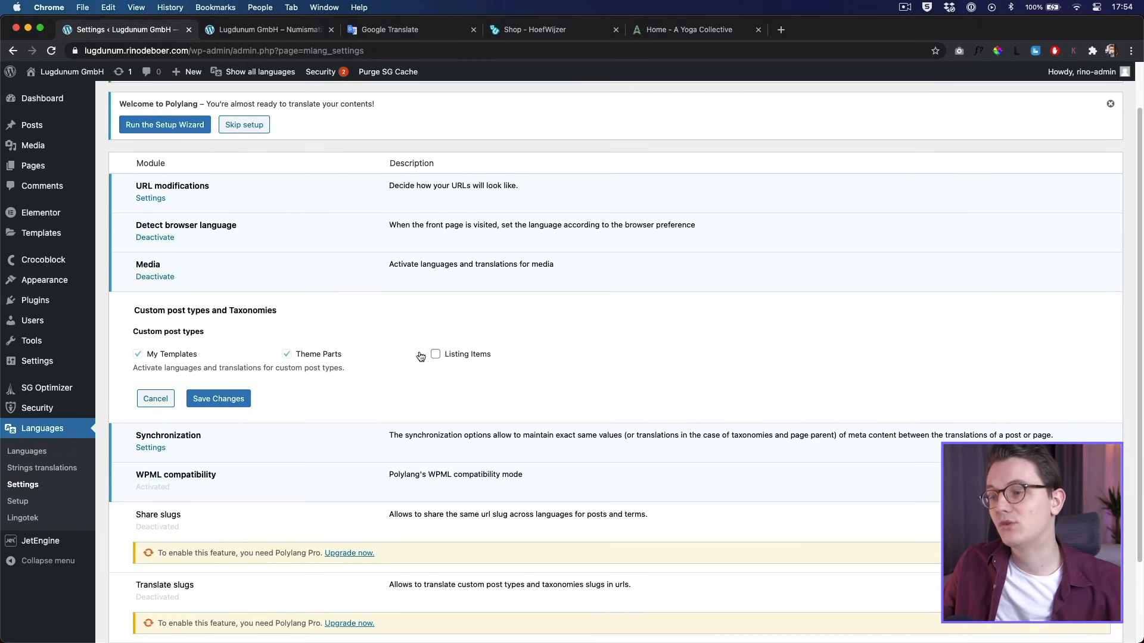
left_click(218, 398)
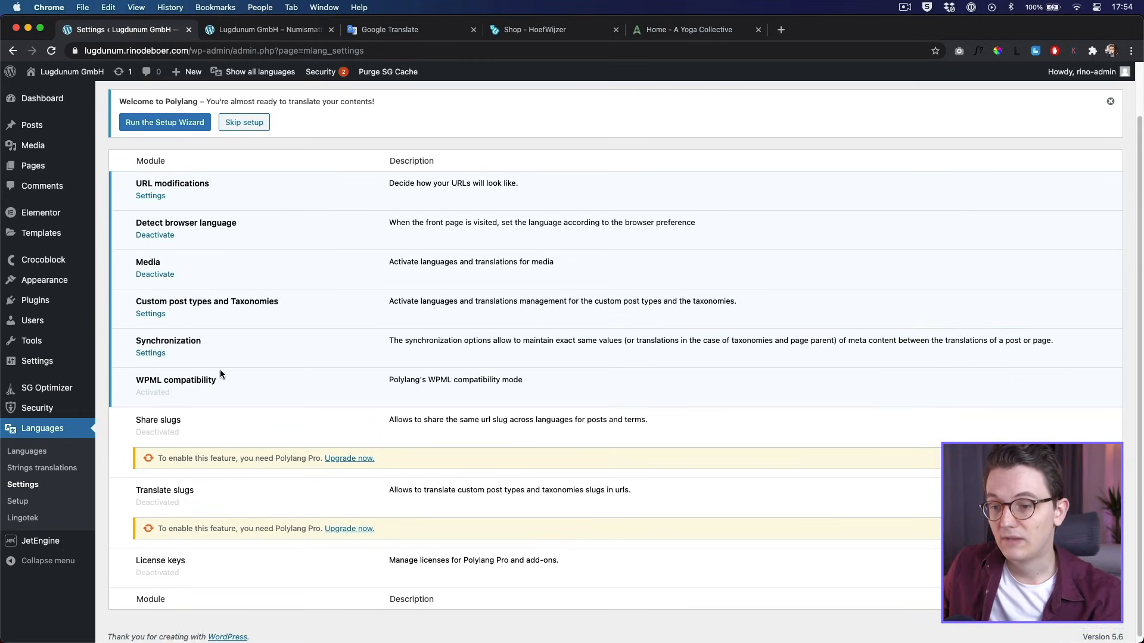
Step: Enable Polylang synchronization of custom fields, post format, page parent, page template, page order, featured image and published date, and save the settings
left_click(153, 348)
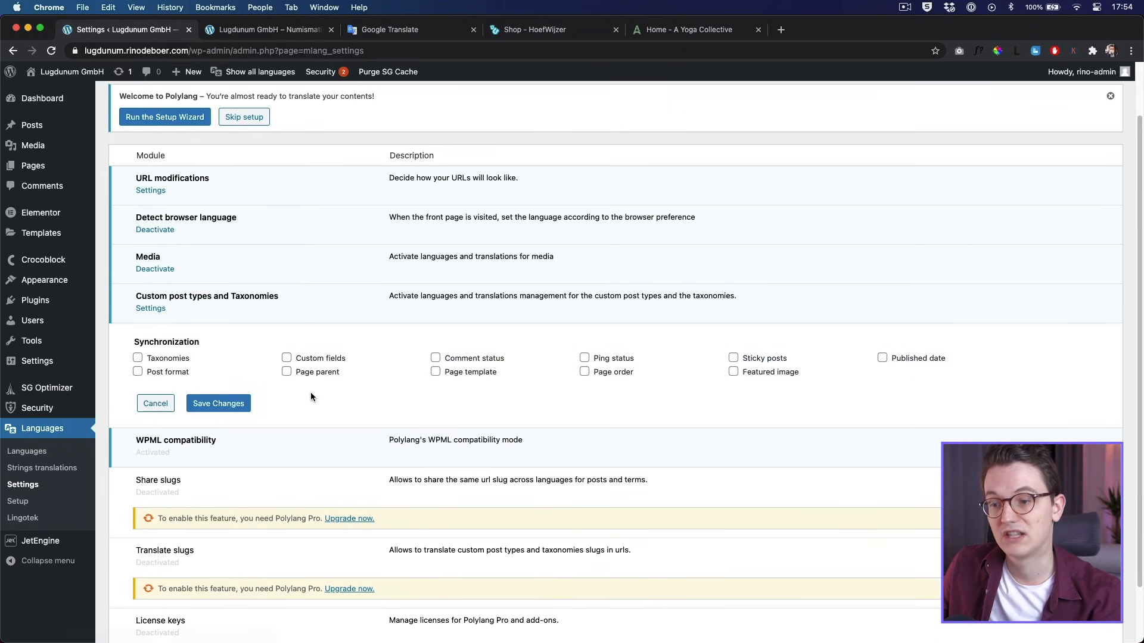
scroll(322, 393, "down", 1)
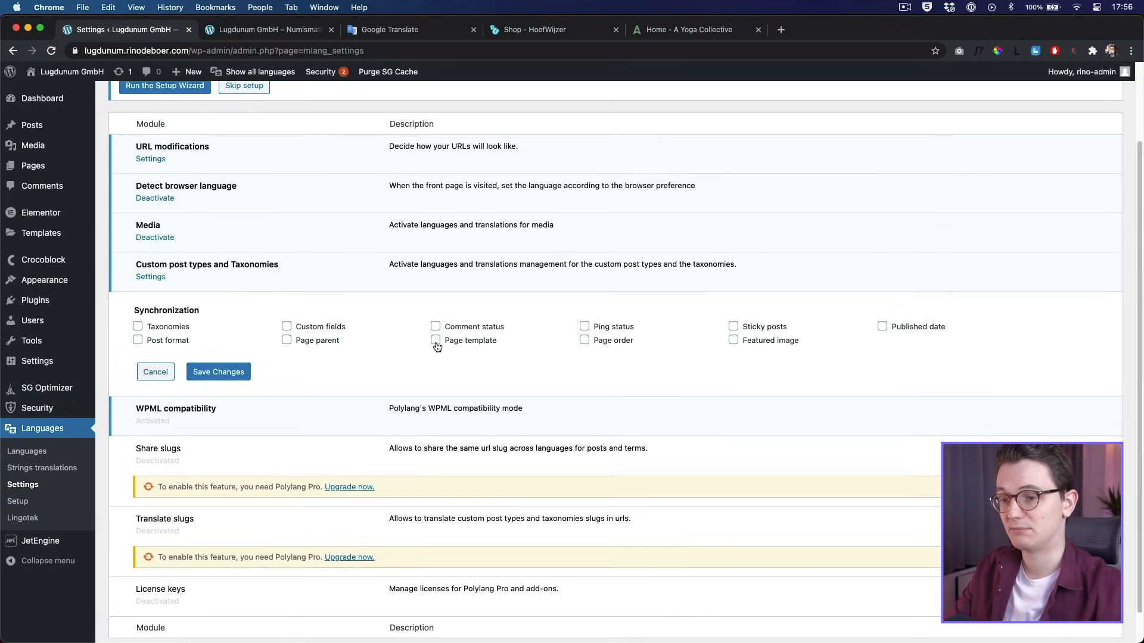
scroll(536, 364, "up", 1)
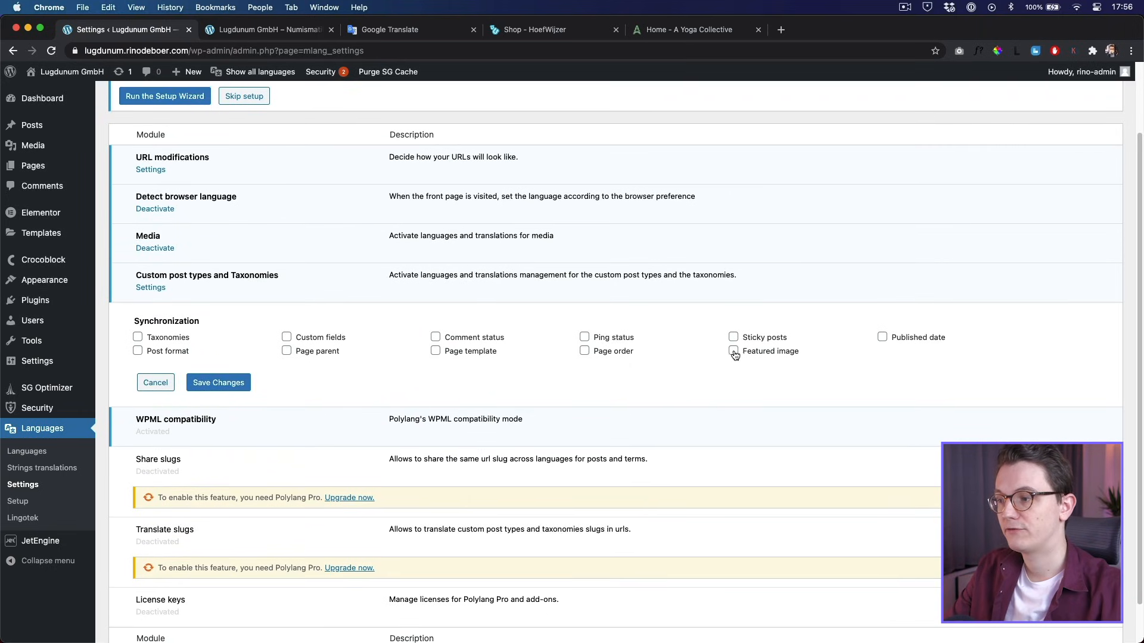
left_click(733, 351)
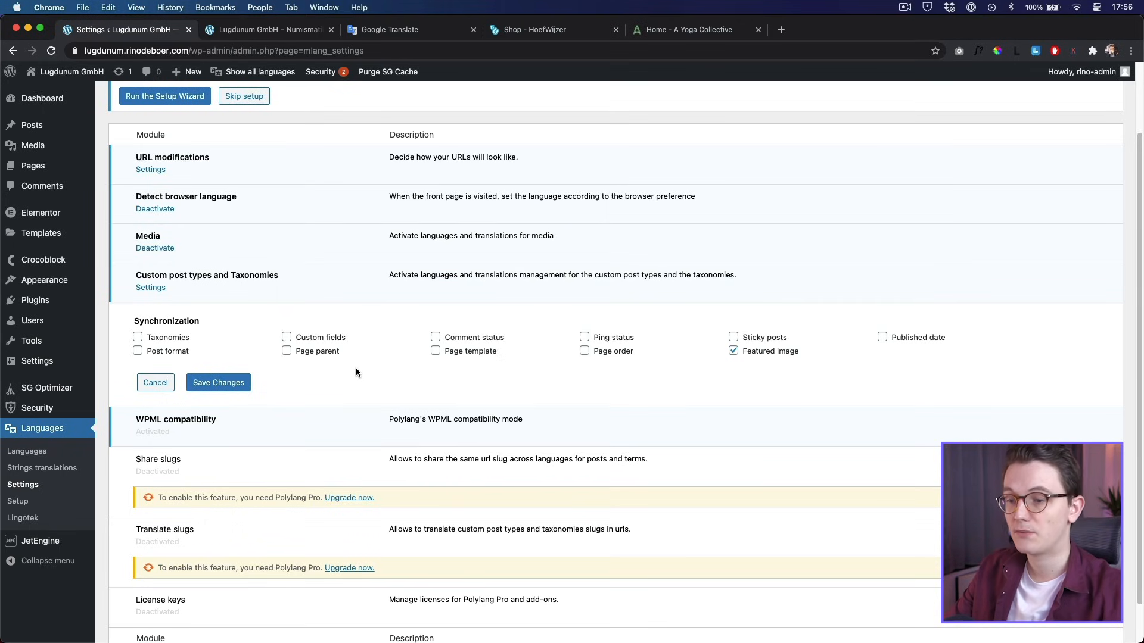
scroll(357, 372, "up", 1)
left_click(584, 355)
left_click(440, 357)
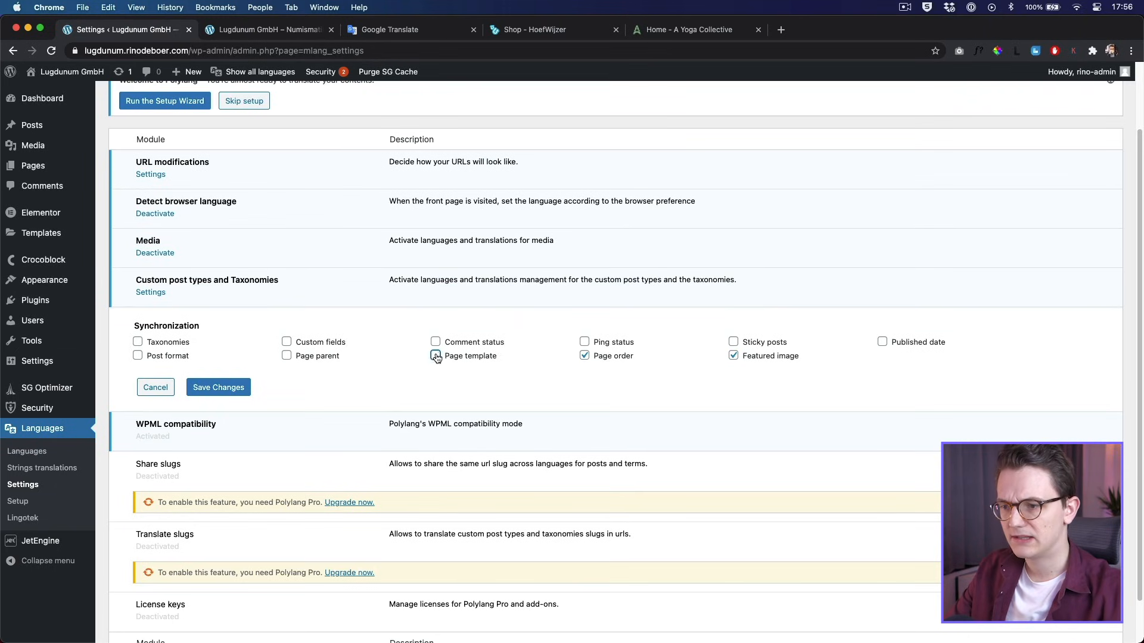
left_click(296, 359)
left_click(288, 342)
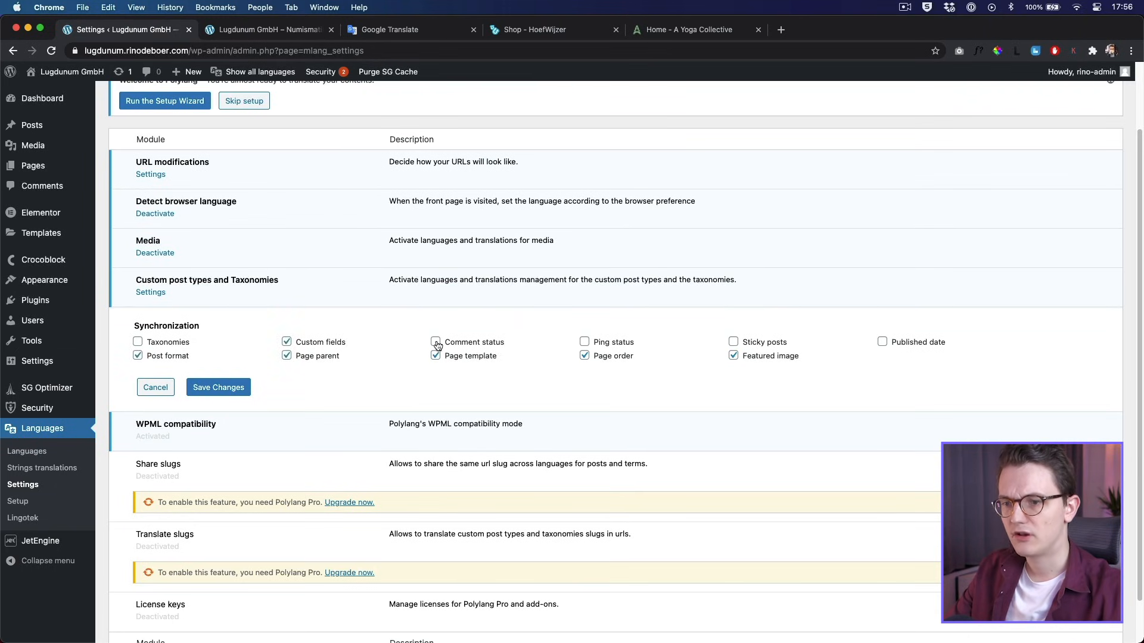
left_click(149, 354)
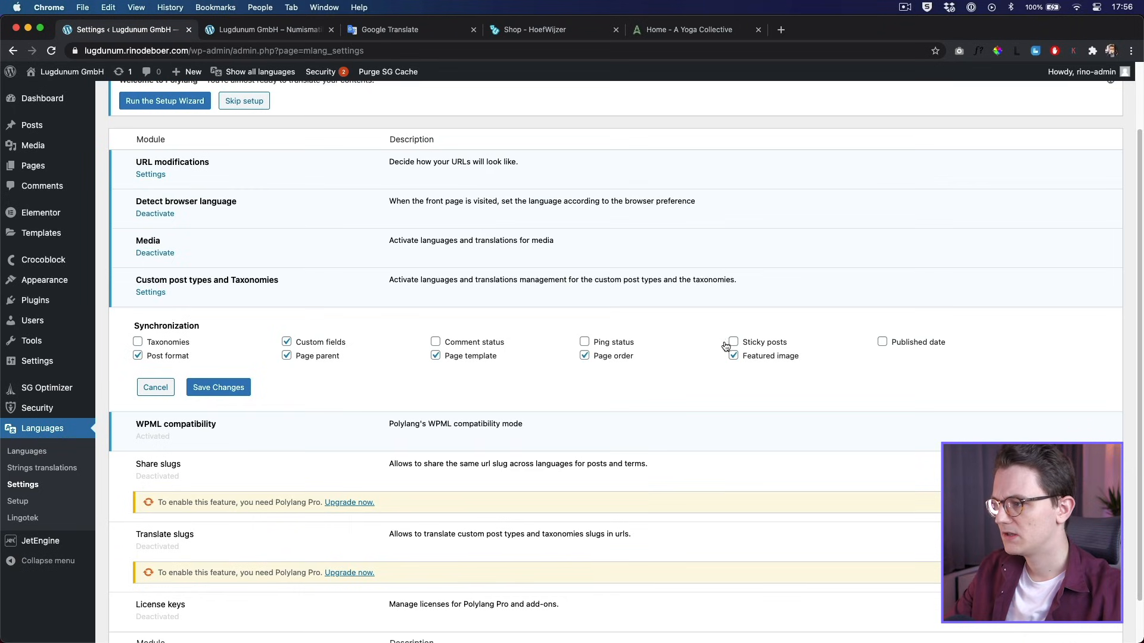
left_click(882, 342)
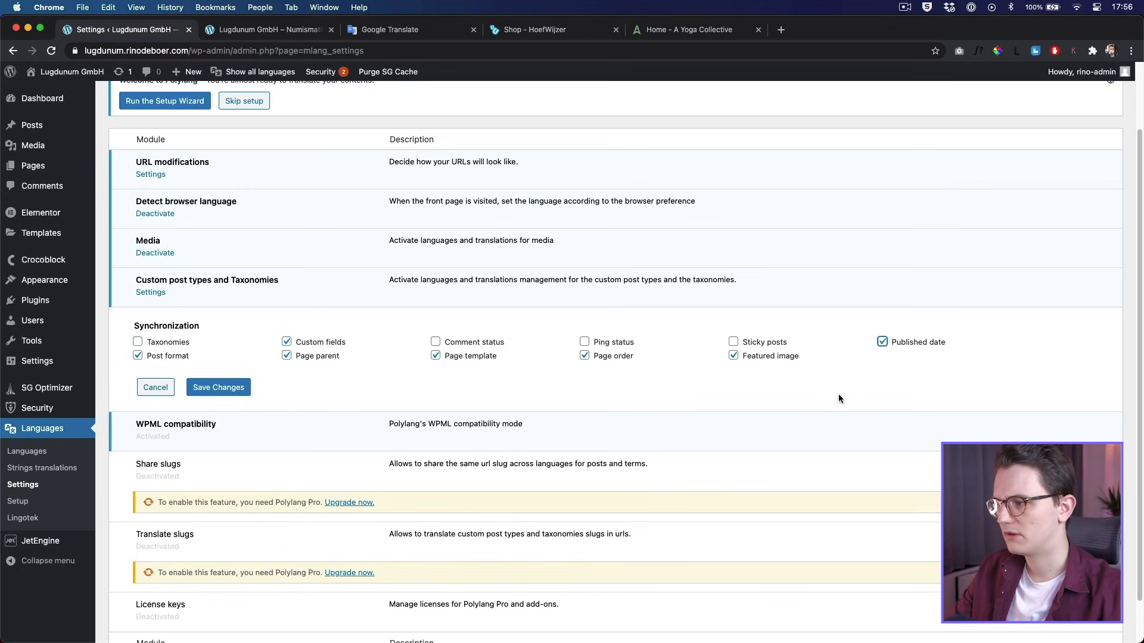
left_click(793, 392)
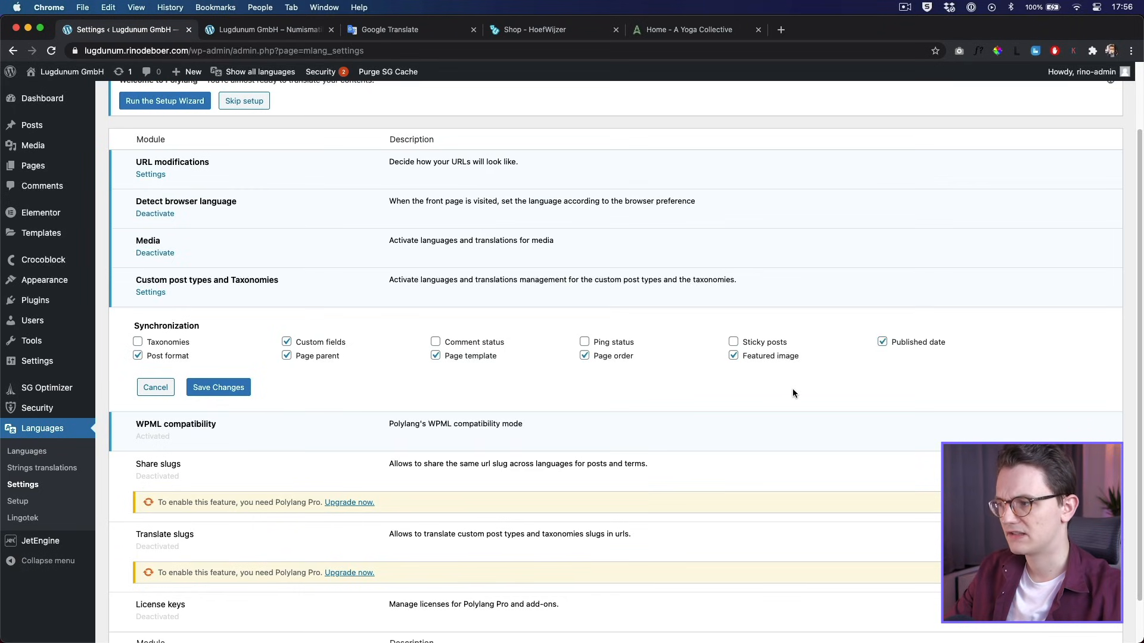
left_click(220, 389)
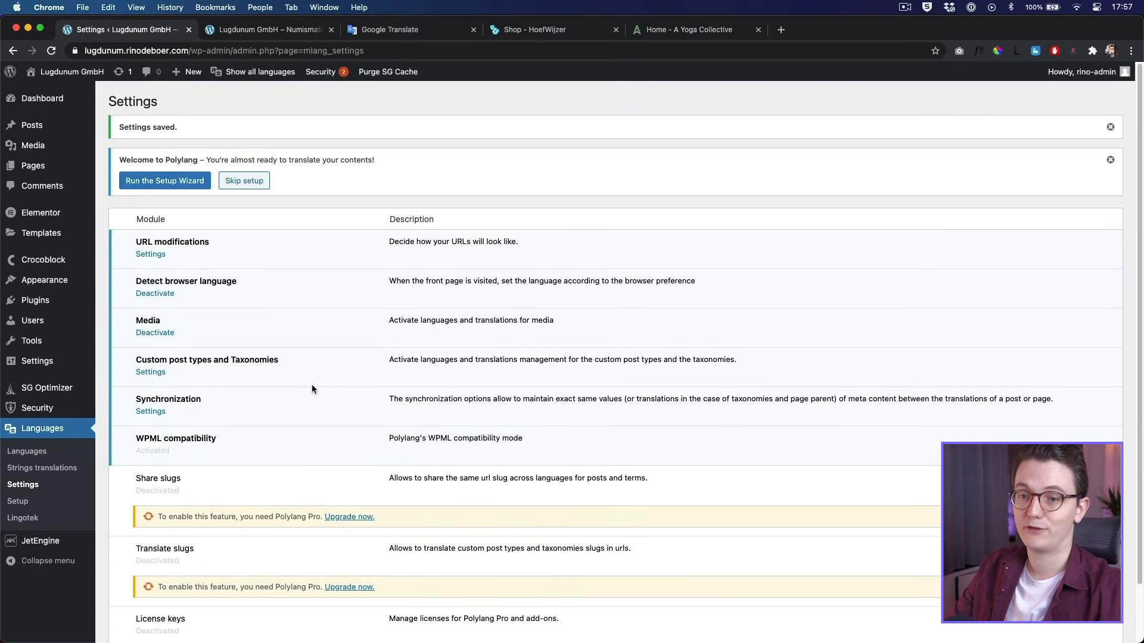
Step: Open the German Home page in Elementor and examine its section divider and the welcome heading's text settings
left_click(36, 168)
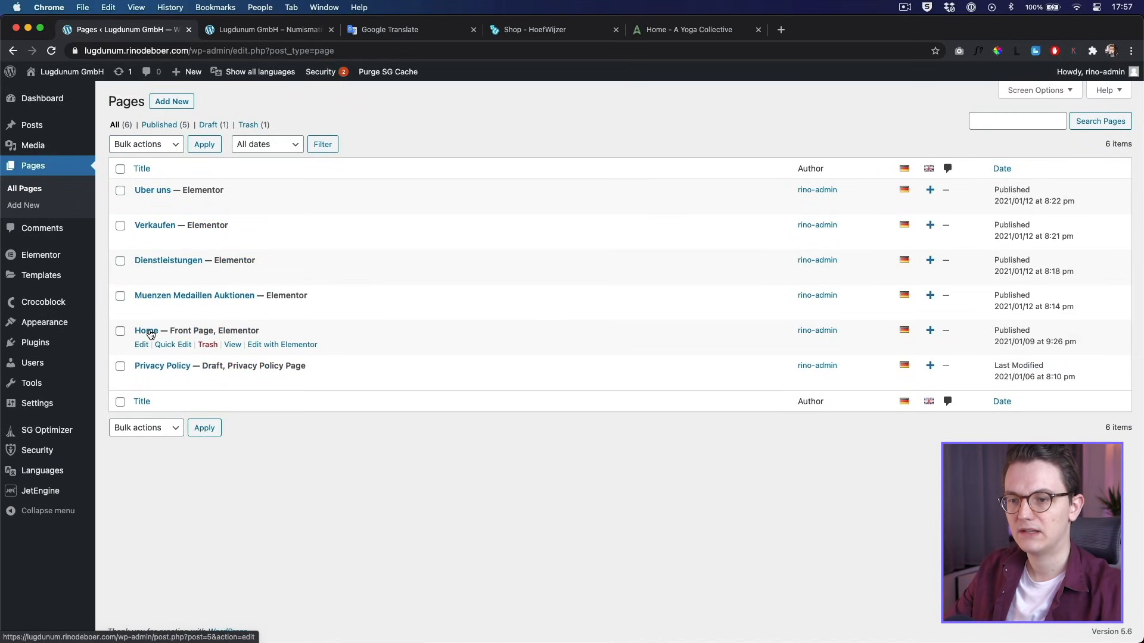
left_click(150, 334)
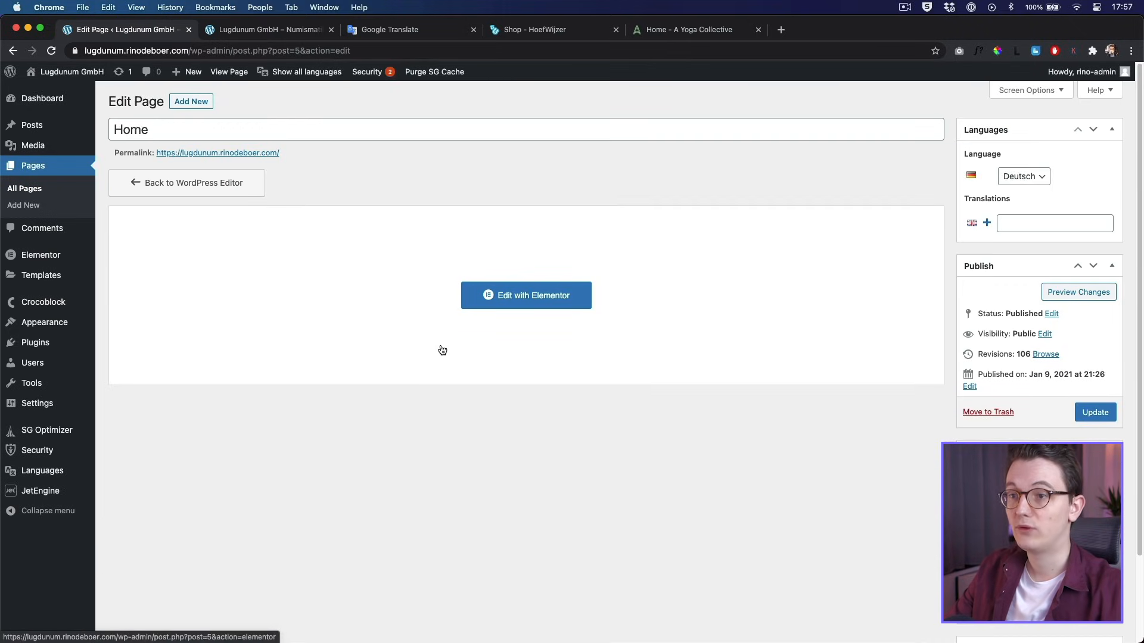
left_click(512, 296)
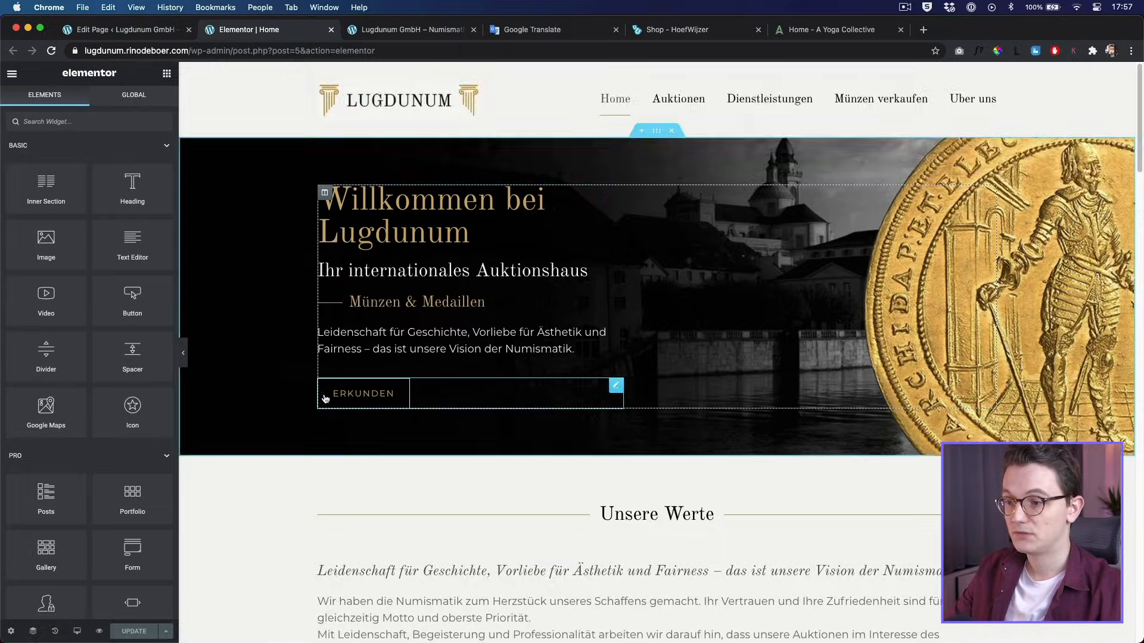
scroll(325, 399, "down", 3)
left_click(987, 402)
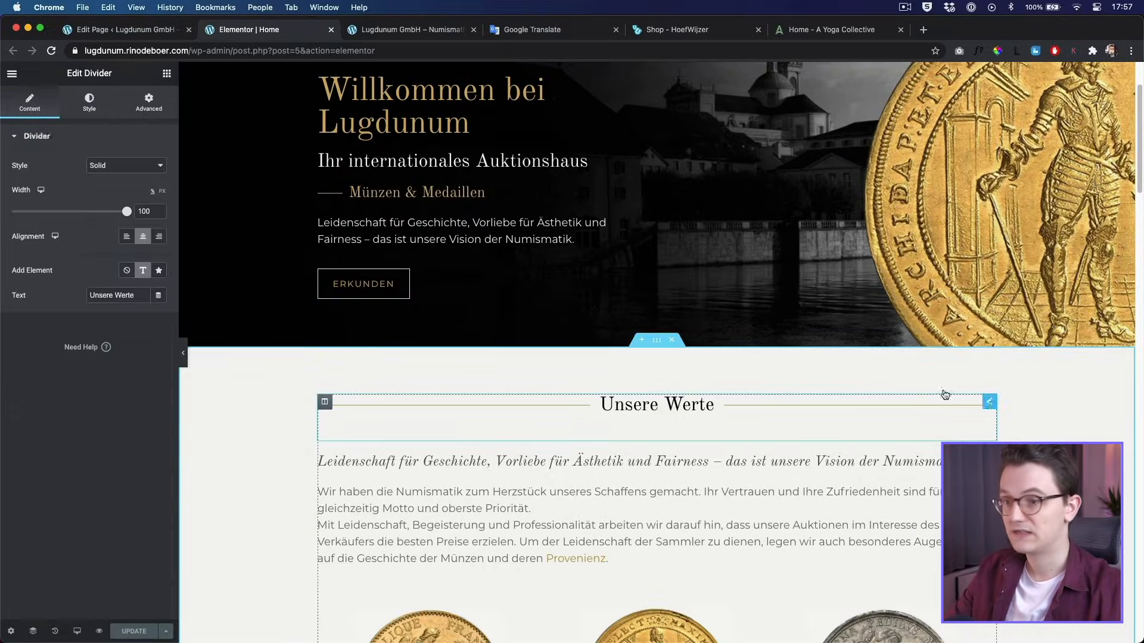
scroll(349, 321, "up", 3)
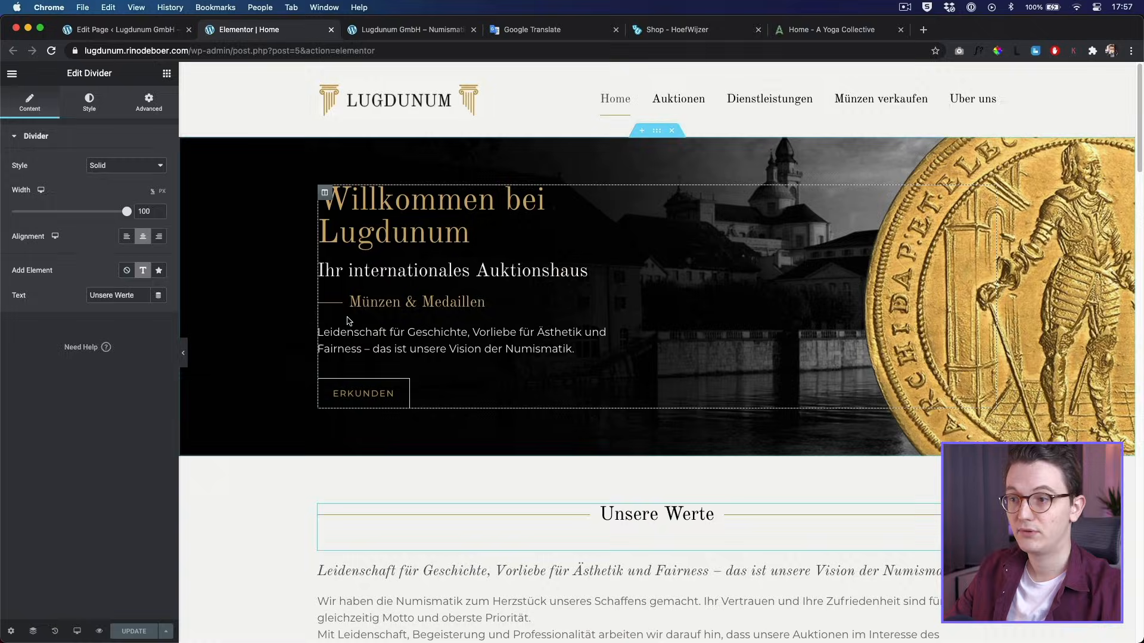
left_click(474, 232)
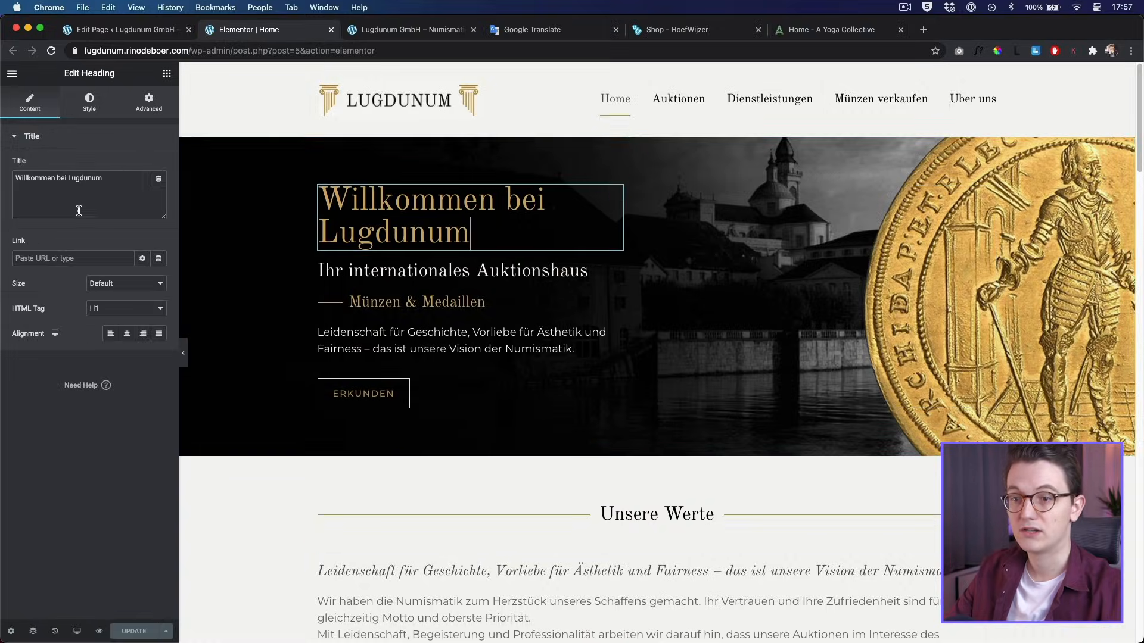
Step: Create an English translation of the German Home page from its page editor and title it Home
left_click(106, 31)
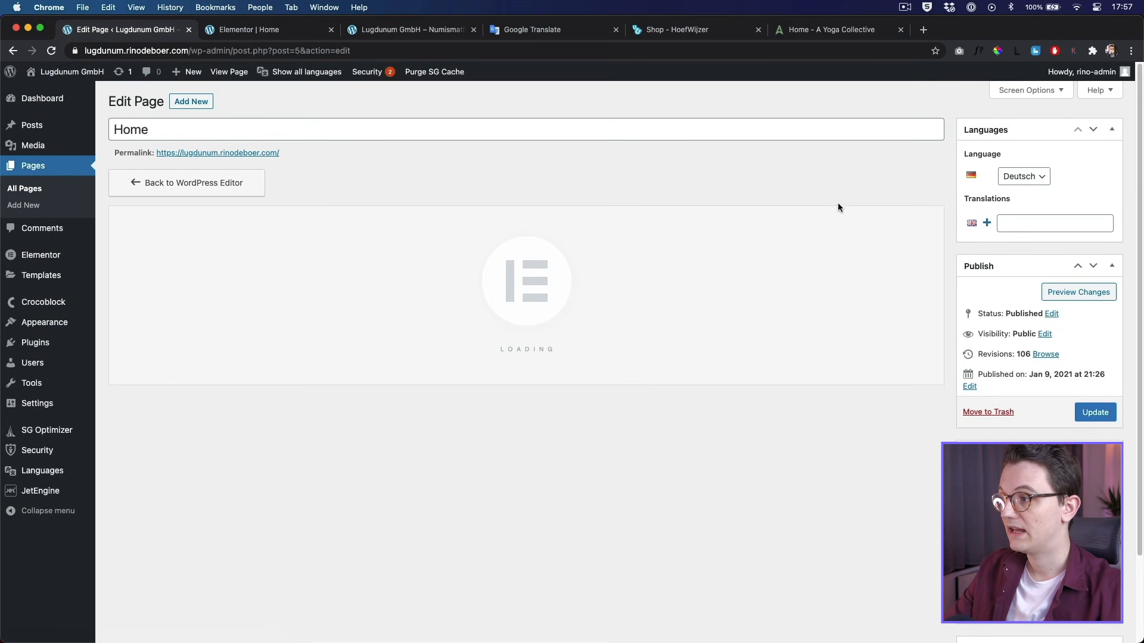
left_click(1026, 224)
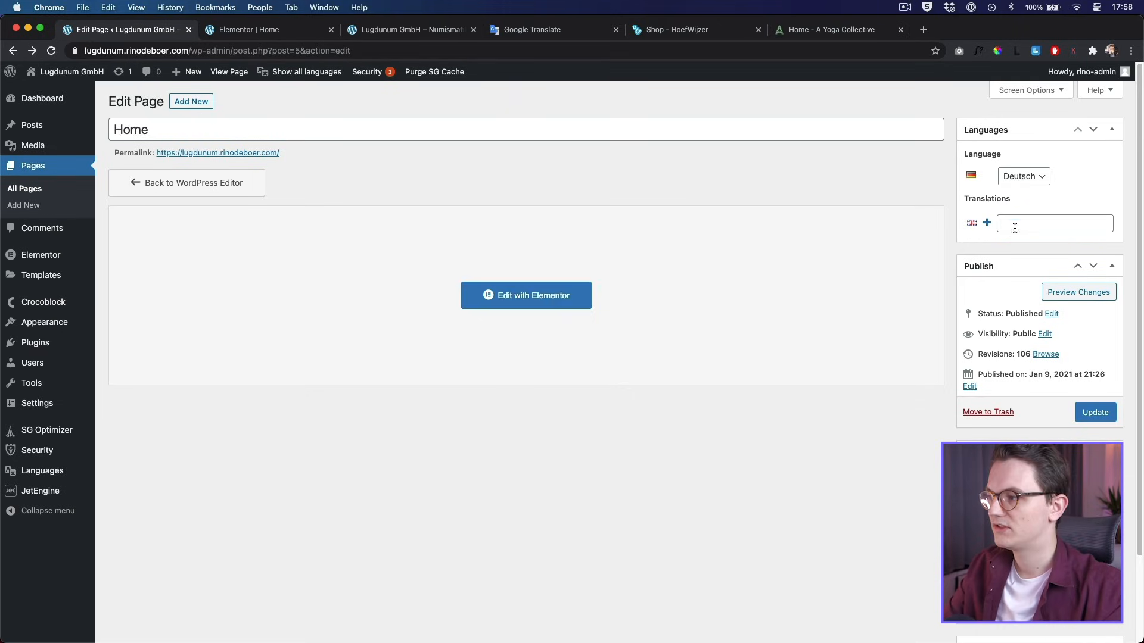
left_click(987, 224)
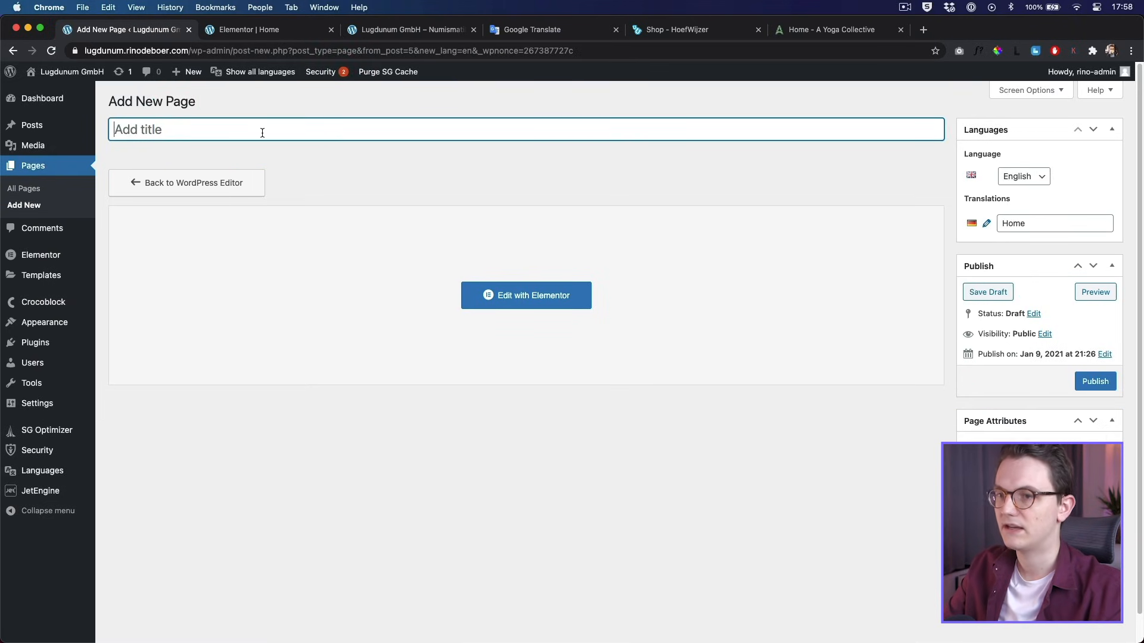
type("Home")
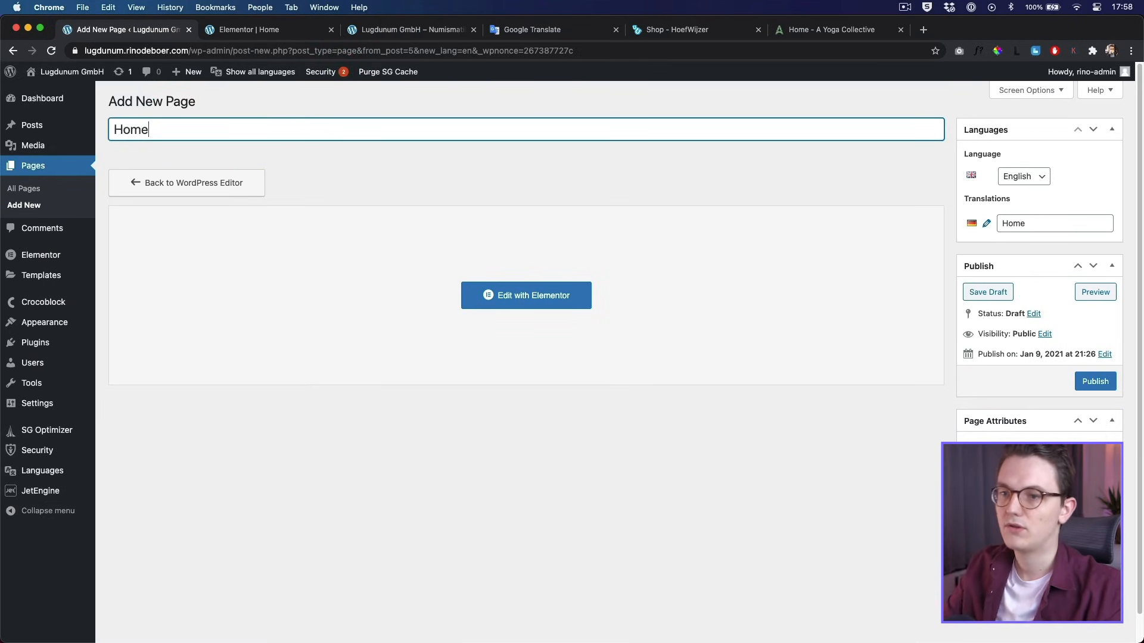
left_click(337, 155)
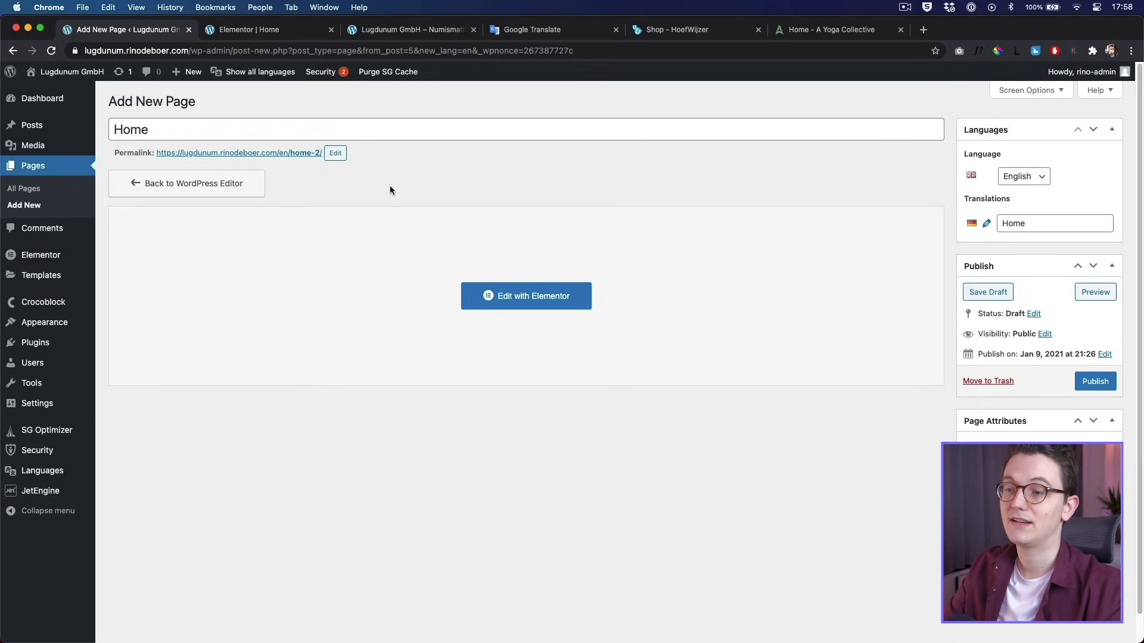
Step: Change the permalink slug of the English Home page to home-en
left_click(336, 155)
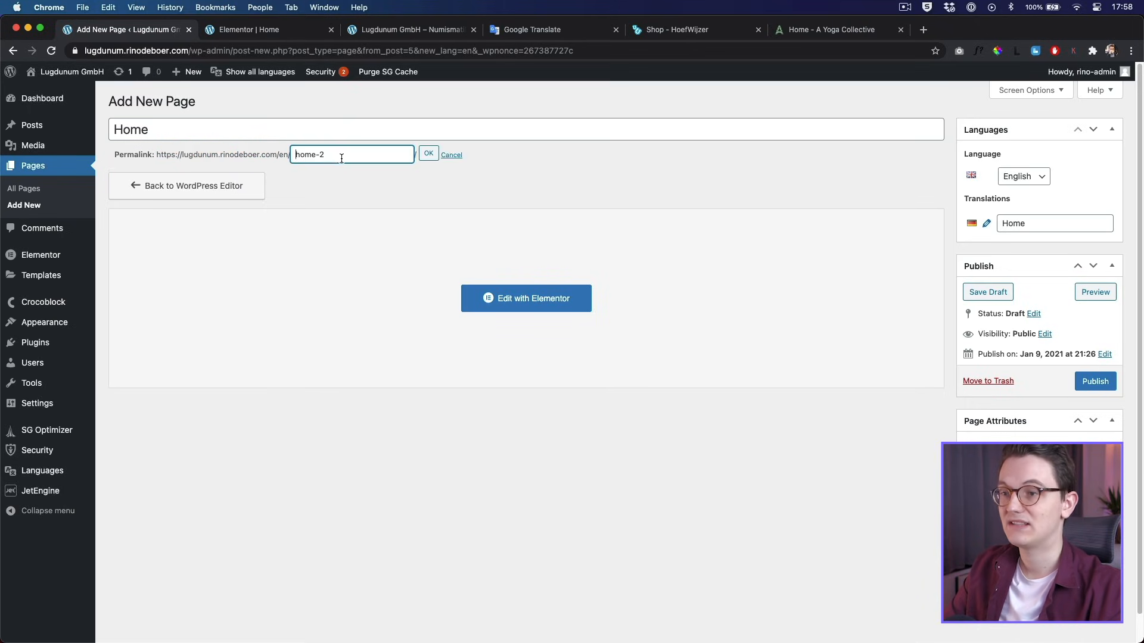
left_click(429, 157)
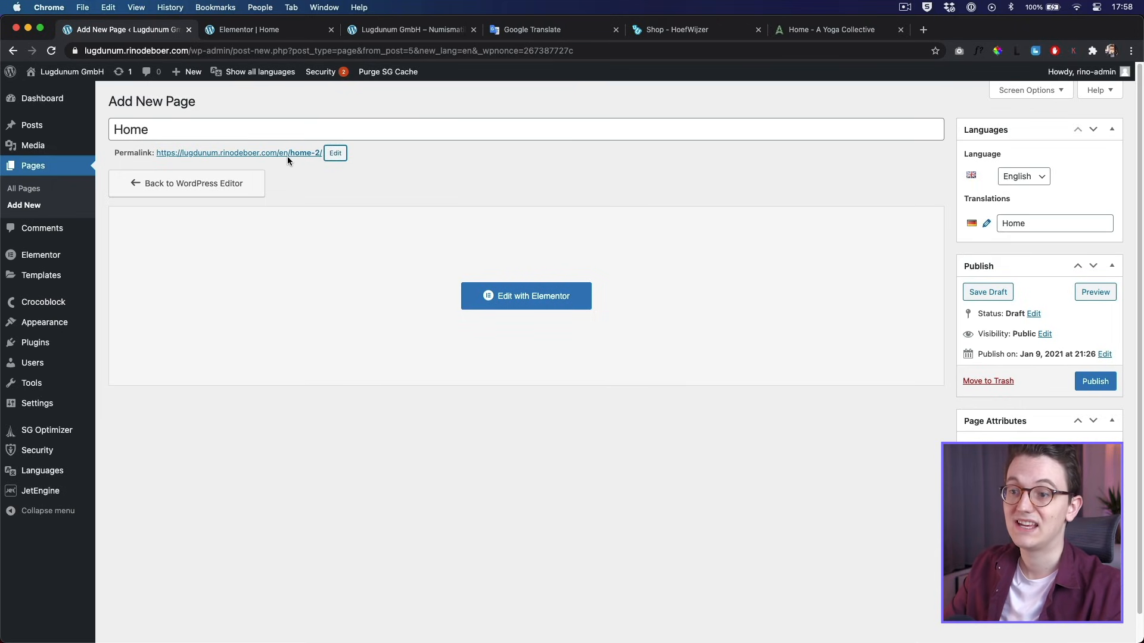
left_click(336, 156)
left_click(340, 154)
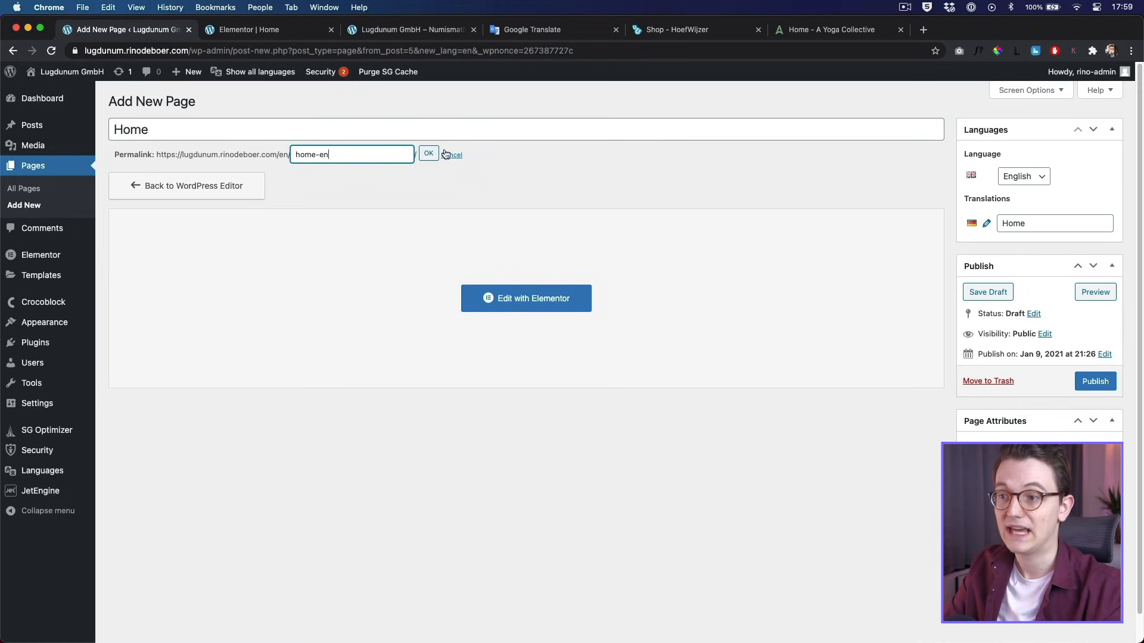
key("Return")
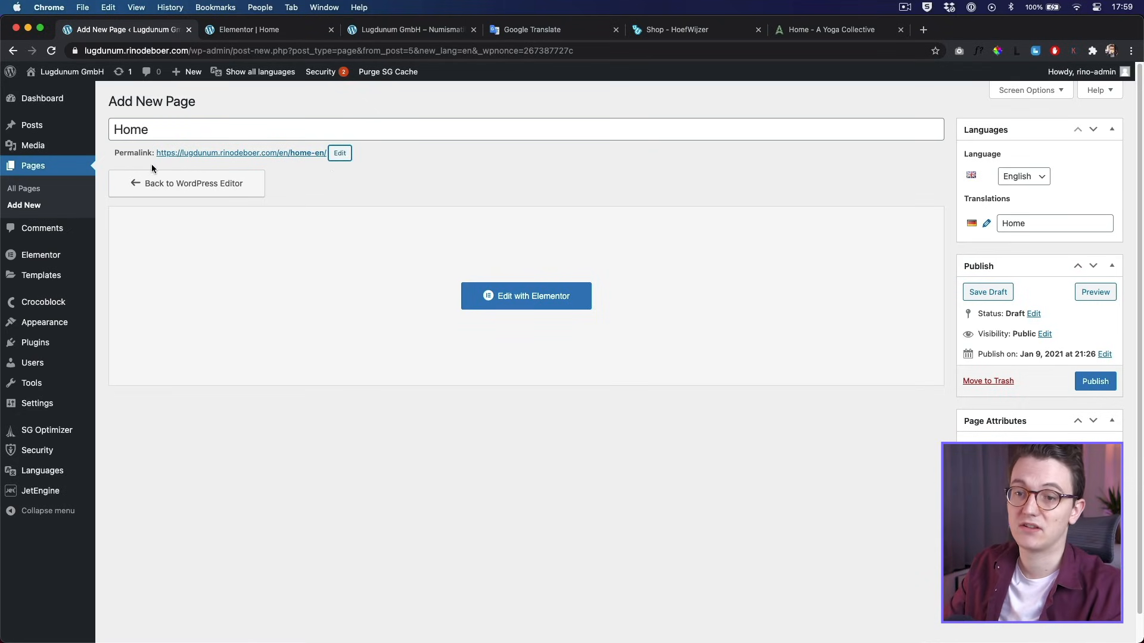
Step: Check the English Home draft in the list of all pages in a separate browser tab, and publish that page
left_click(22, 189, "super")
left_click(519, 30)
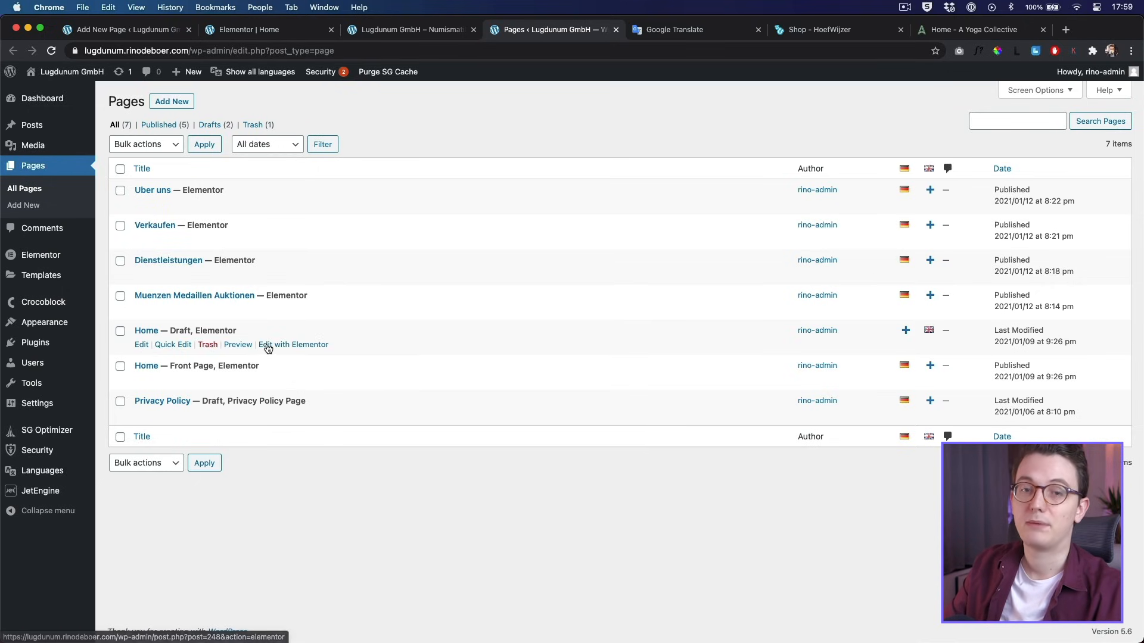
left_click(405, 35)
left_click(262, 37)
left_click(143, 33)
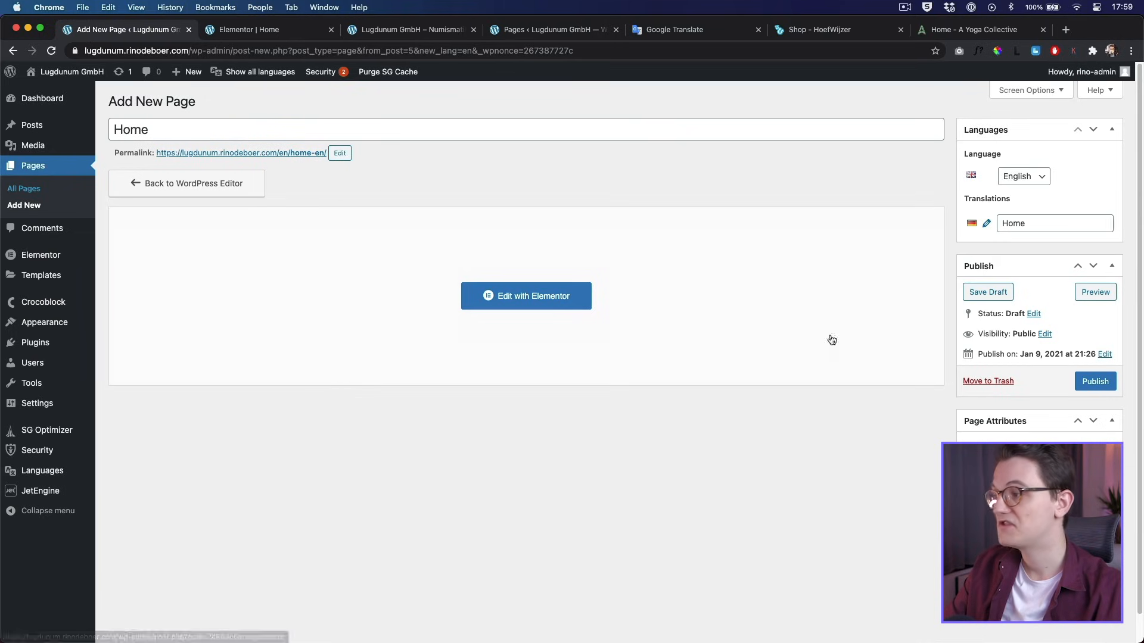
left_click(1095, 383)
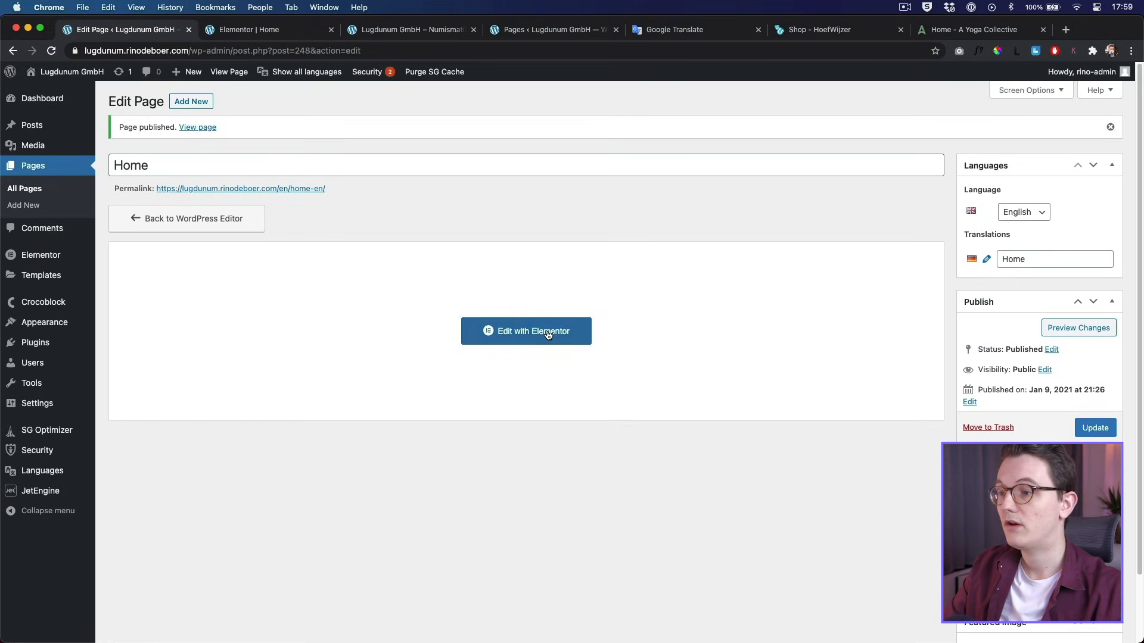
Step: Open the English Home page in Elementor, change the welcome heading to "Welcome to Lugdunum" and update the page
left_click(543, 332)
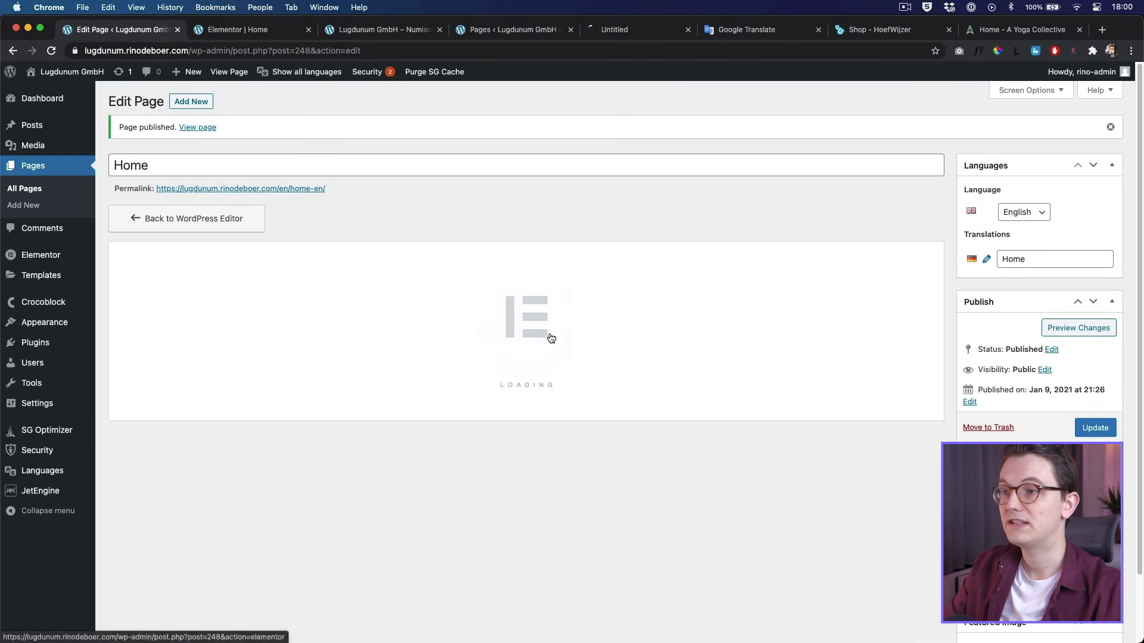
left_click(629, 31)
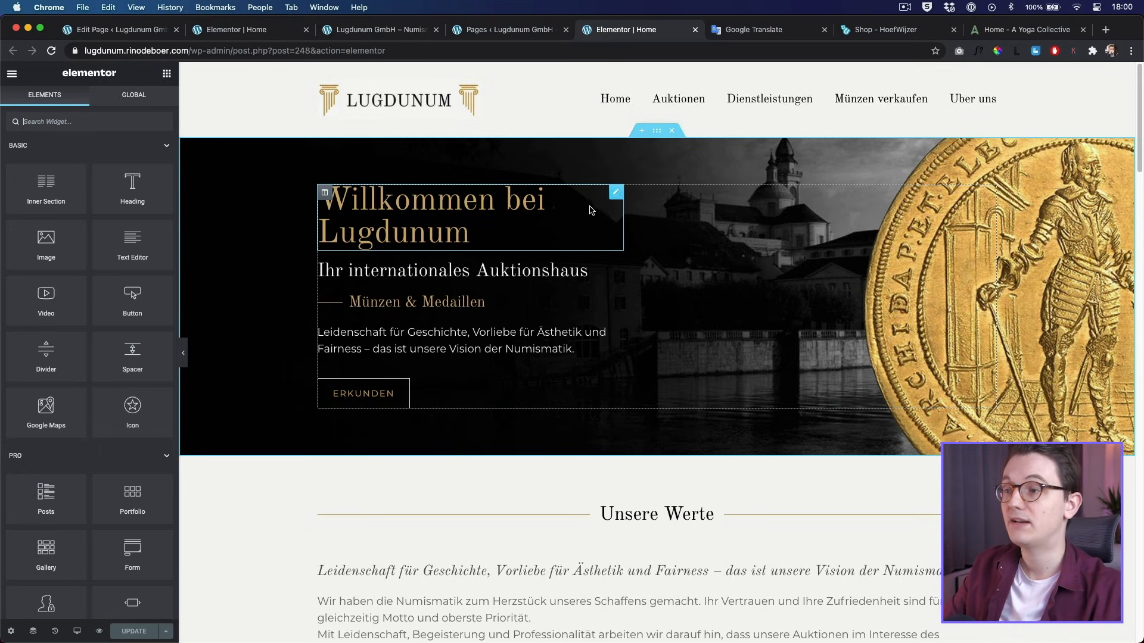
left_click(615, 192)
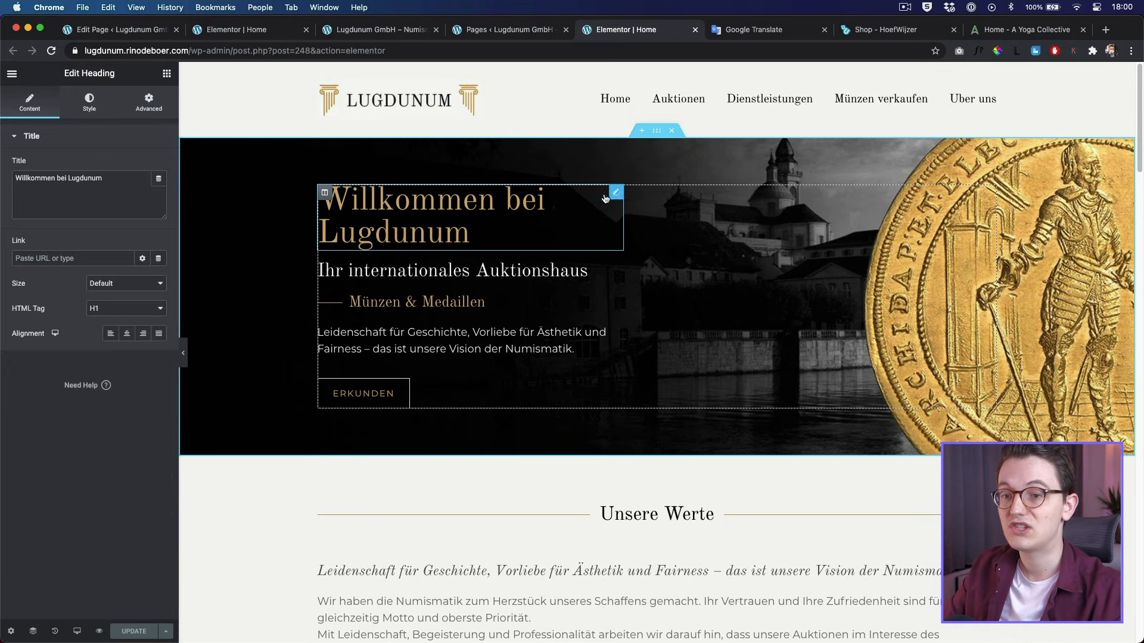
triple_click(53, 181)
left_click_drag(54, 179, 16, 178)
type("Welcome to")
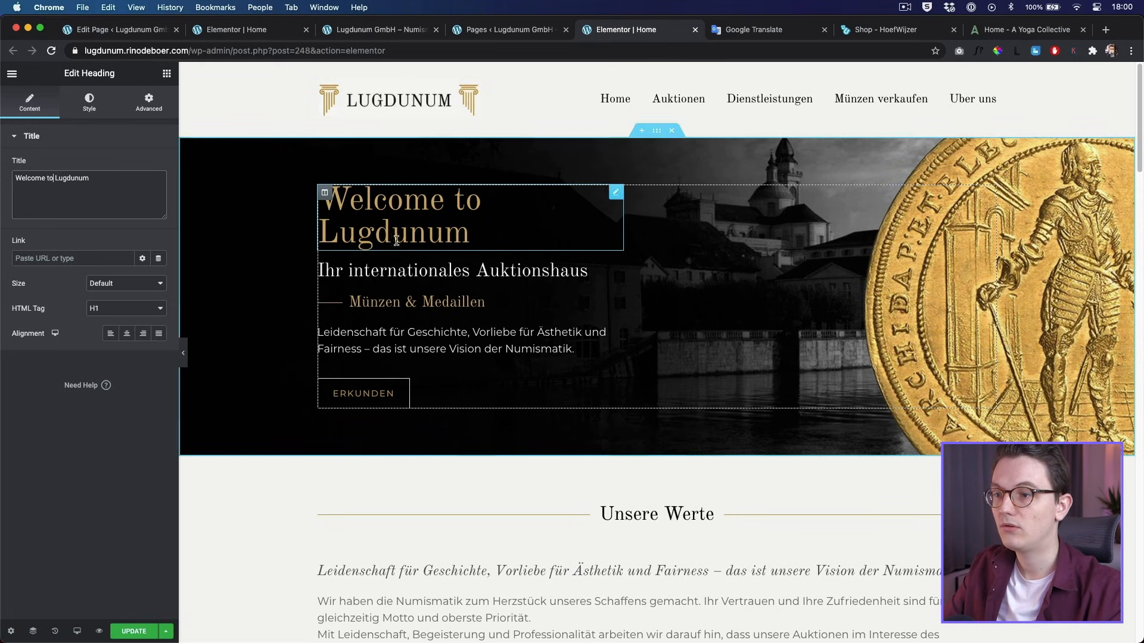
scroll(654, 451, "down", 10)
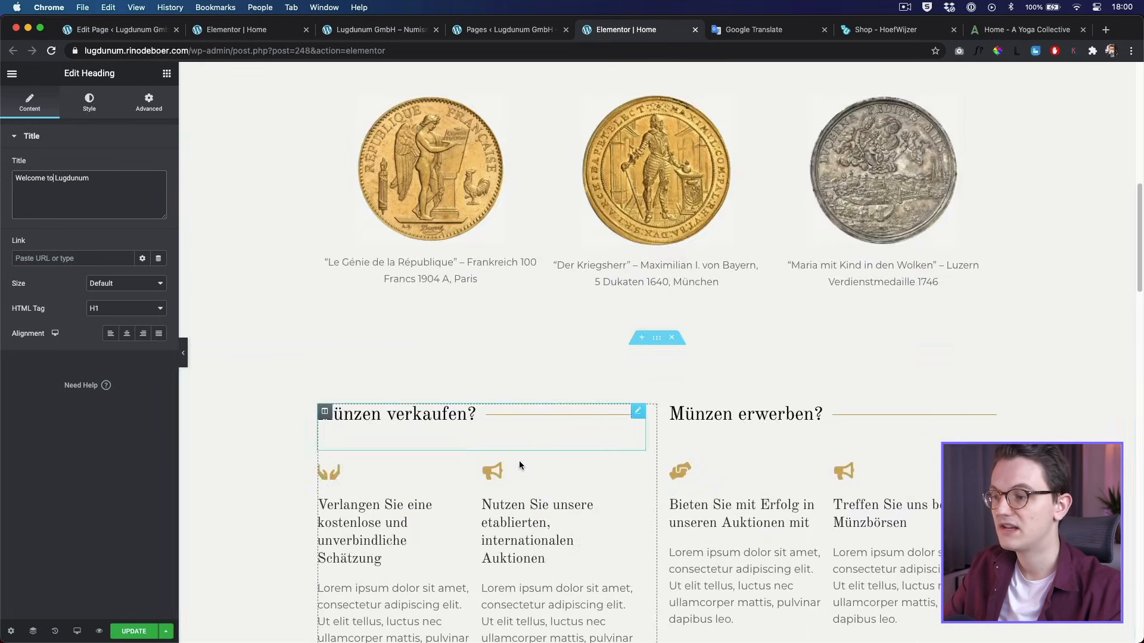
scroll(520, 462, "up", 10)
left_click(133, 630)
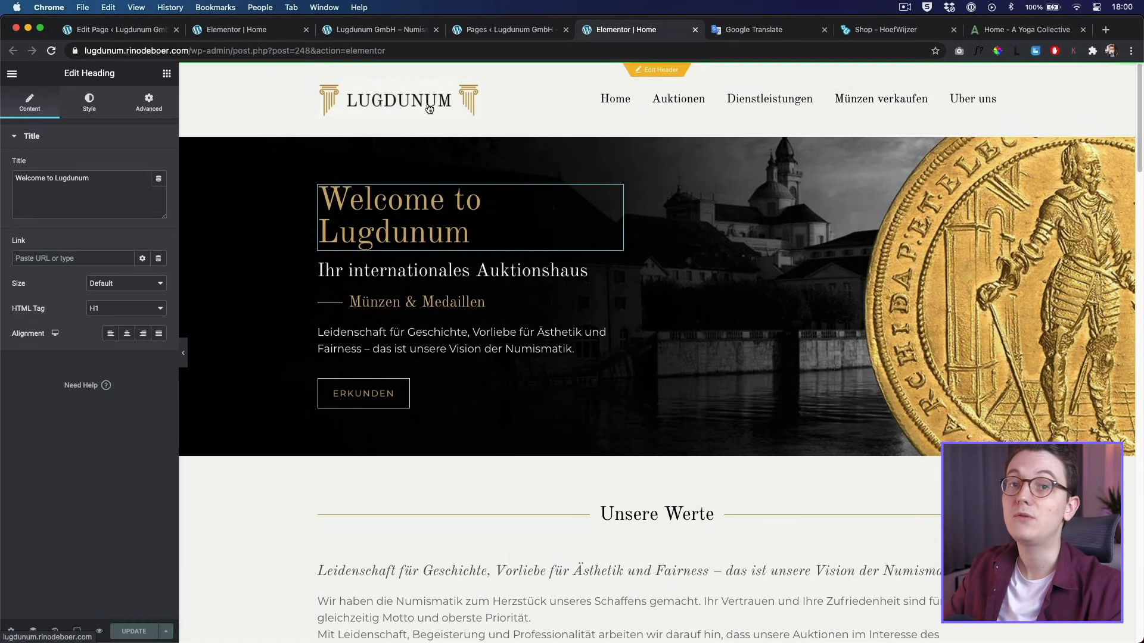
Step: View the published English Home page at its home-en permalink and check the translated welcome heading
left_click(228, 32)
left_click(132, 33)
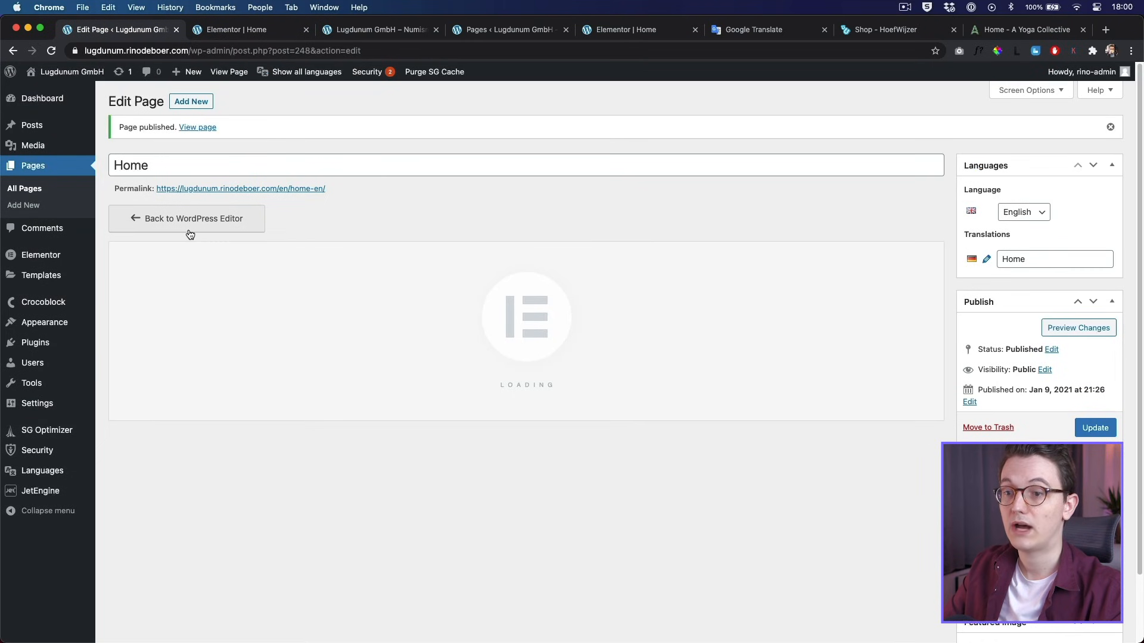
left_click(263, 189)
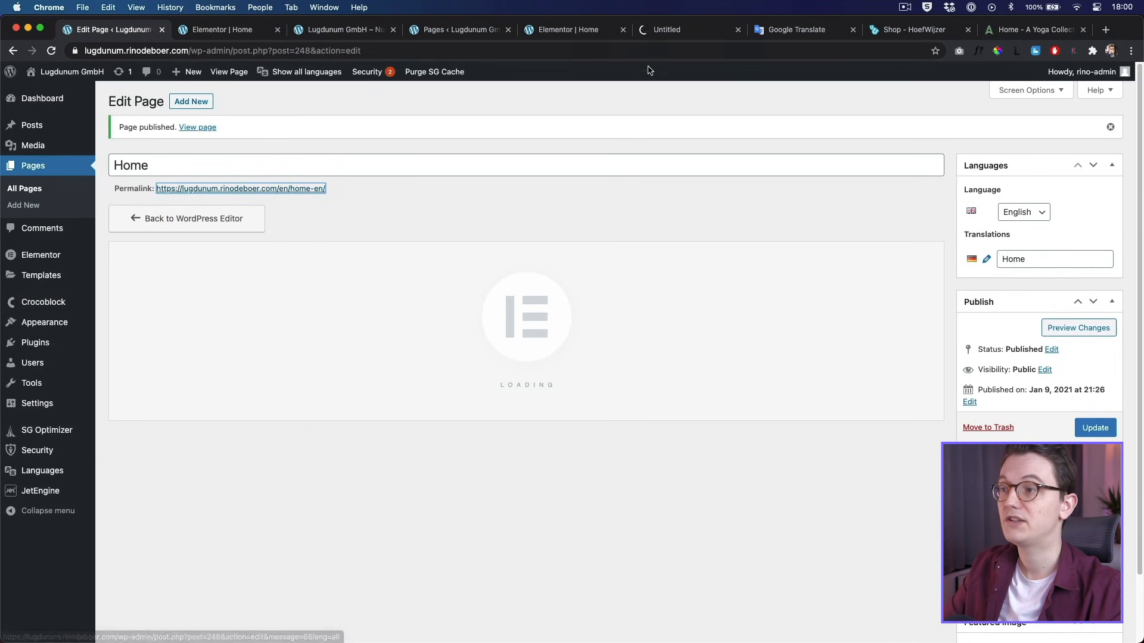
left_click(666, 35)
left_click(451, 225)
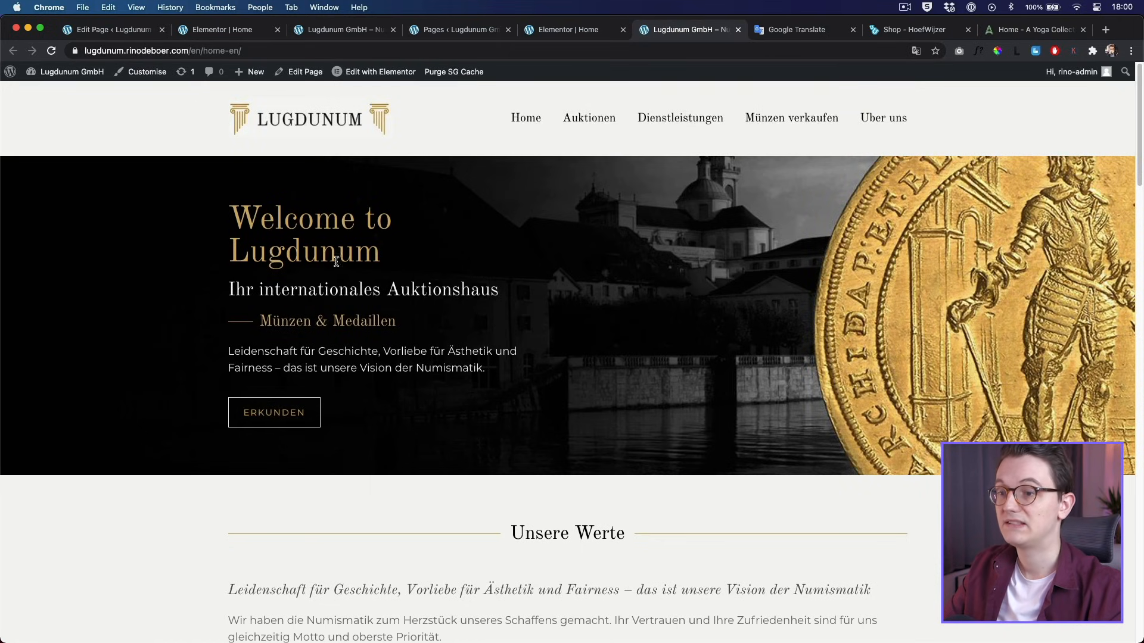
left_click_drag(262, 222, 399, 222)
left_click(400, 222)
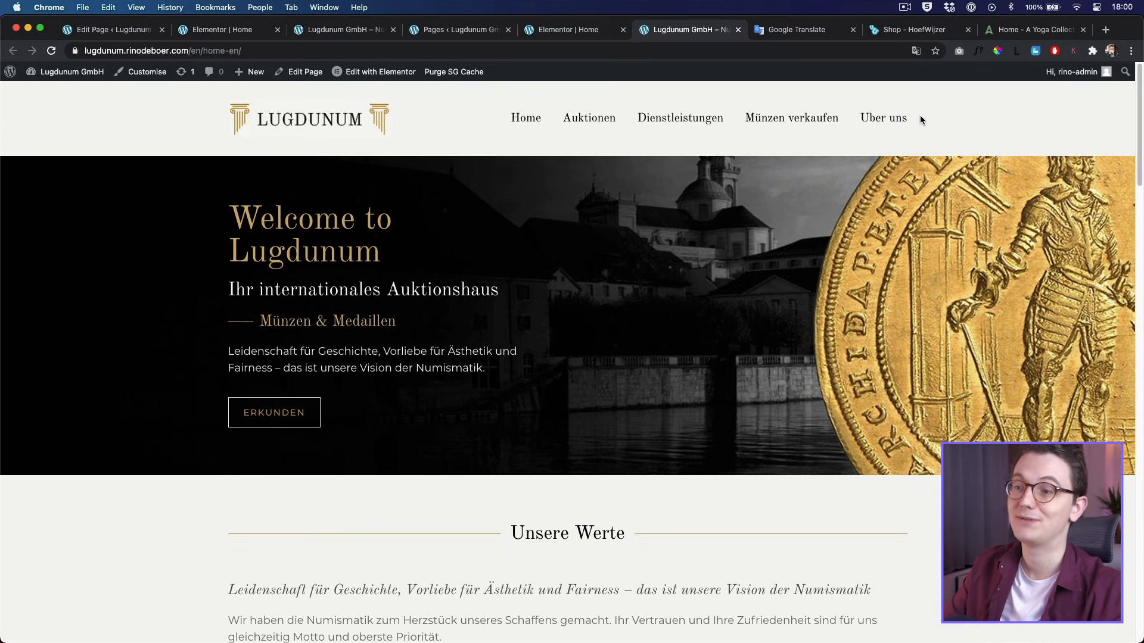
Step: Create an English translation of the Header v1 theme template, title it "Header v1 EN" and publish it
left_click(118, 31)
mouse_move(53, 275)
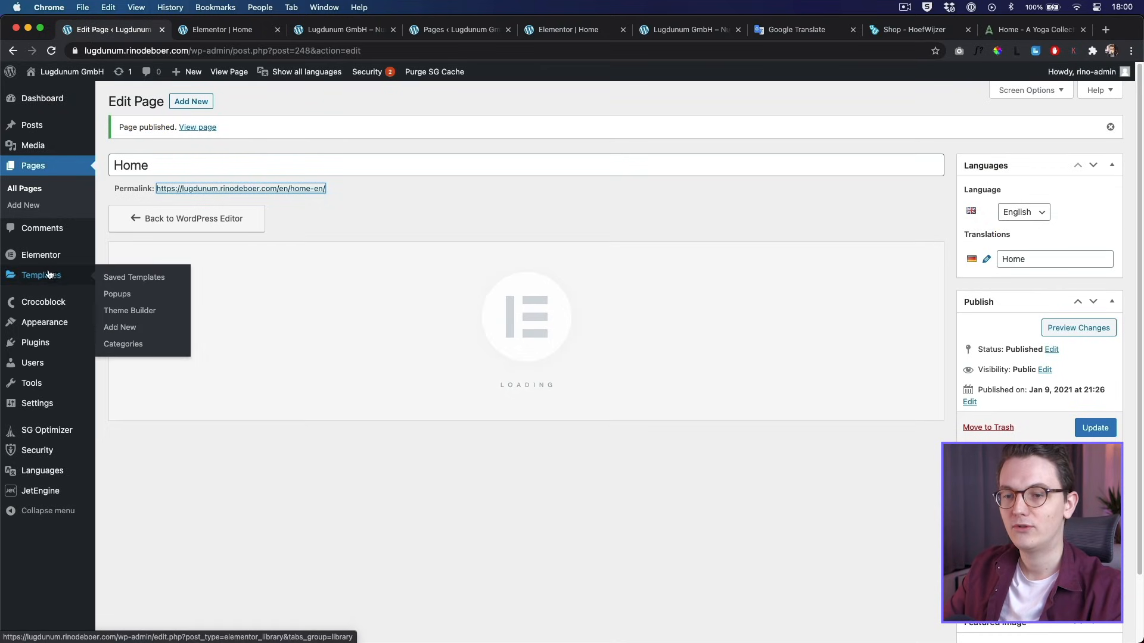
left_click(128, 312)
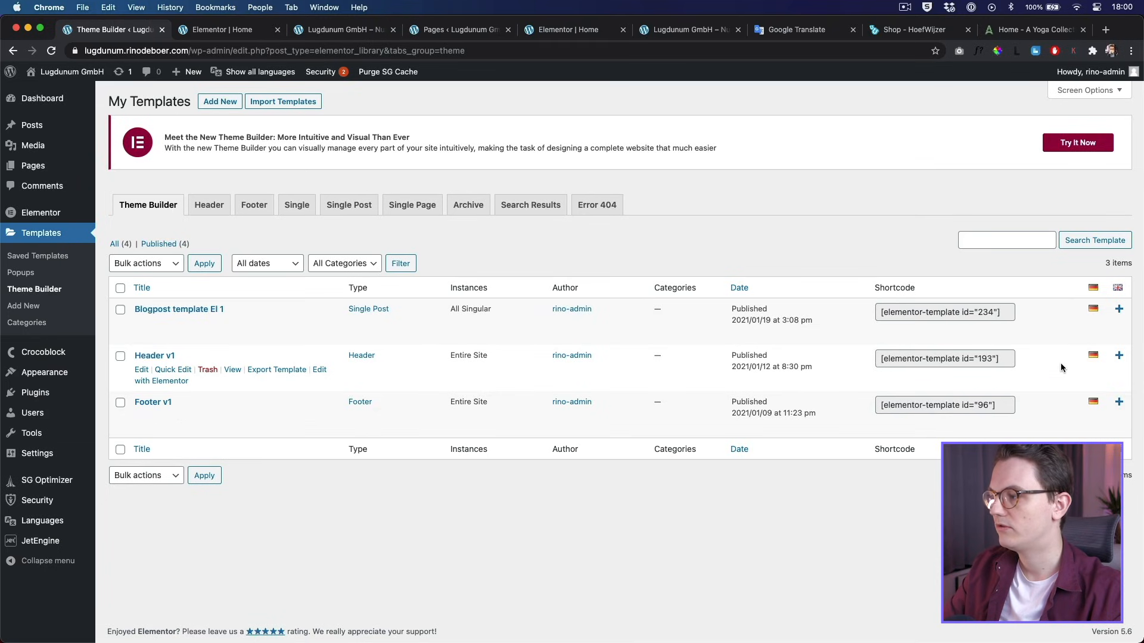
left_click(1119, 356)
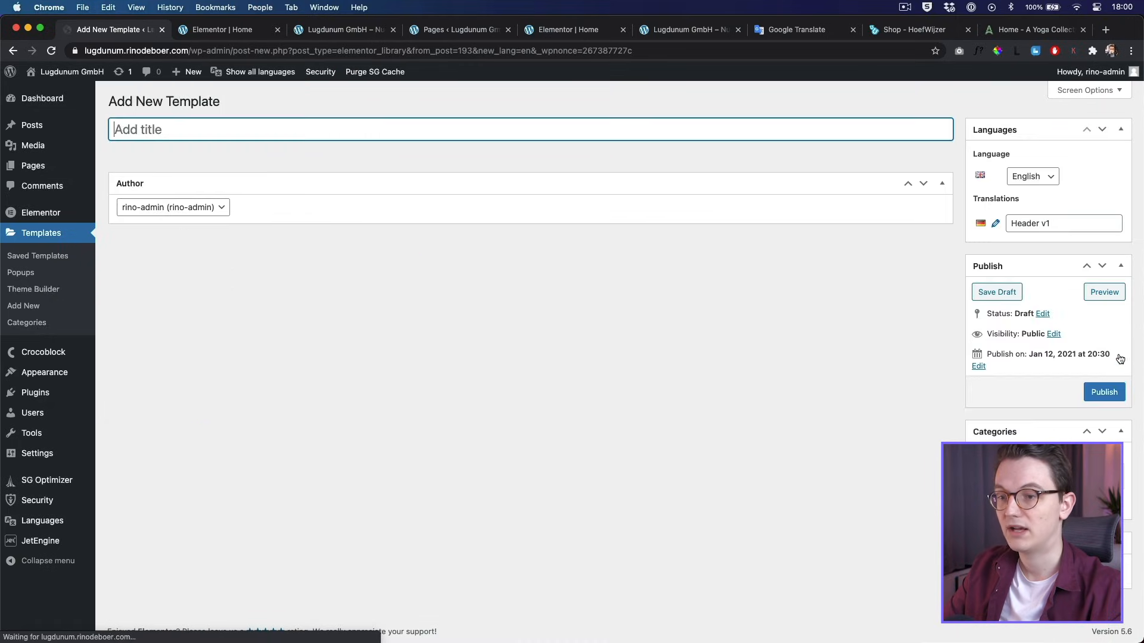
type("Header v")
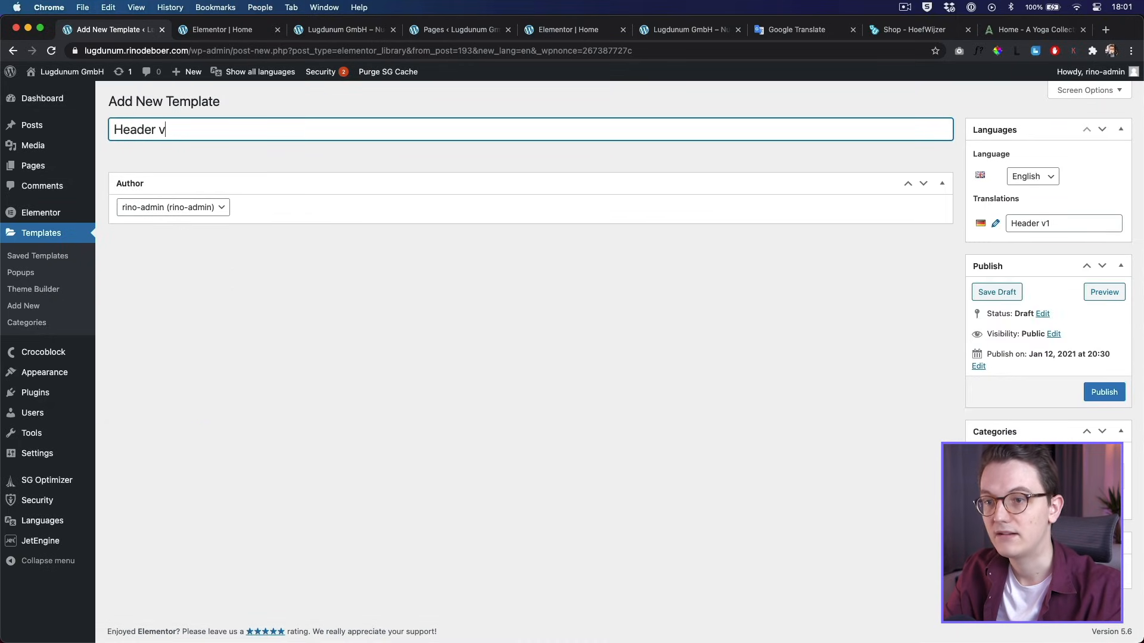
type("1 EN")
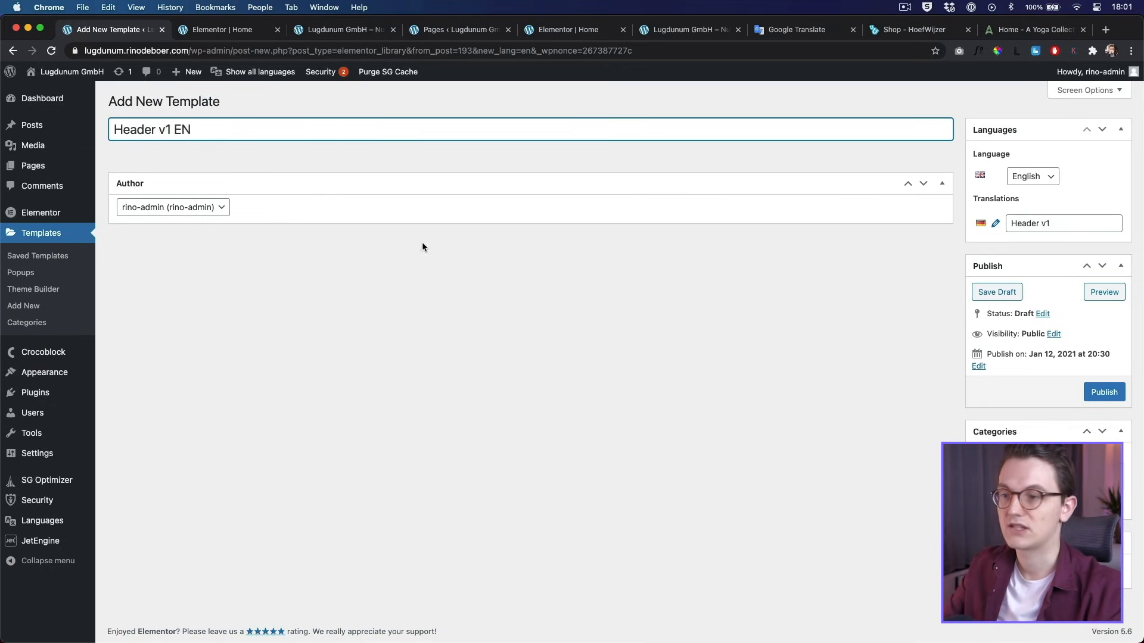
left_click(1105, 393)
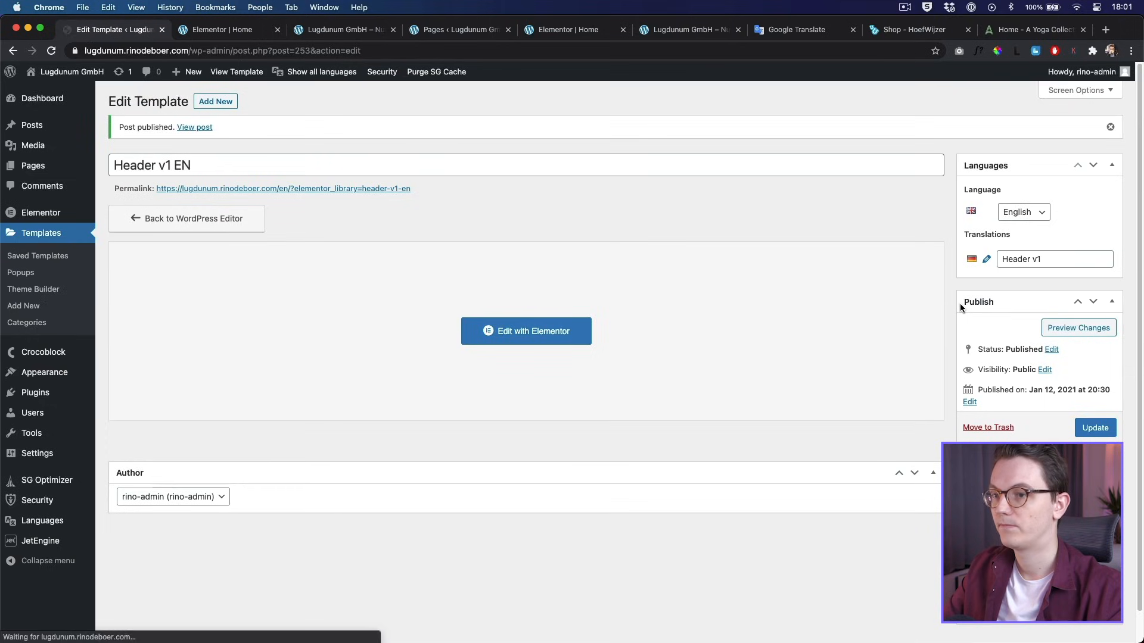
Step: Open Header v1 EN in Elementor and add a column after the navigation menu, narrowed to about 7.4% width
left_click(524, 331)
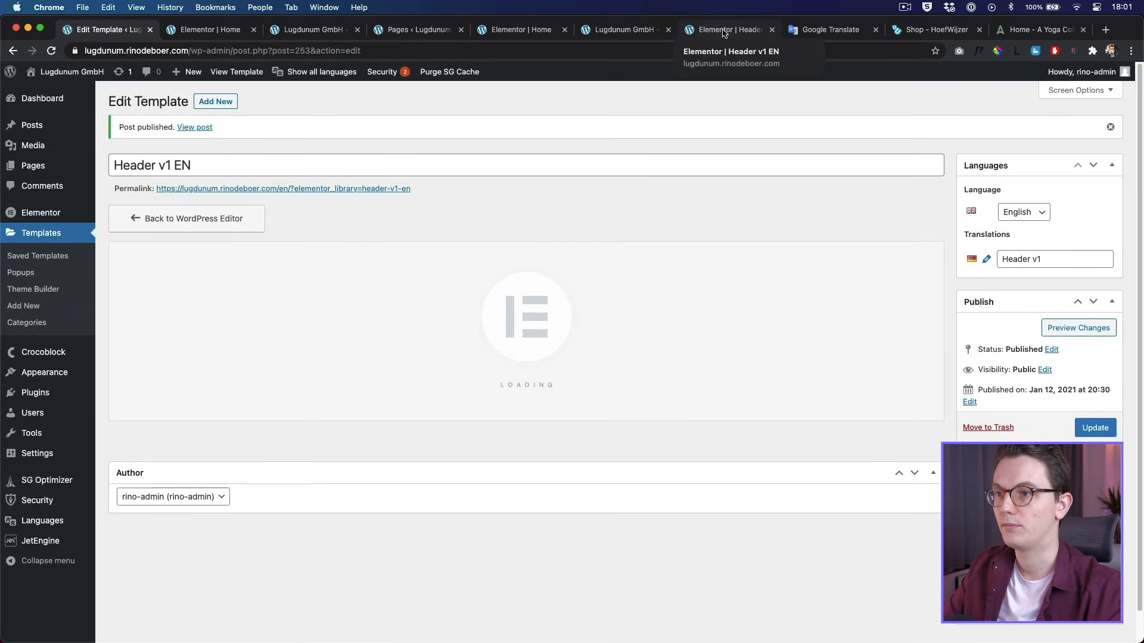
left_click(724, 31)
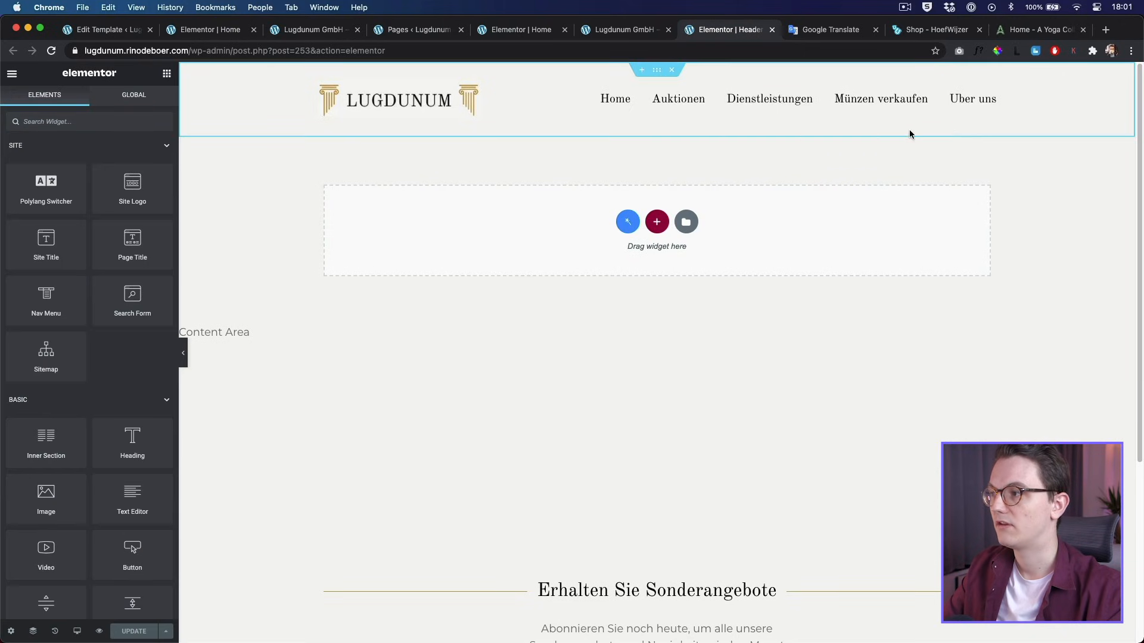
left_click(989, 90)
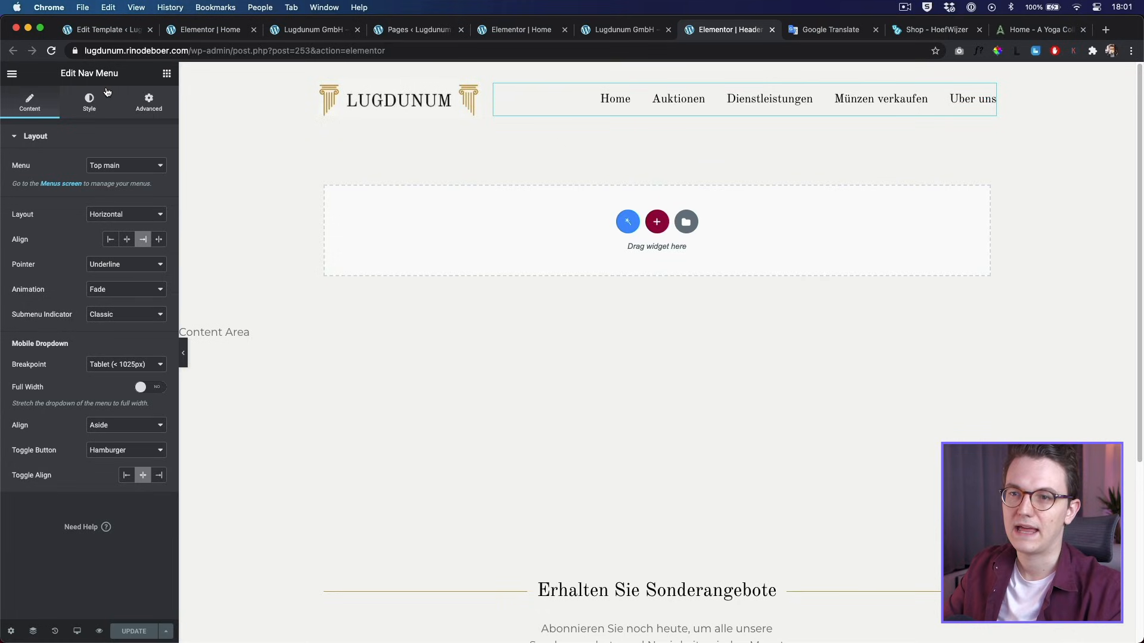
left_click(167, 73)
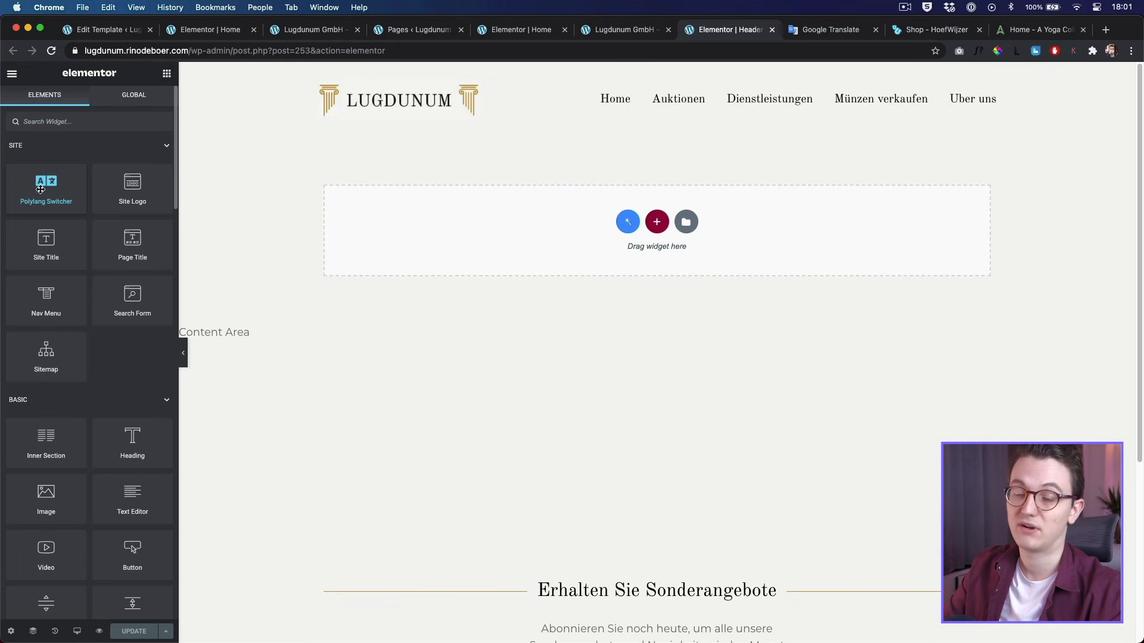
right_click(508, 95)
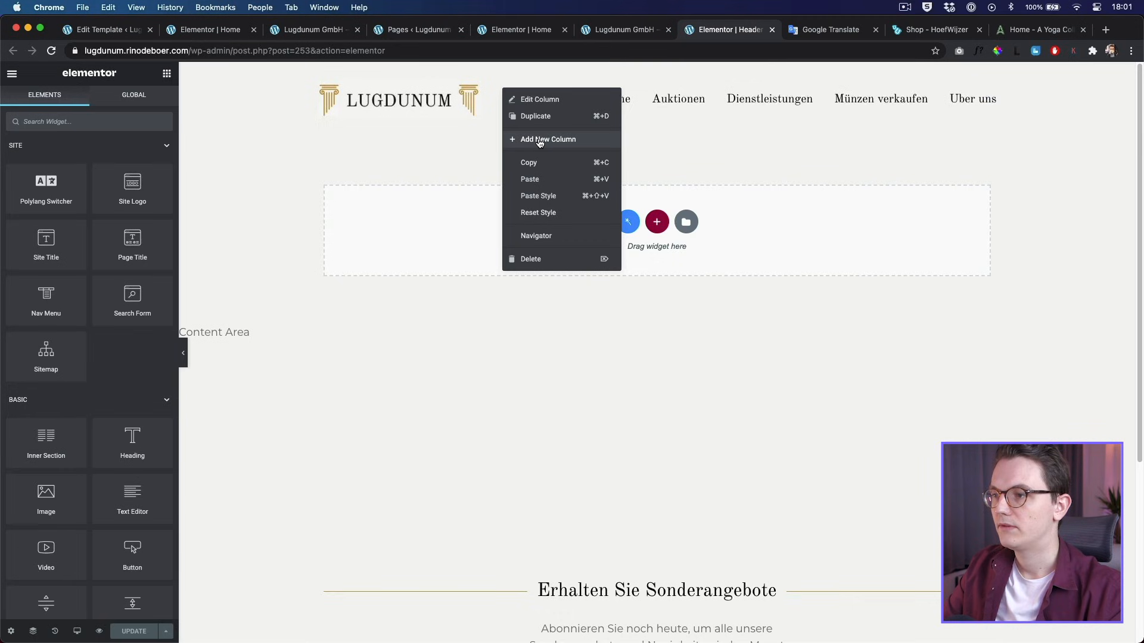
left_click(613, 138)
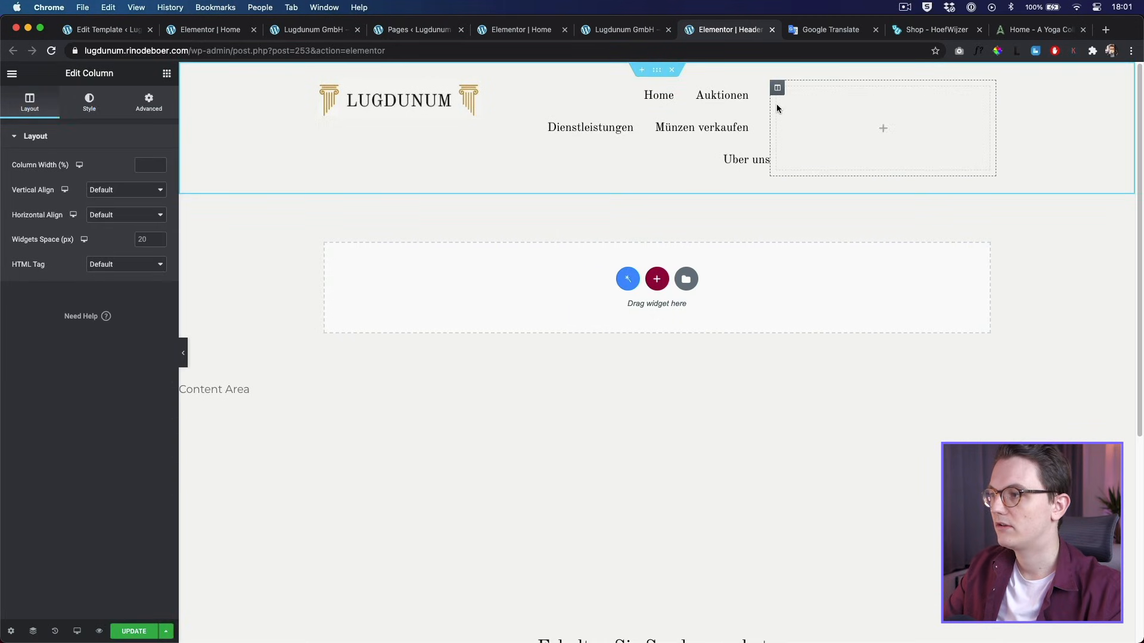
left_click_drag(777, 109, 935, 105)
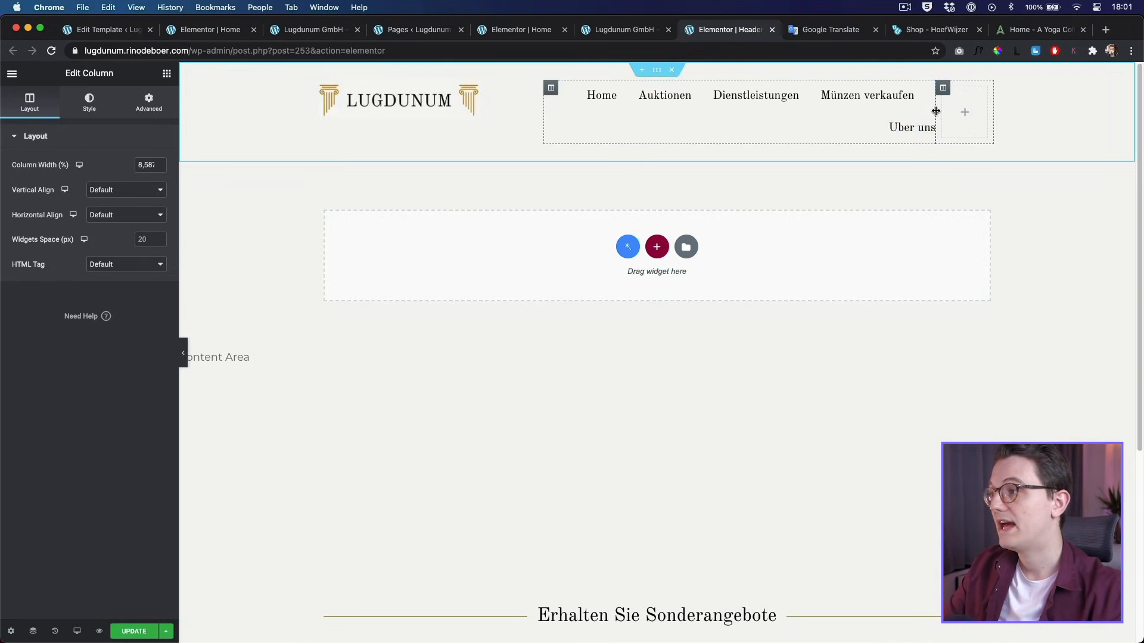
left_click_drag(936, 111, 946, 112)
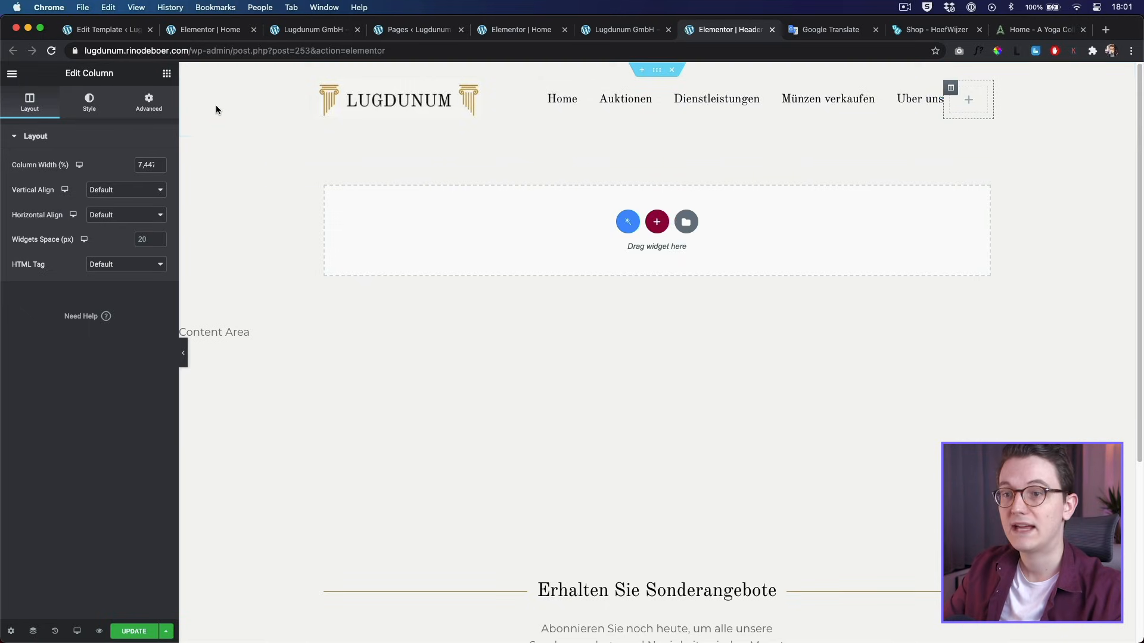
Step: Add a Polylang Switcher to the new header column, showing only country flags without language names or codes, aligned right
left_click(168, 75)
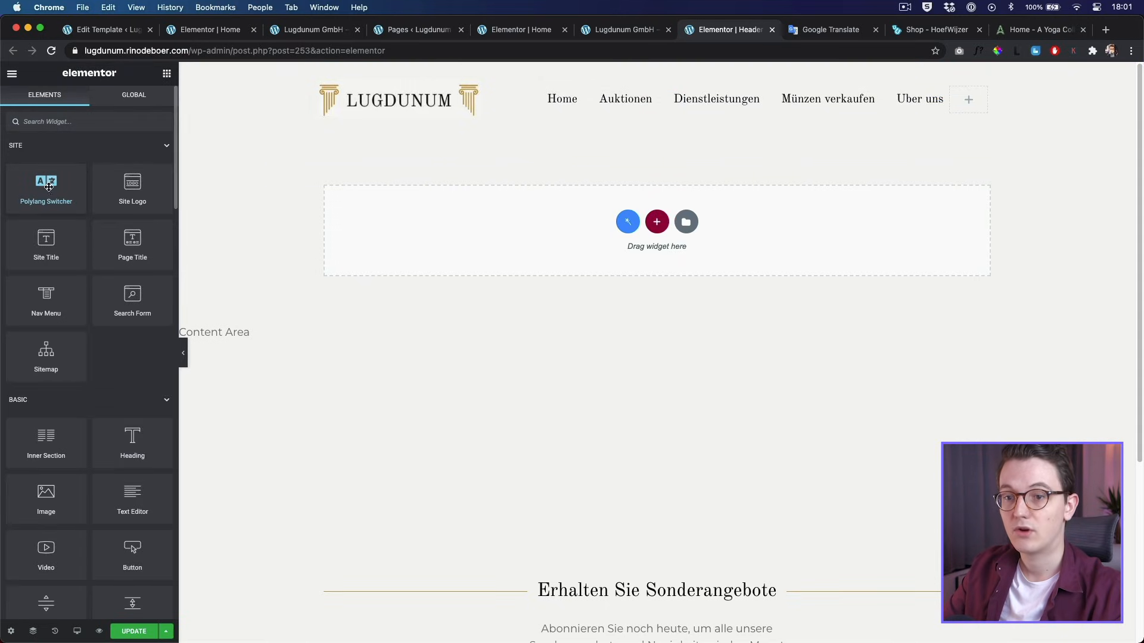
left_click_drag(46, 194, 992, 100)
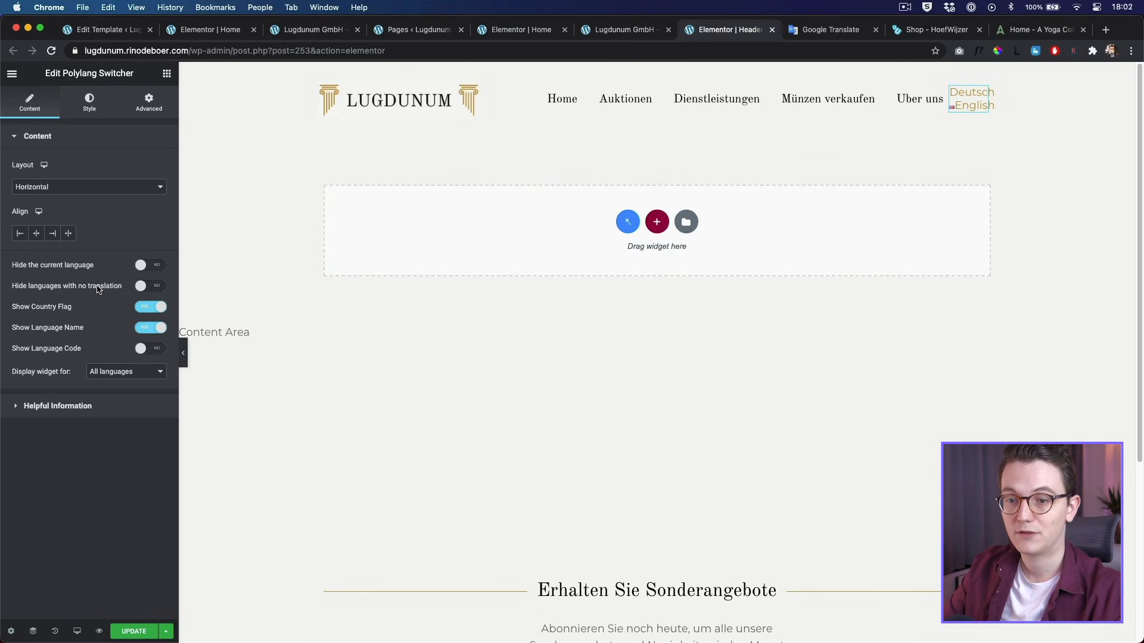
left_click(148, 329)
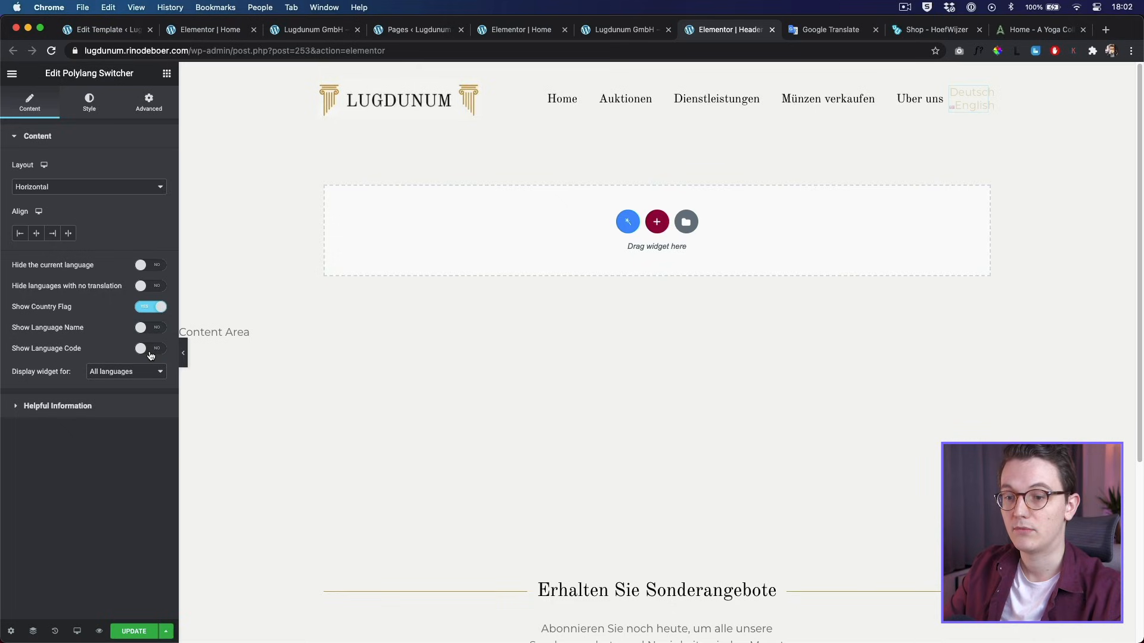
left_click(153, 355)
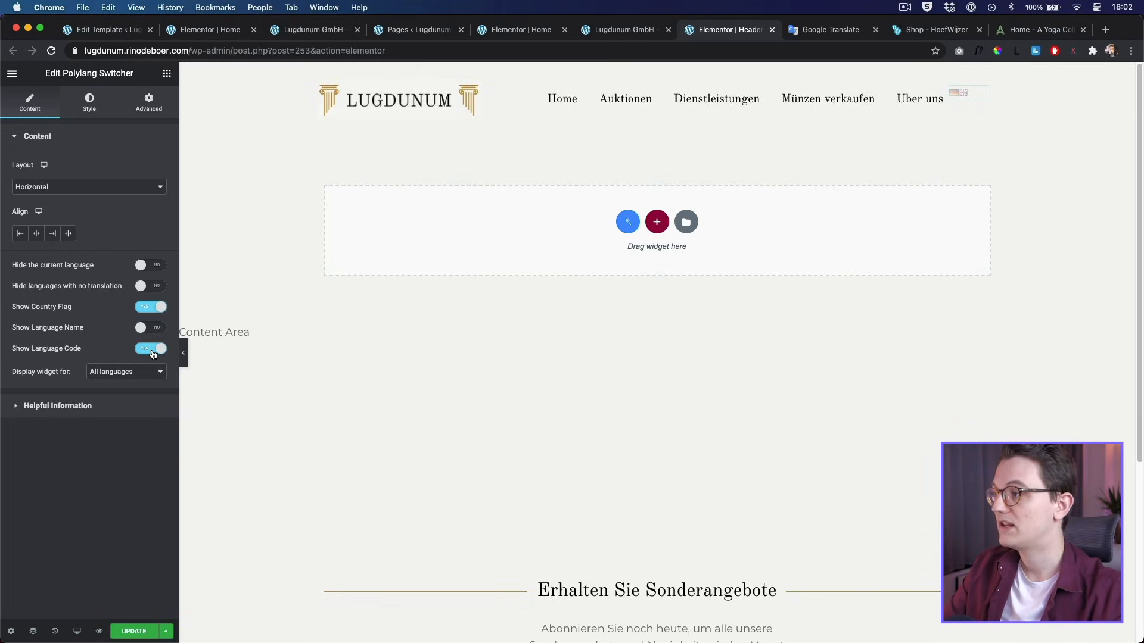
left_click(153, 355)
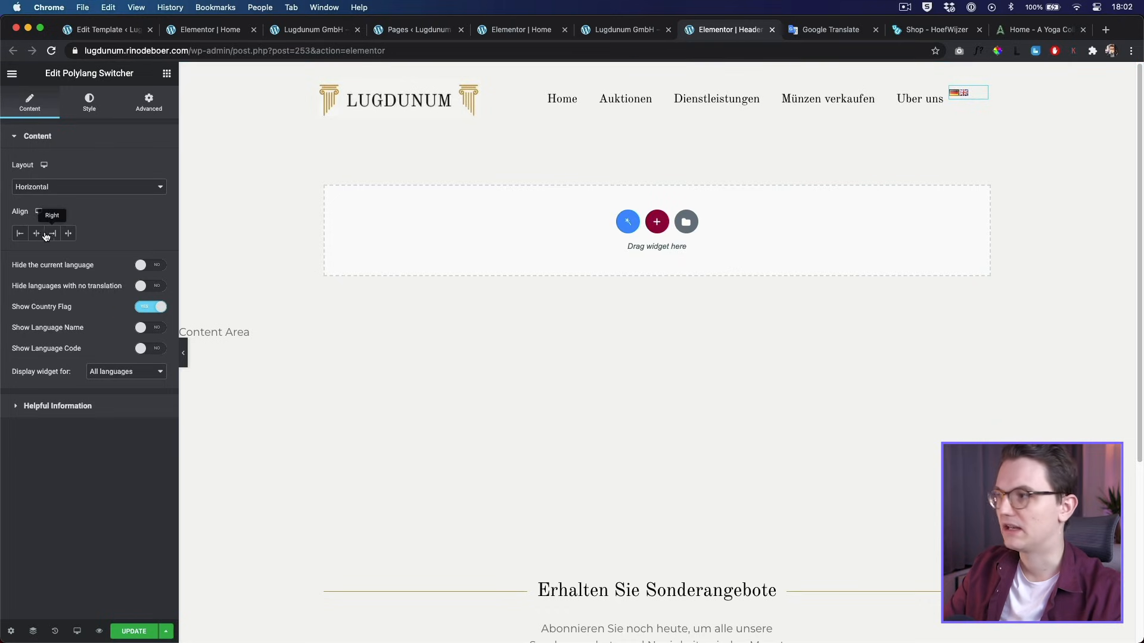
left_click(48, 236)
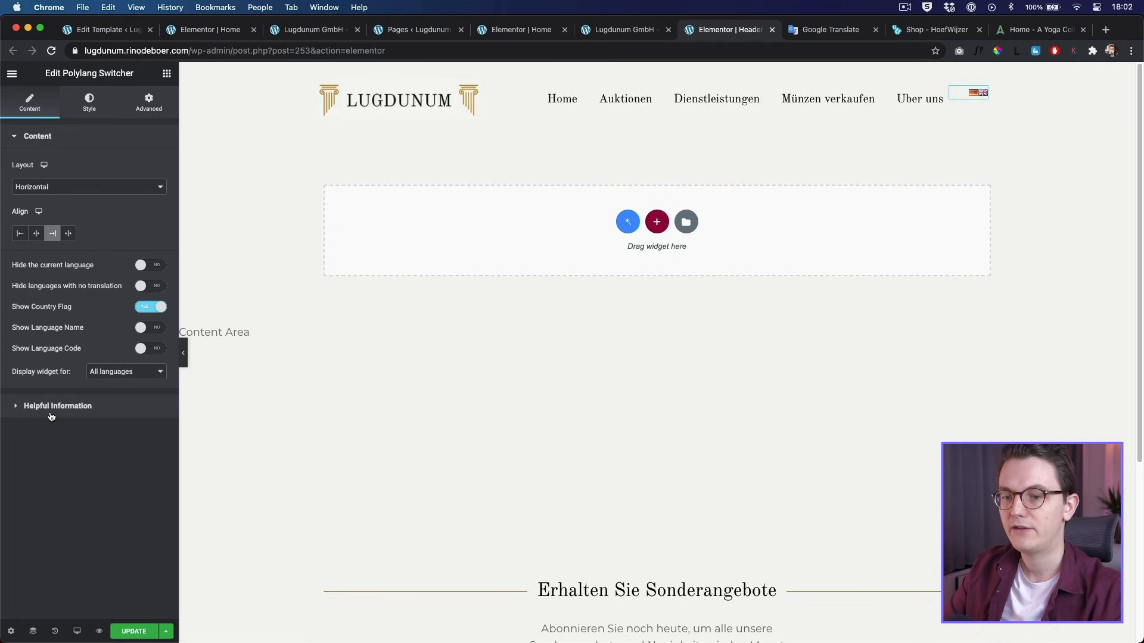
Step: Style the language switcher's main menu with a vertical padding of 12 and a space between flags of 10
left_click(89, 102)
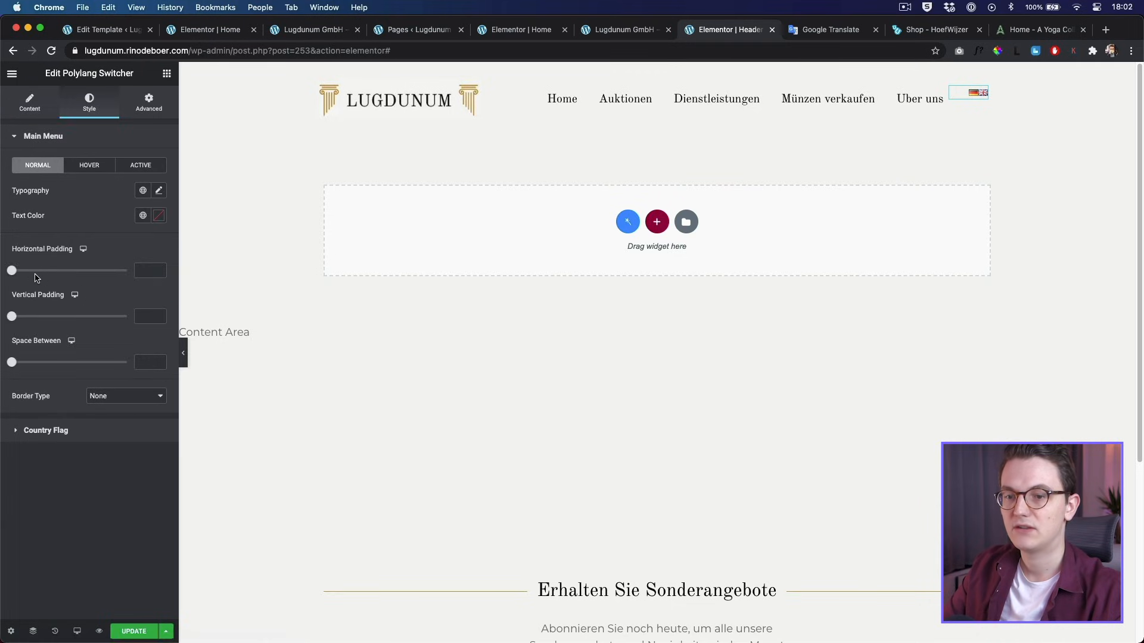
left_click_drag(14, 319, 39, 318)
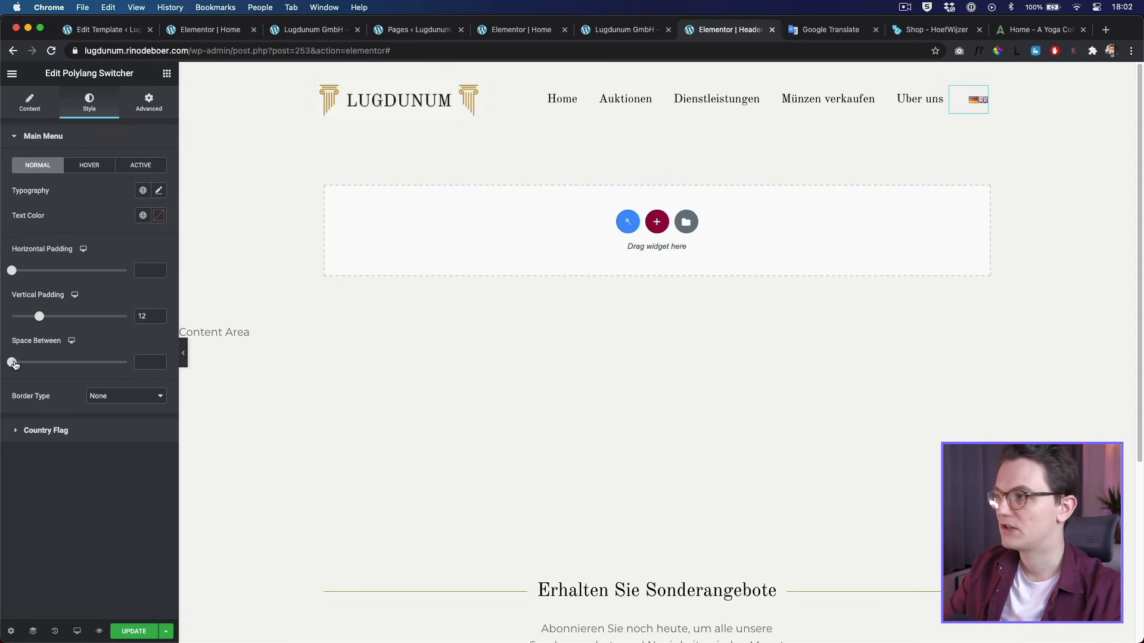
left_click_drag(15, 365, 26, 363)
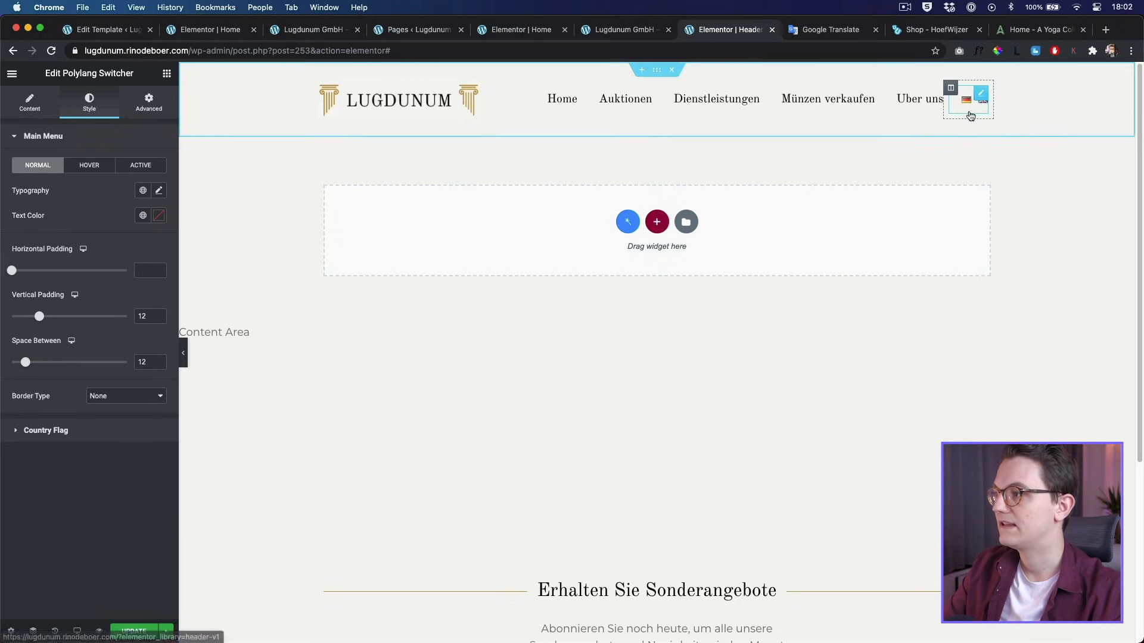
left_click(62, 433)
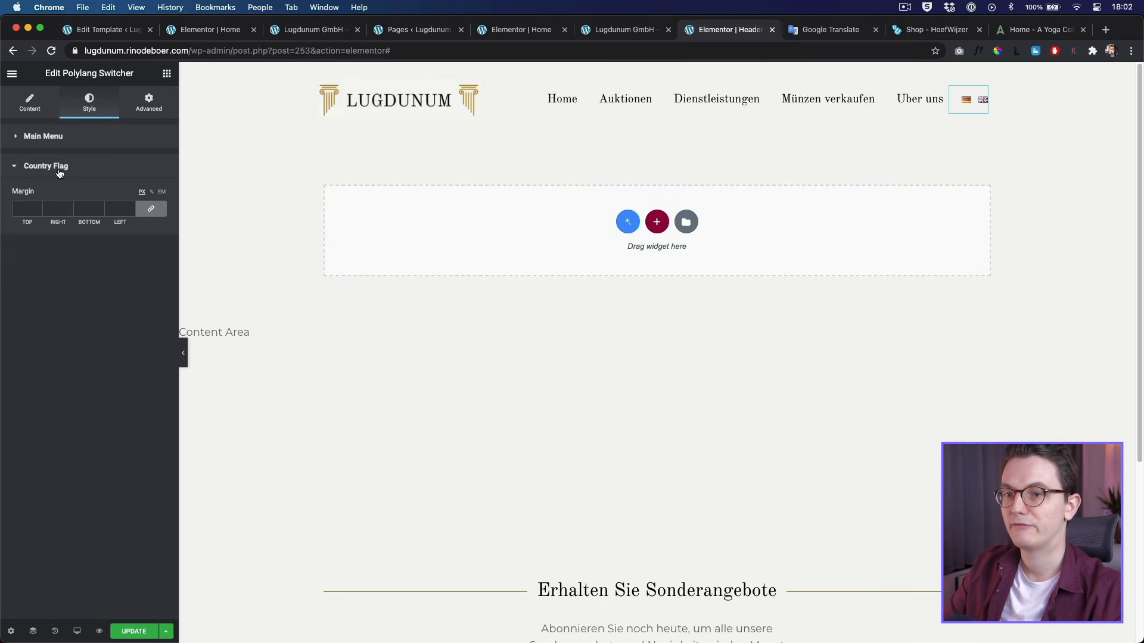
left_click(63, 139)
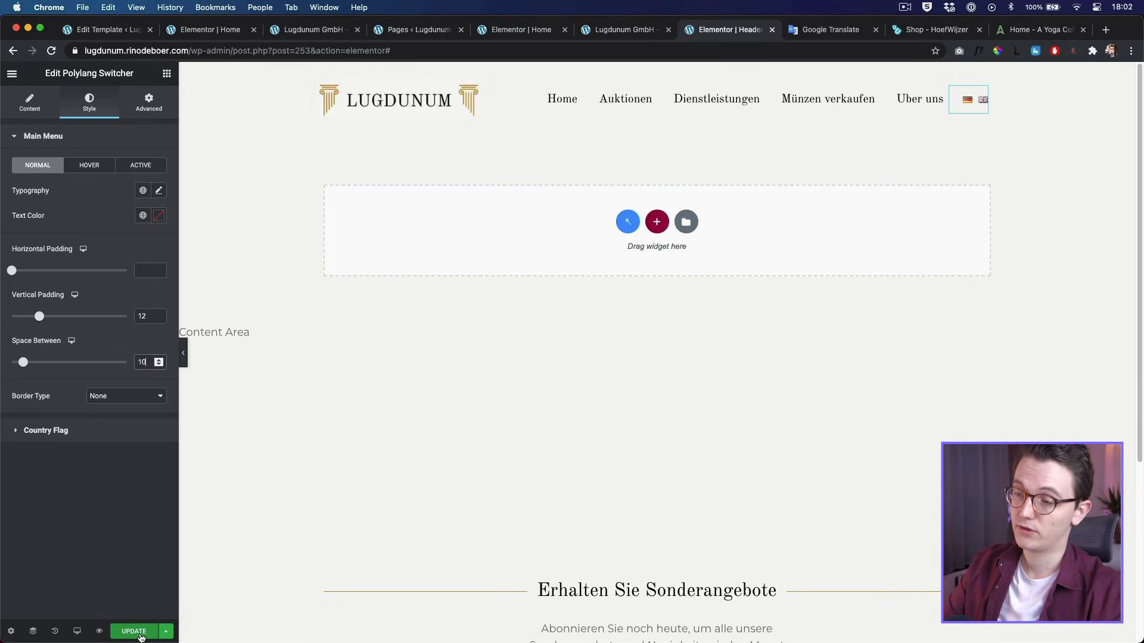
Step: Save the English header, check its language switcher on the English home page and switch the site to German
left_click(141, 637)
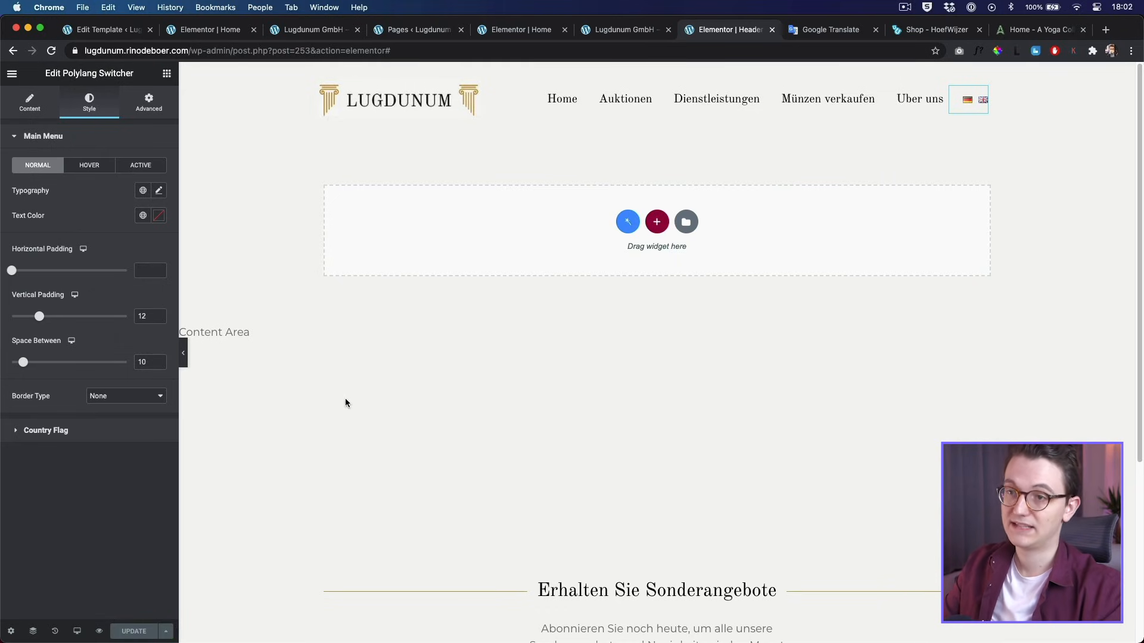
left_click(625, 30)
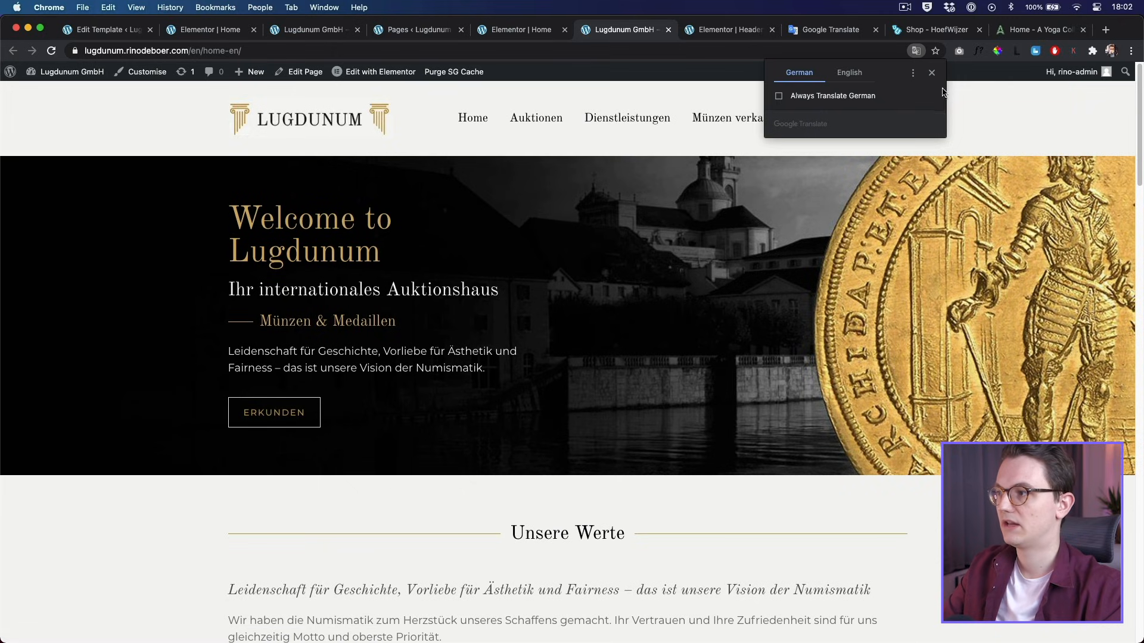
left_click(932, 72)
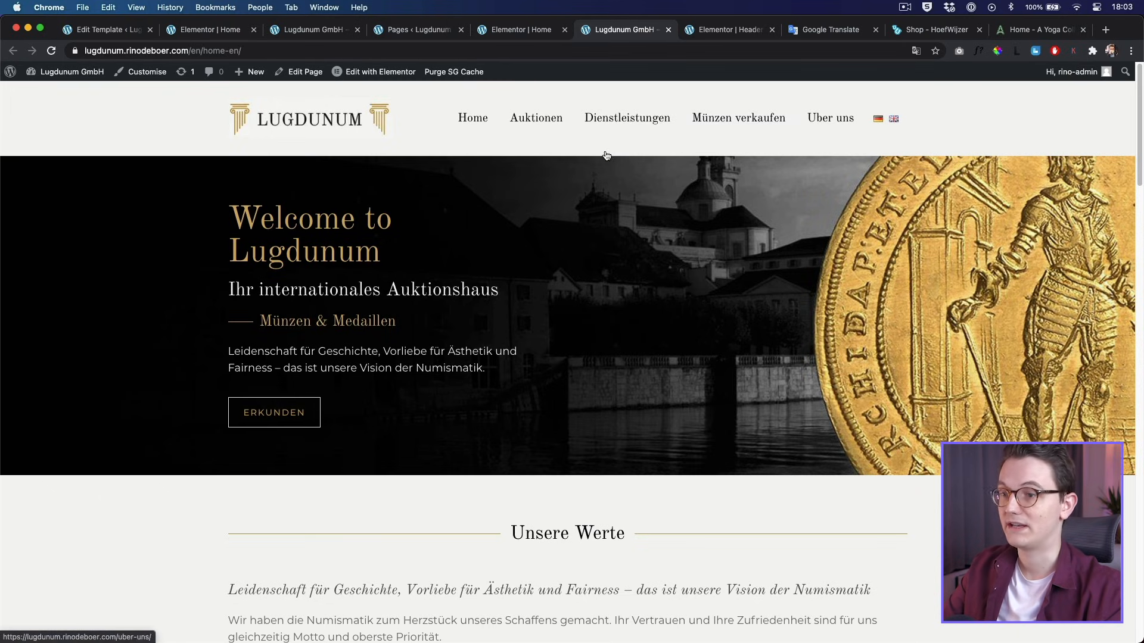
left_click_drag(229, 220, 416, 227)
left_click(249, 220)
left_click_drag(249, 220, 402, 222)
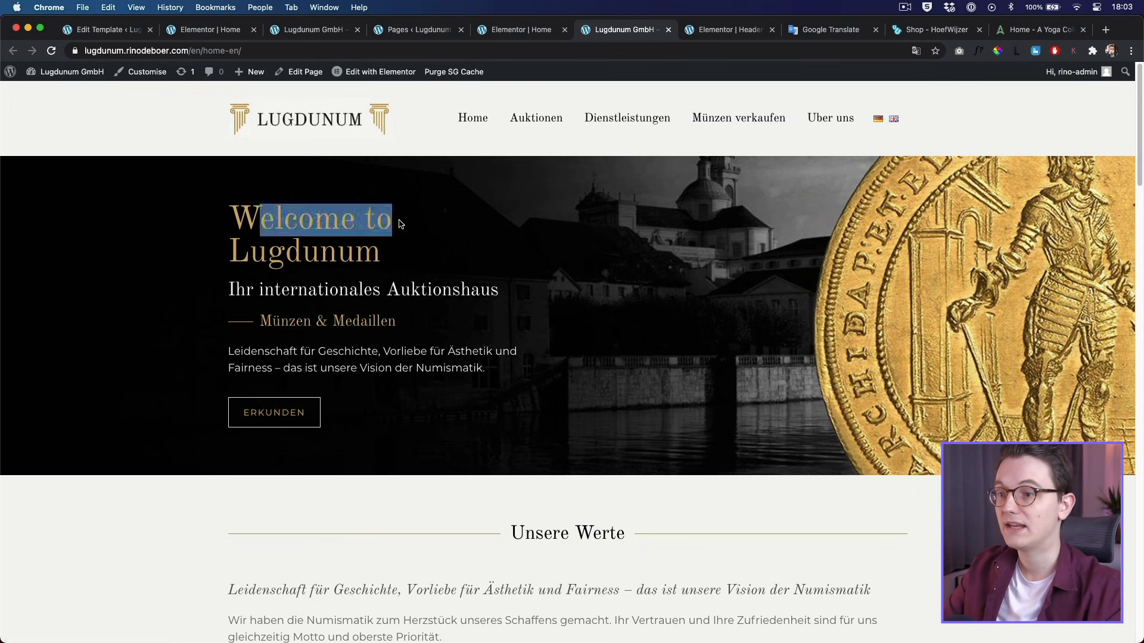
left_click(403, 222)
left_click(878, 122)
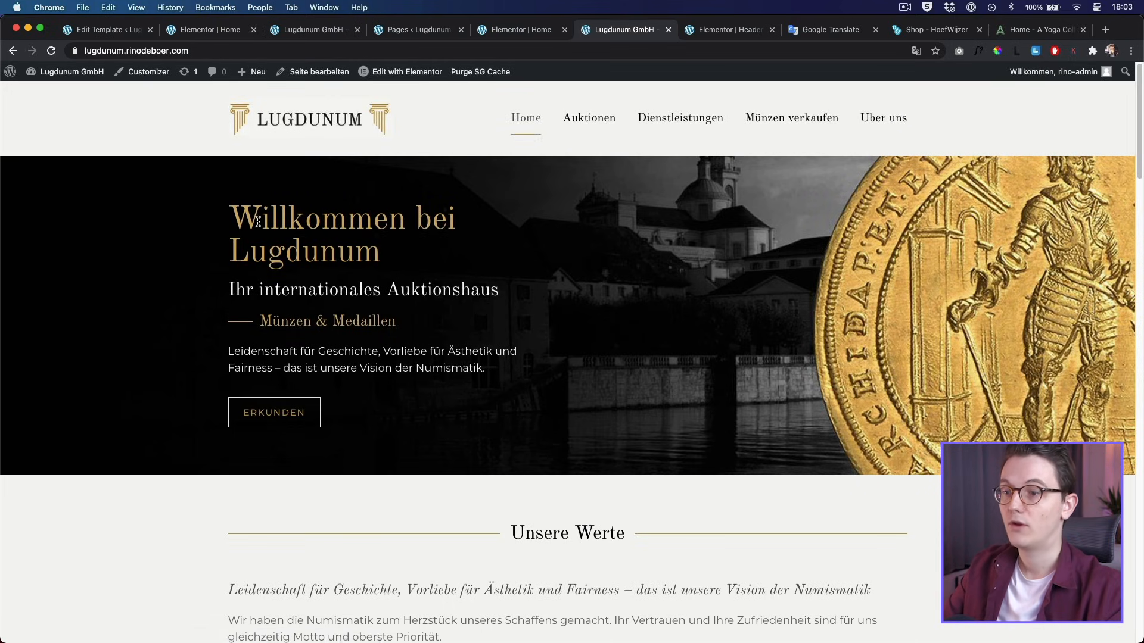
left_click_drag(230, 218, 466, 226)
left_click(467, 226)
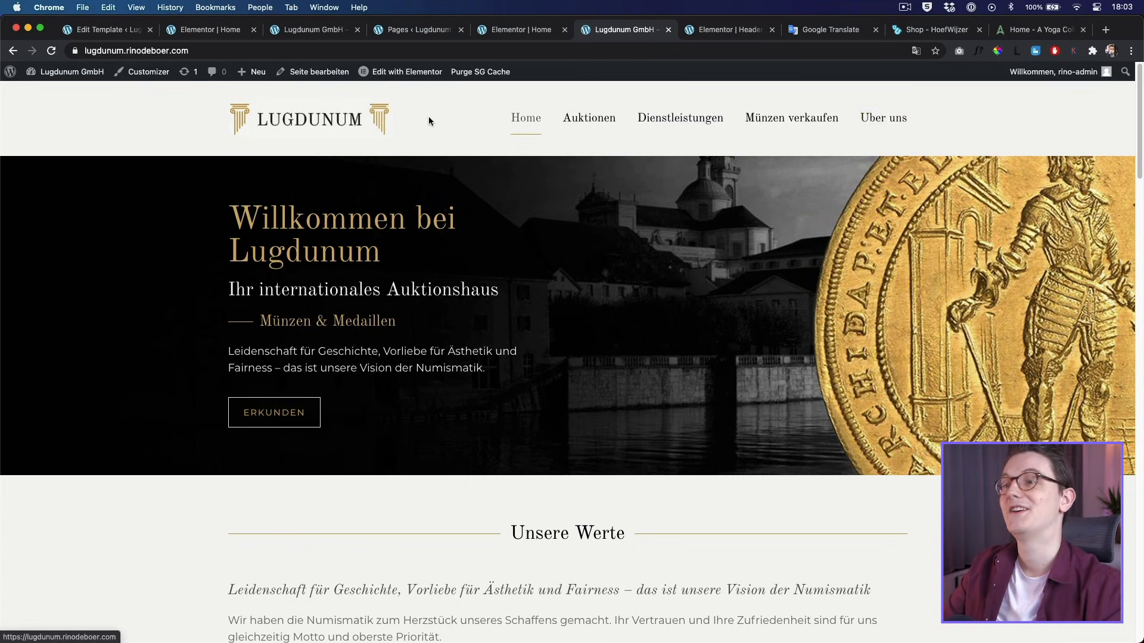
Step: Open the German Header v1 template in Elementor and copy the whole header section from Header v1 EN
mouse_move(400, 72)
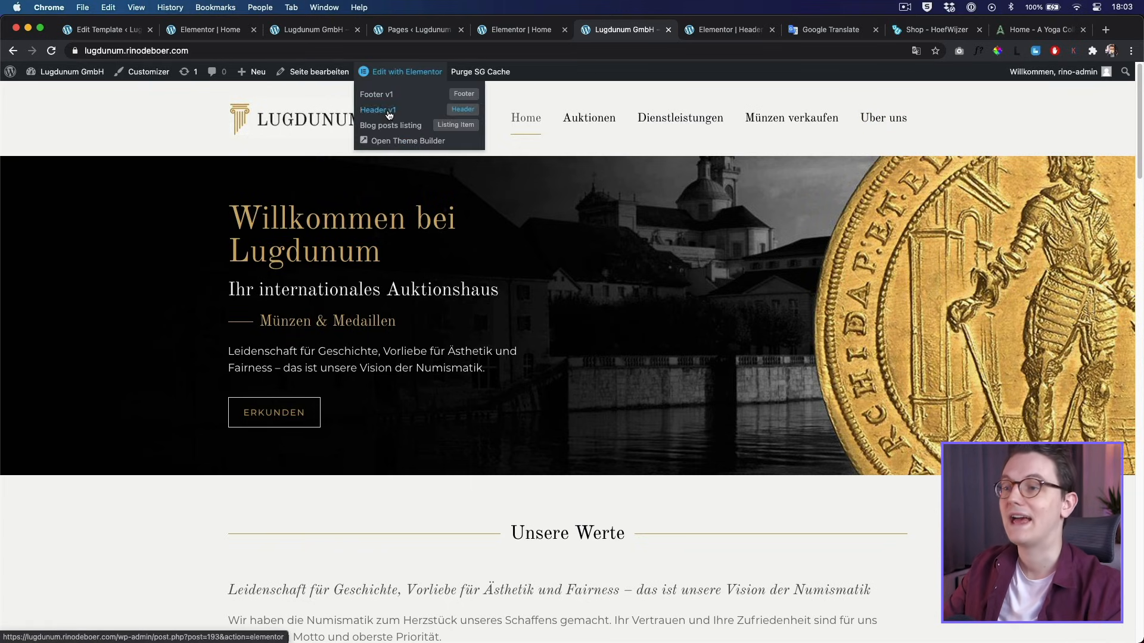
left_click(386, 113)
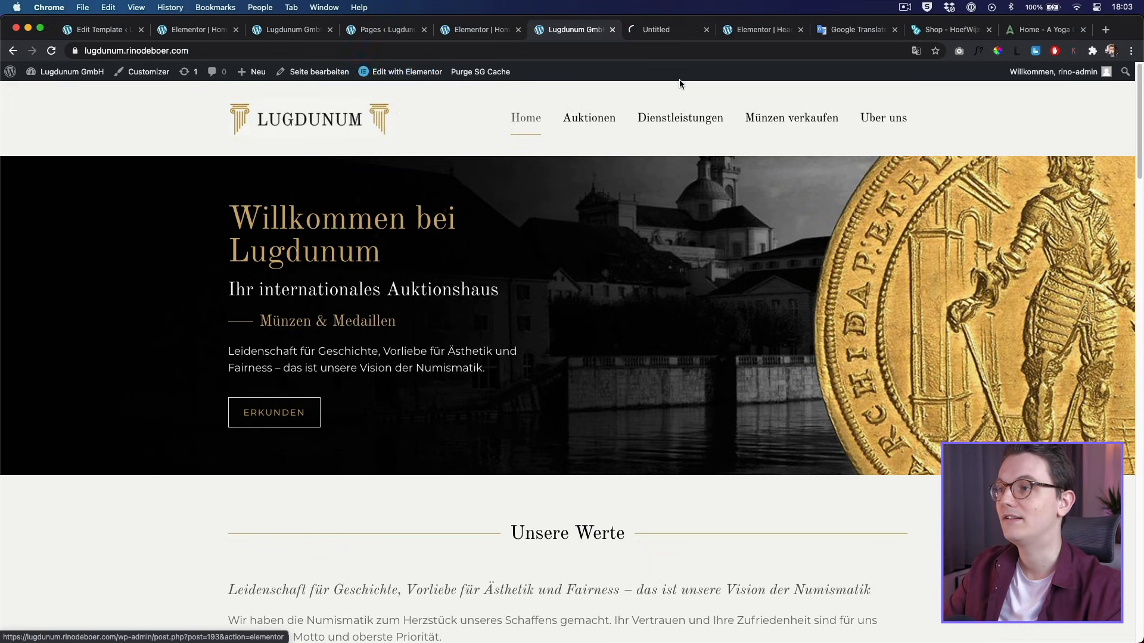
left_click(663, 33)
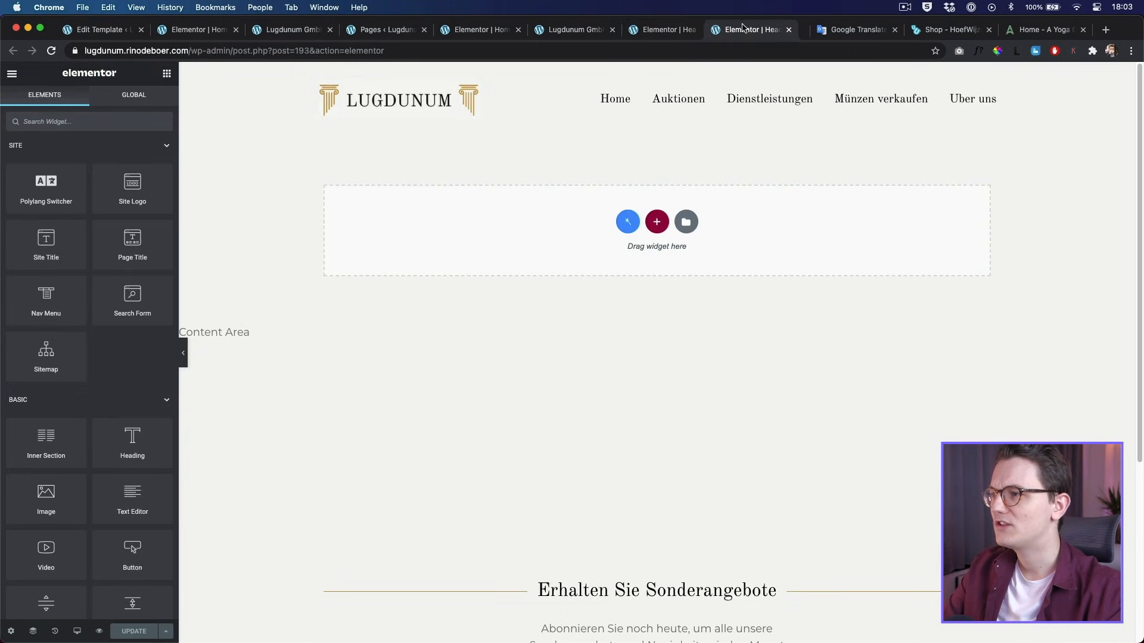
left_click(758, 33)
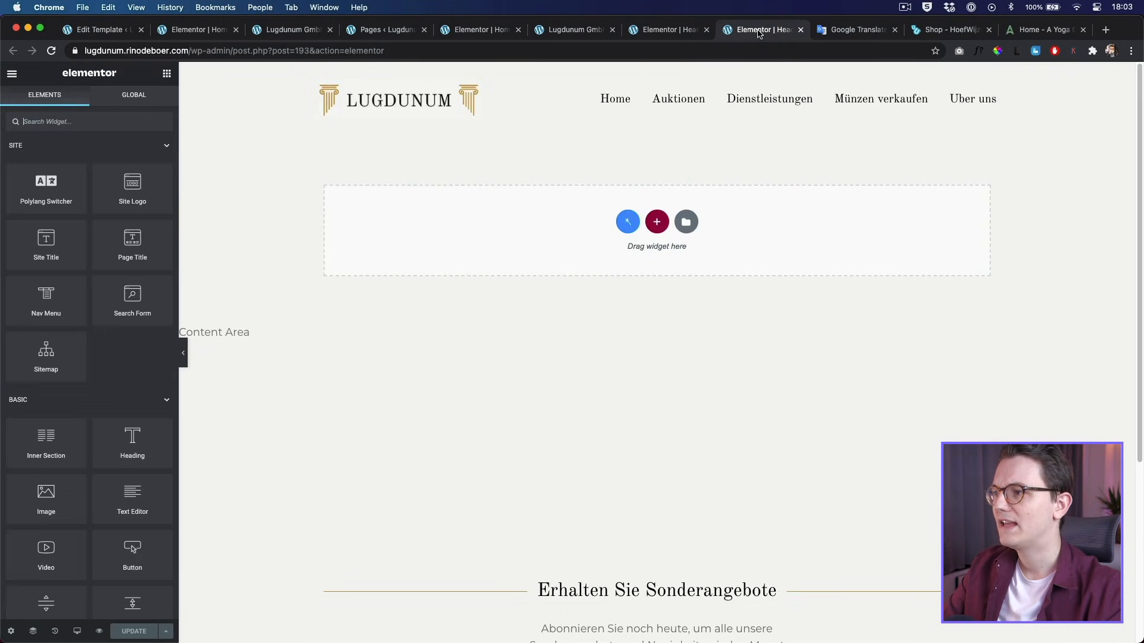
left_click(676, 33)
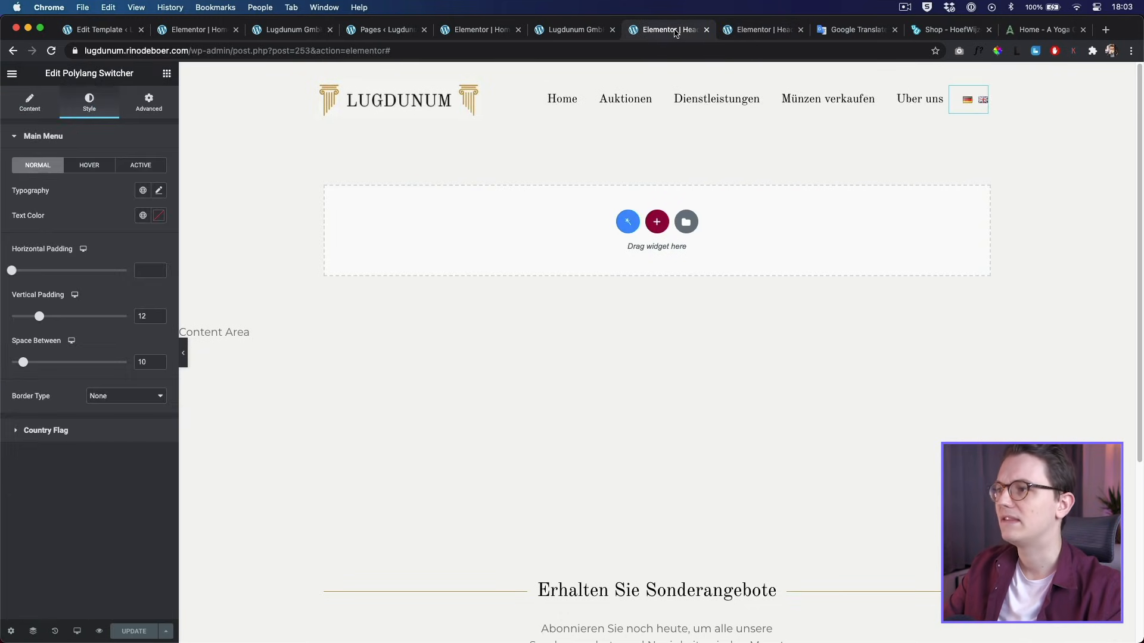
left_click(751, 35)
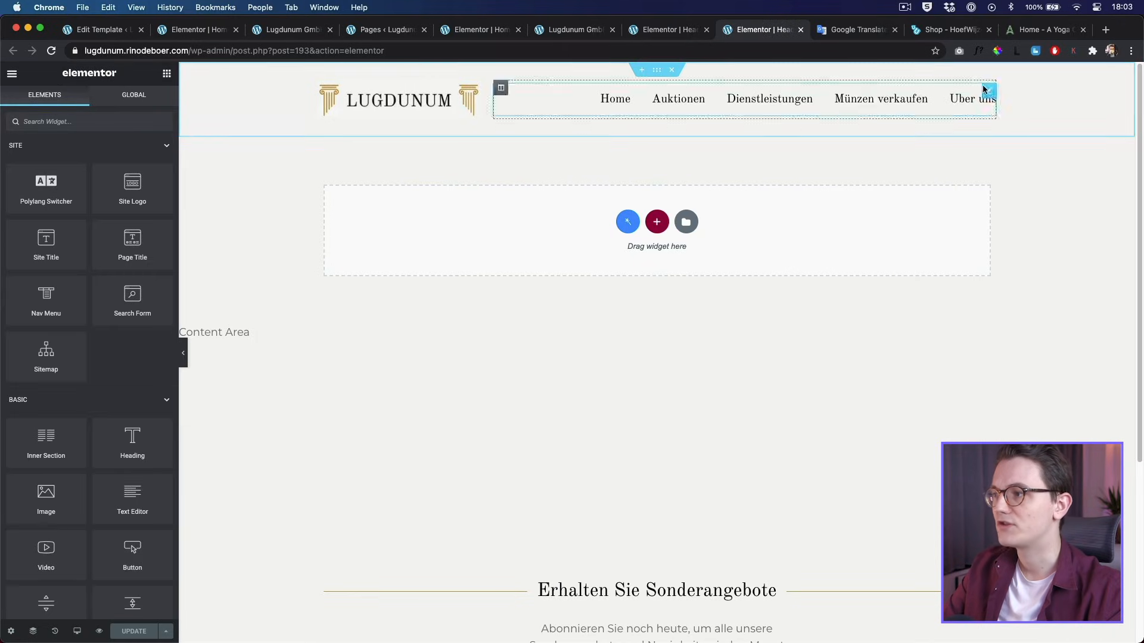
left_click(674, 34)
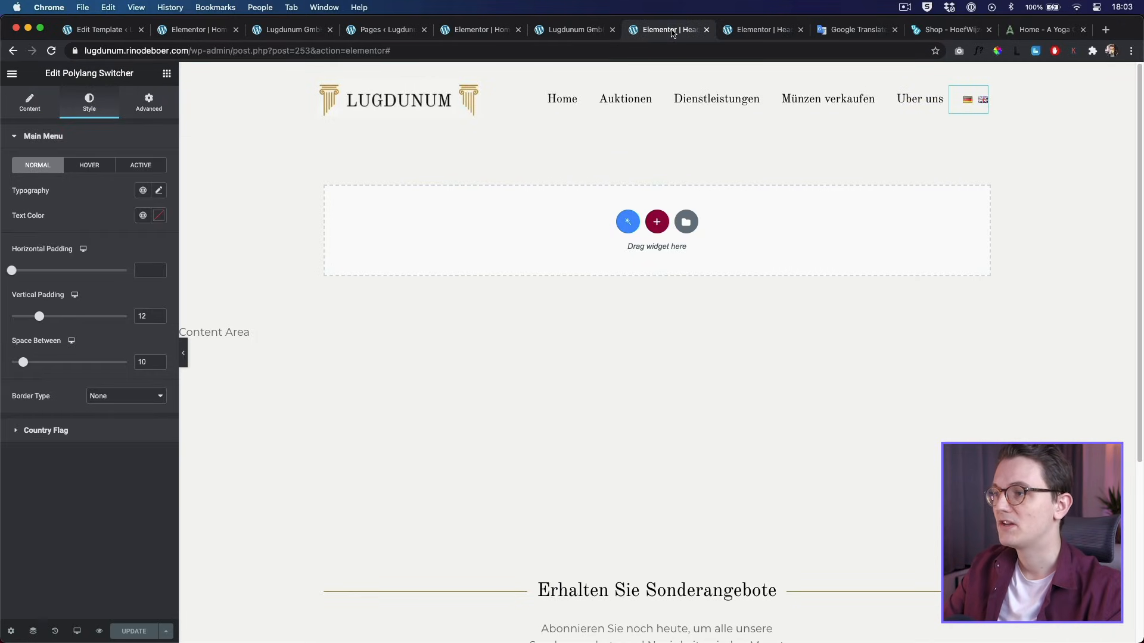
right_click(654, 71)
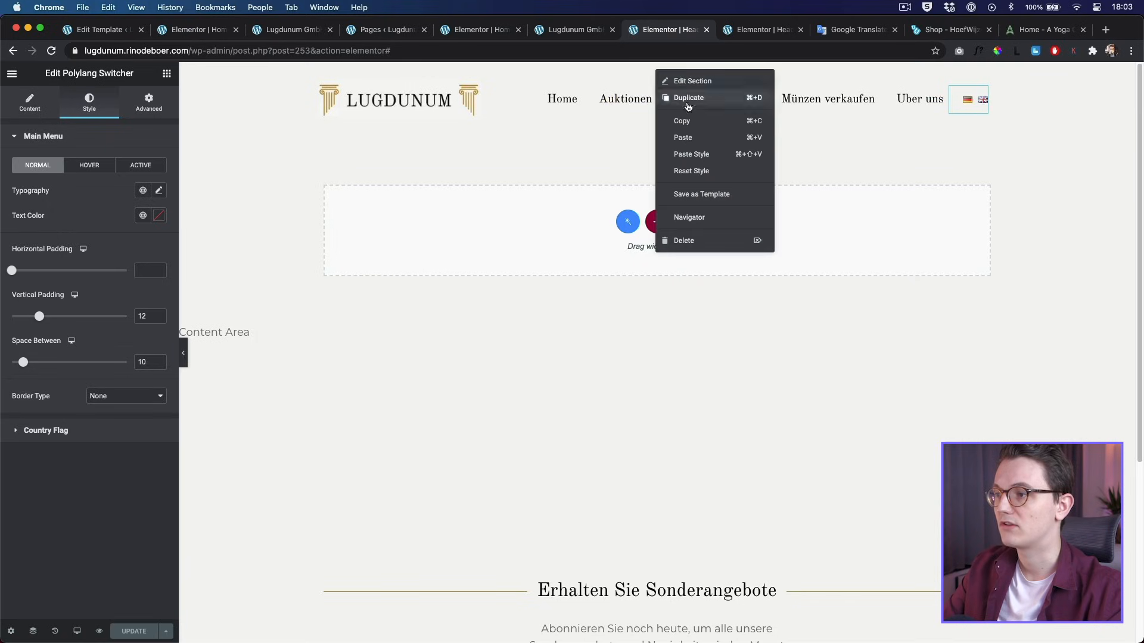
left_click(688, 119)
Step: Paste the copied section into Header v1, delete its original header section and update the template
left_click(748, 34)
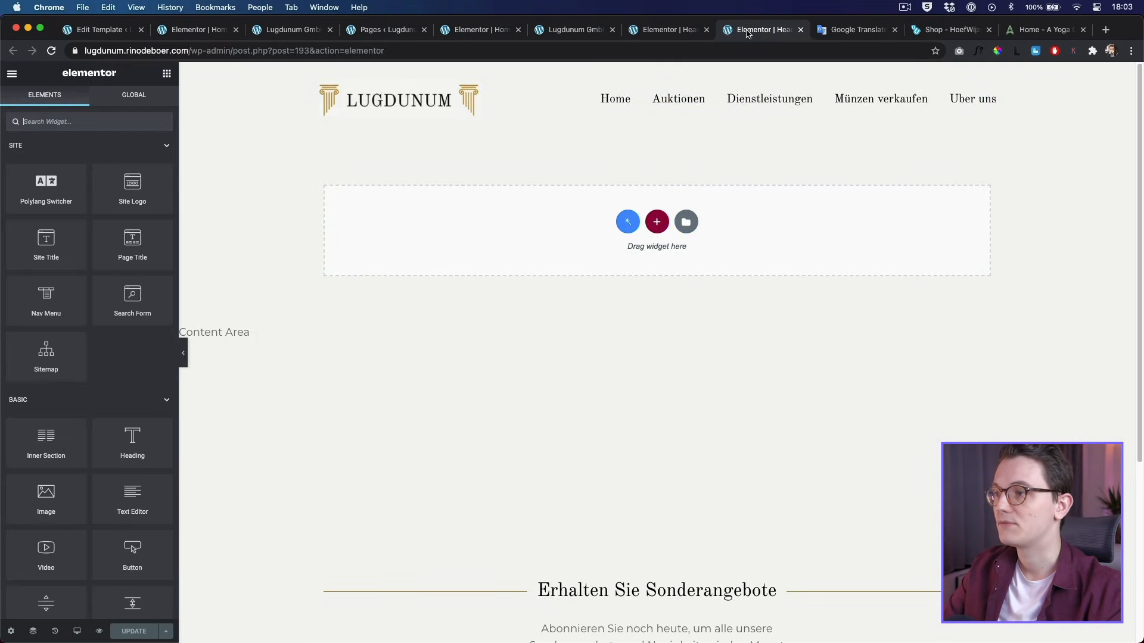
right_click(655, 71)
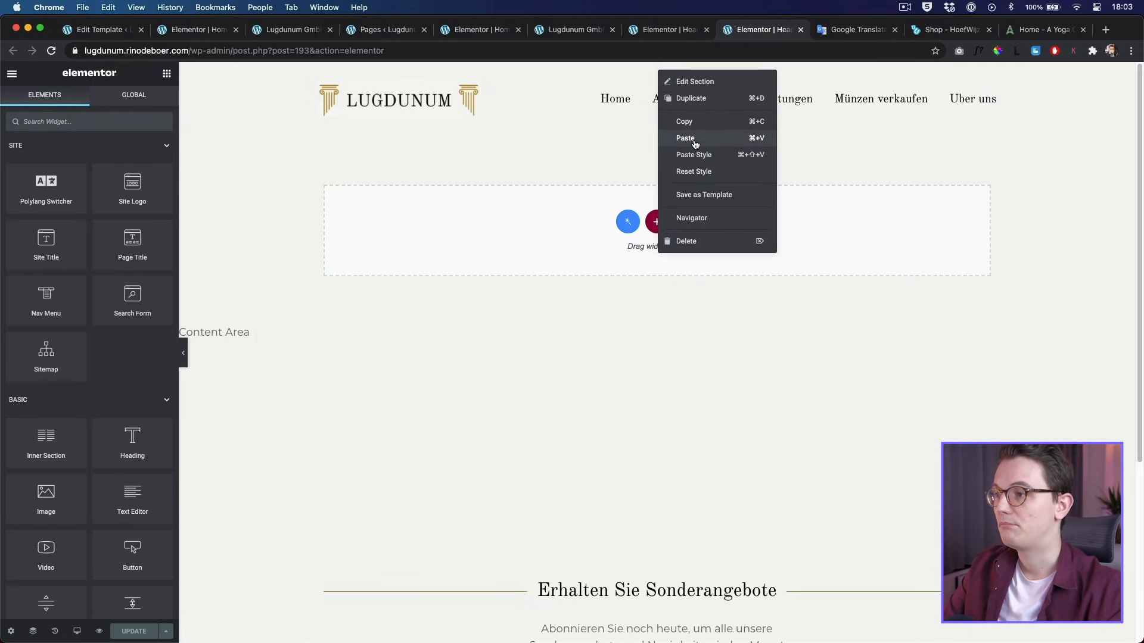
left_click(686, 138)
left_click(672, 69)
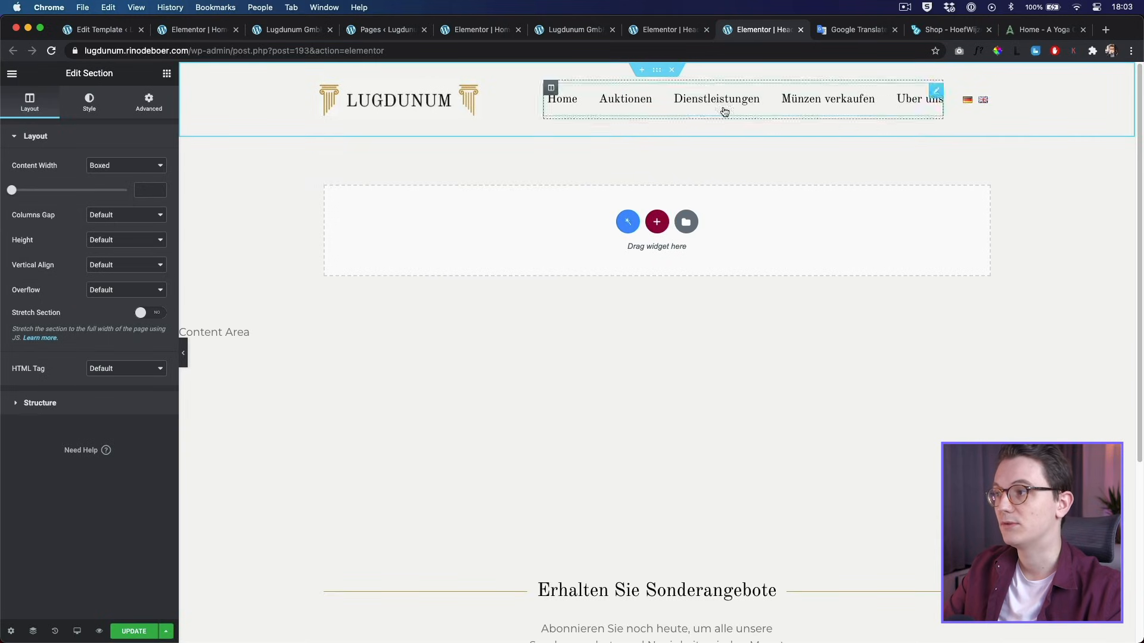
left_click(134, 632)
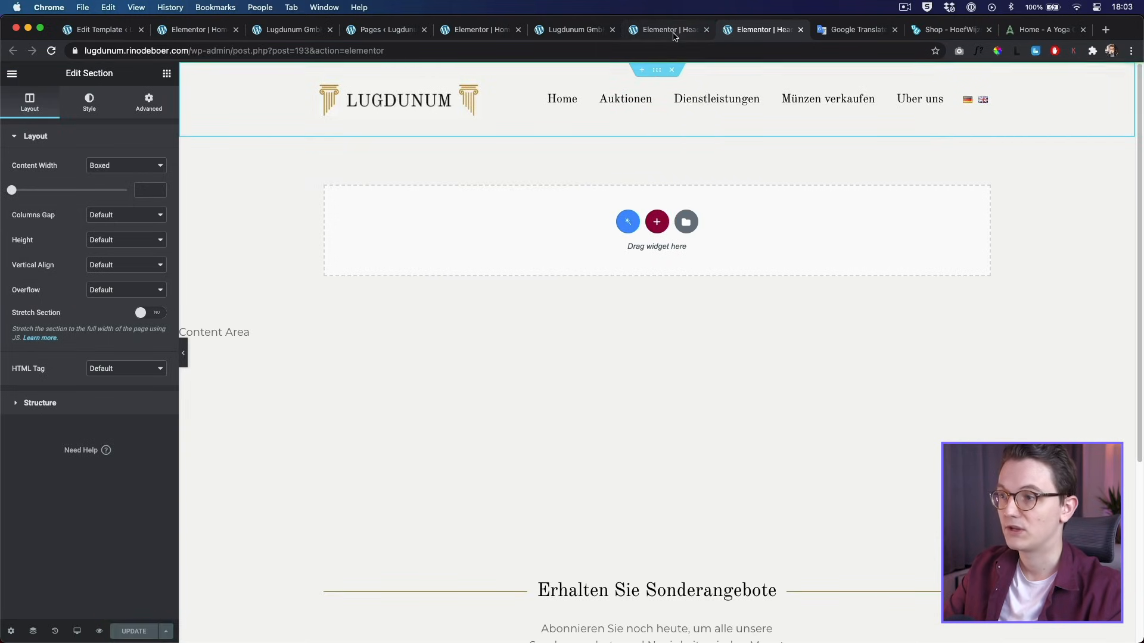
Step: Reload the German home page and test the header's flags by switching between English and German
left_click(573, 29)
key("super+r")
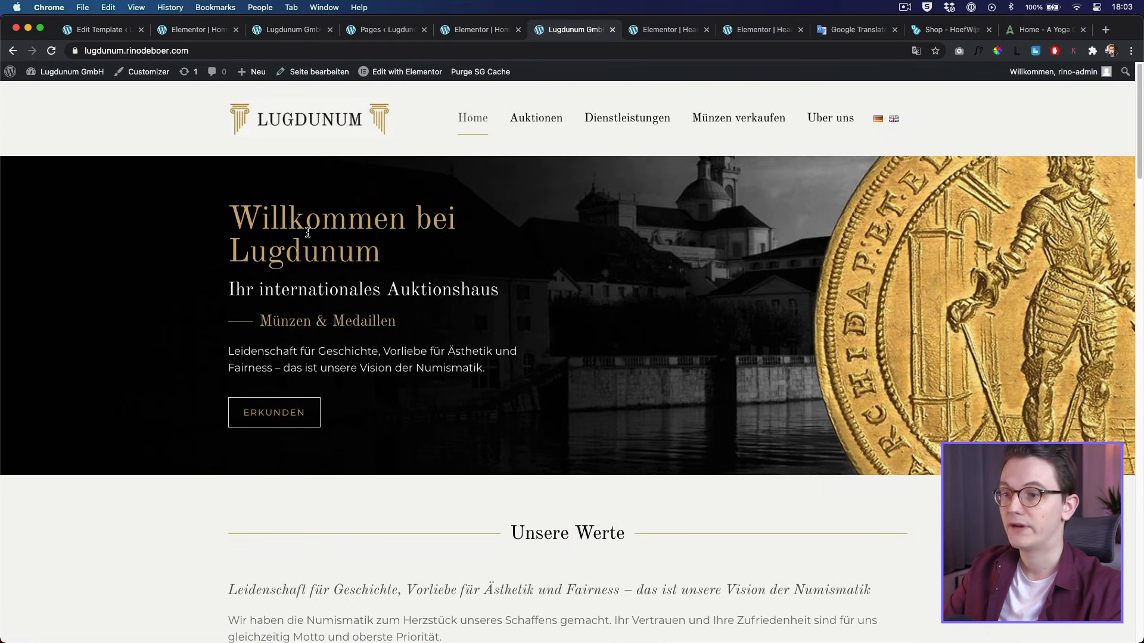
left_click_drag(232, 219, 494, 232)
left_click(495, 232)
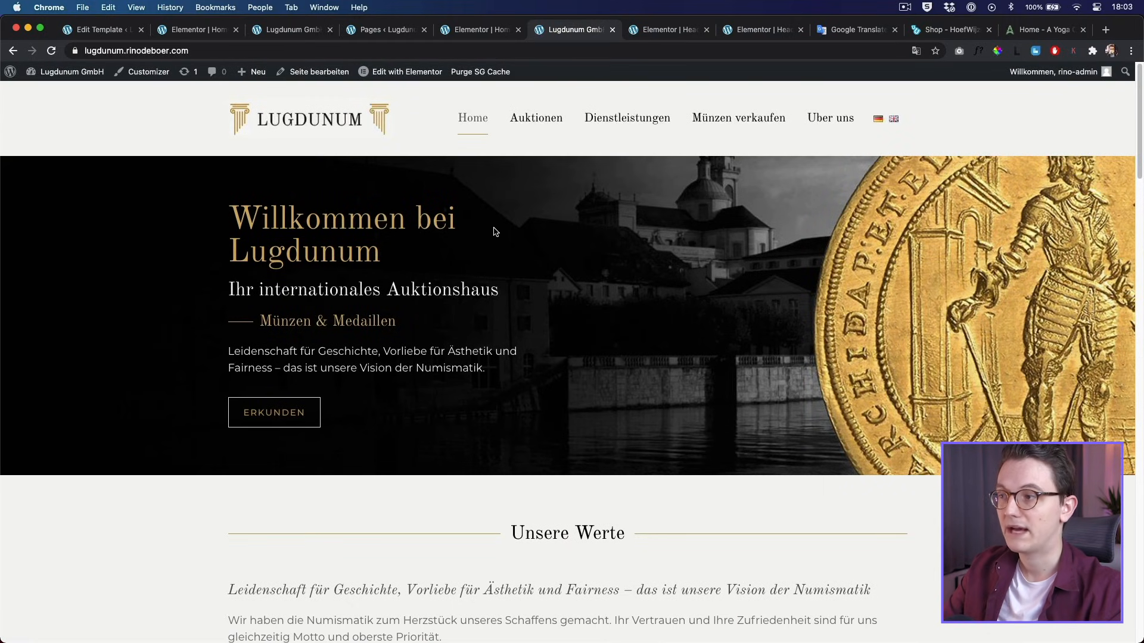
left_click(895, 120)
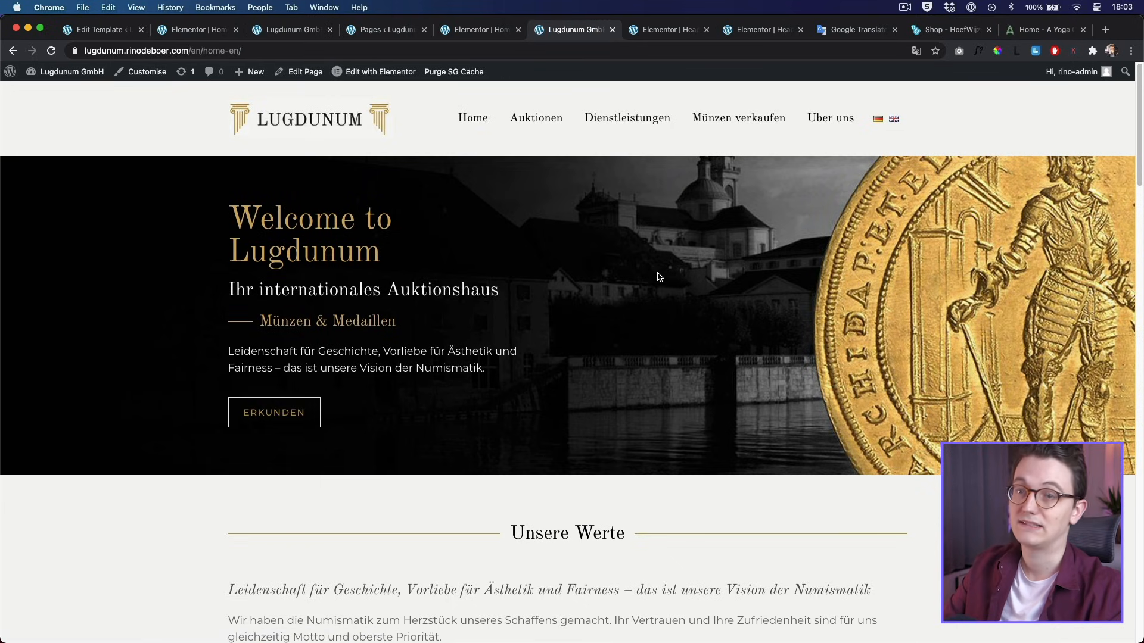
left_click(877, 119)
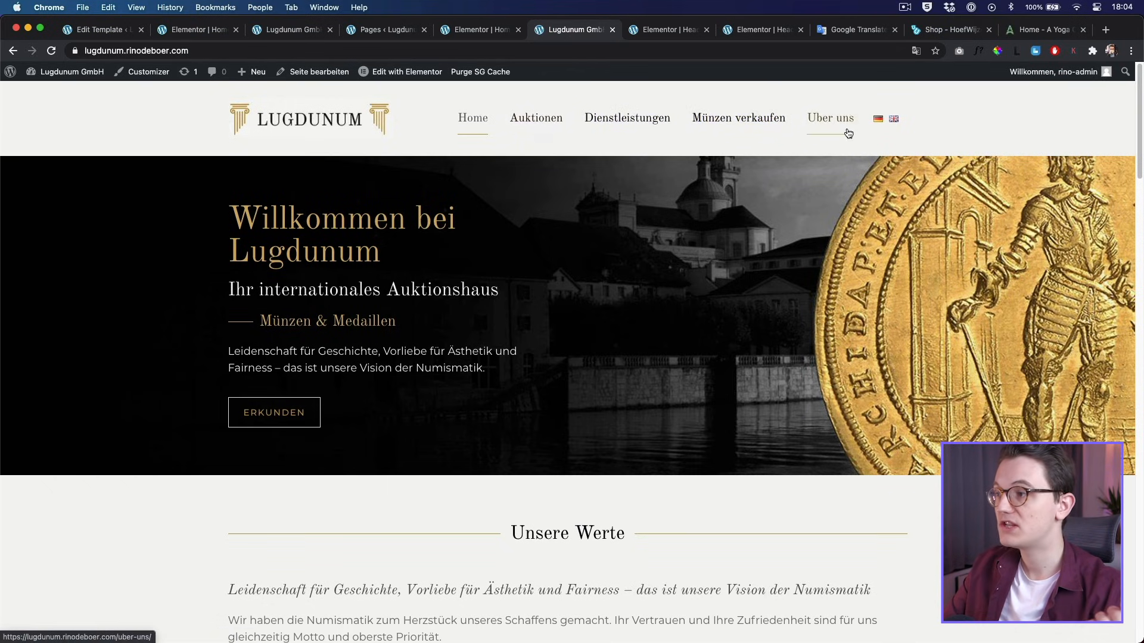
left_click(891, 122)
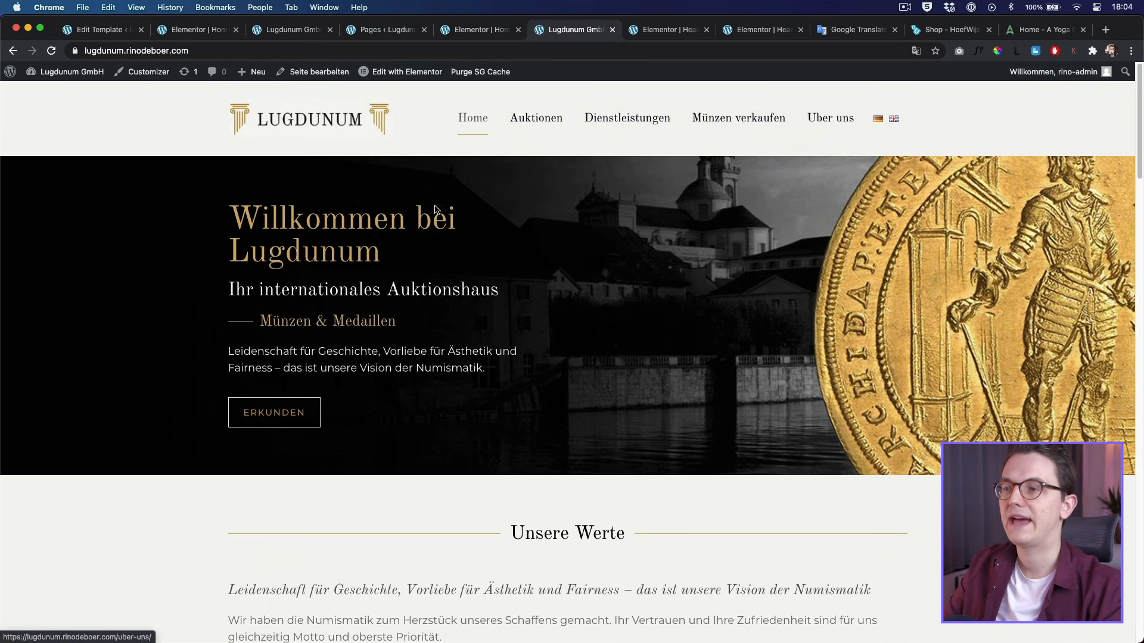
Step: Open the German Auktionen page for editing in WordPress and start its English translation
left_click(542, 124)
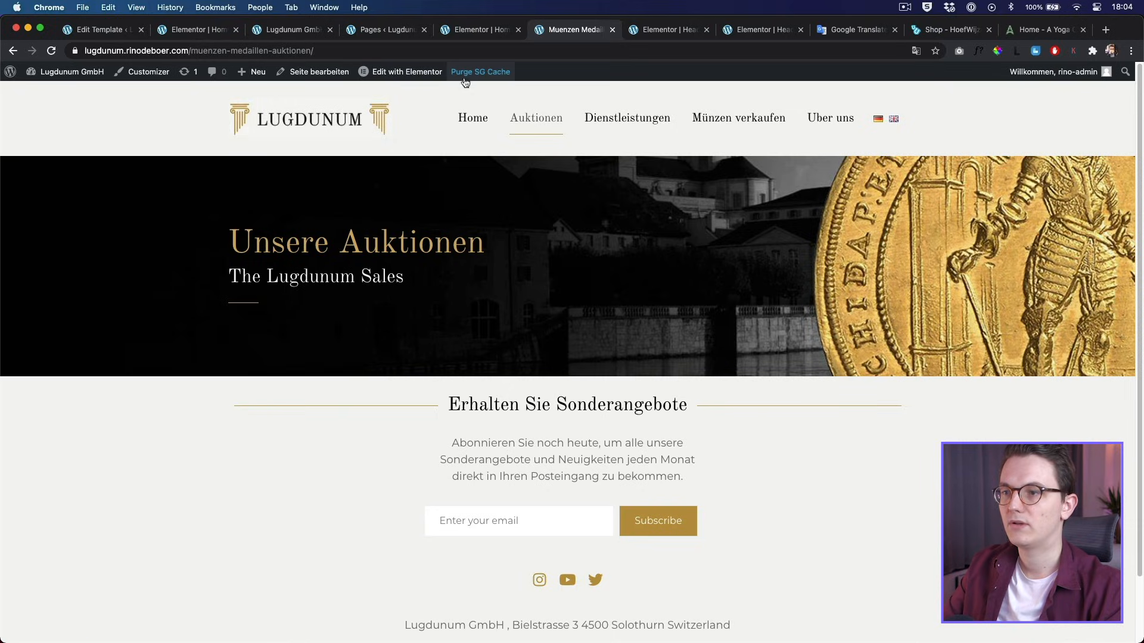
left_click(329, 74, "super")
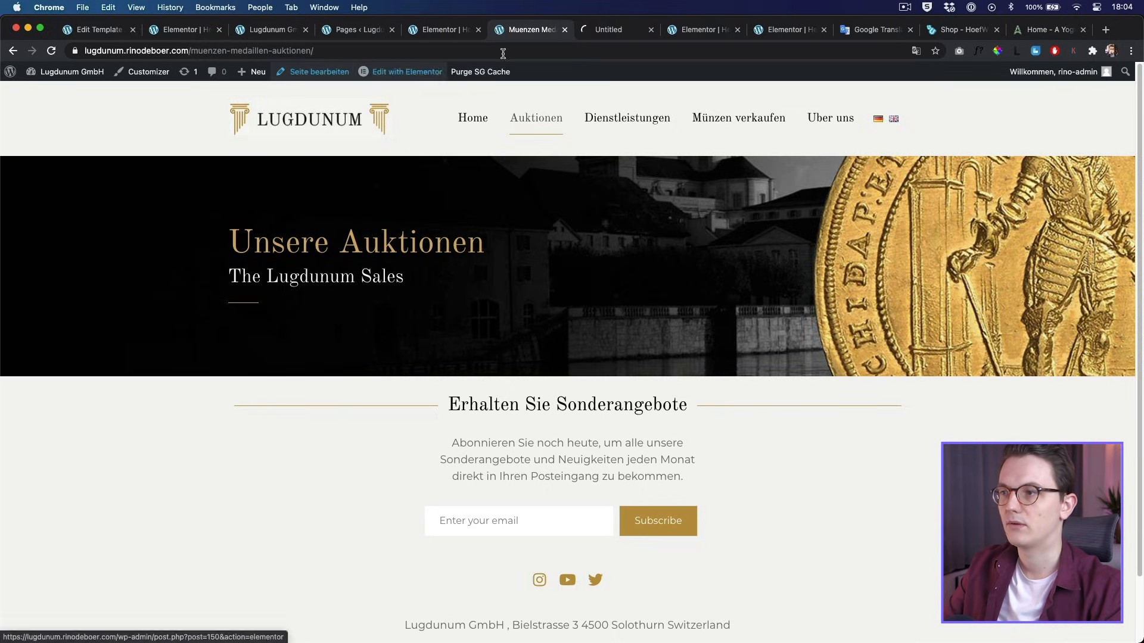
left_click(609, 33)
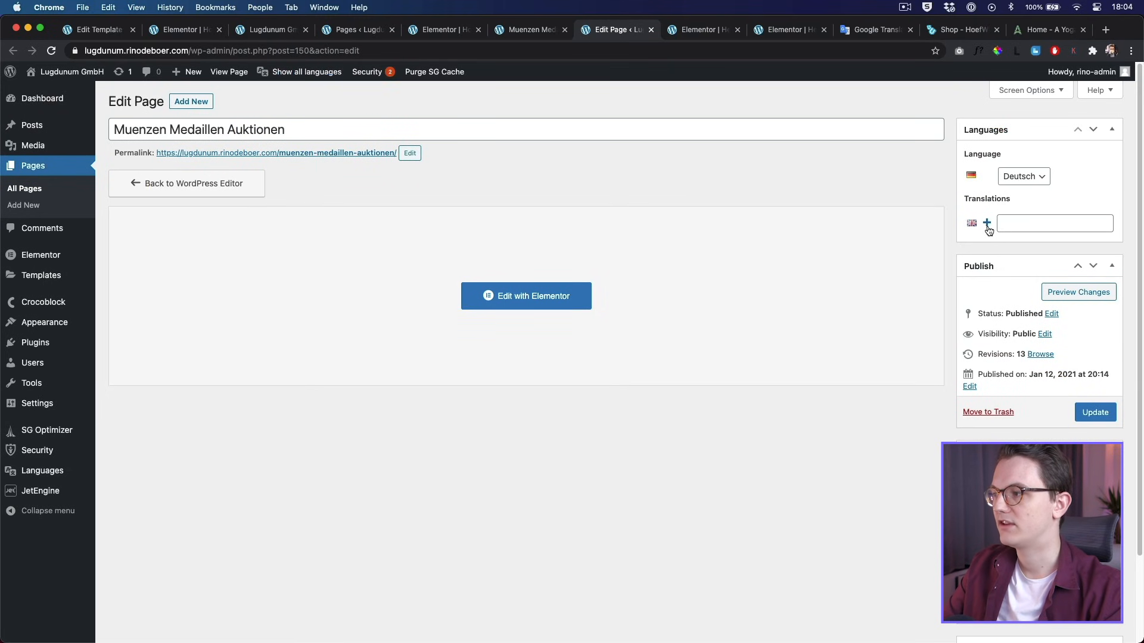
left_click(987, 223)
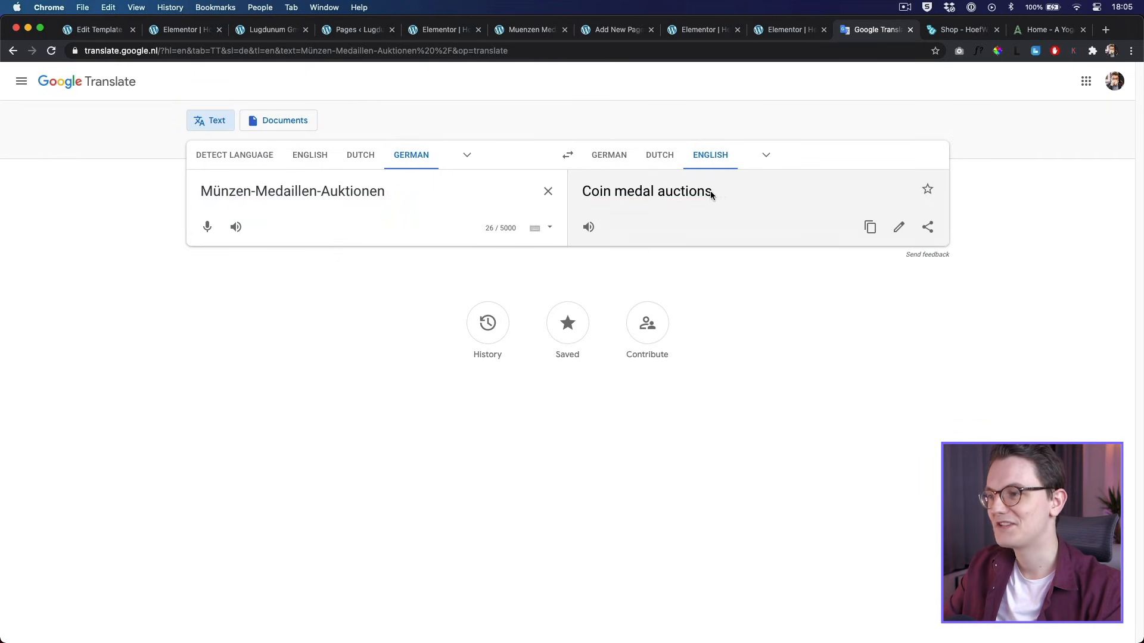
Step: Take the English title from Google Translate, name the new page "Coin medal auctions" and publish it
left_click_drag(712, 195, 596, 200)
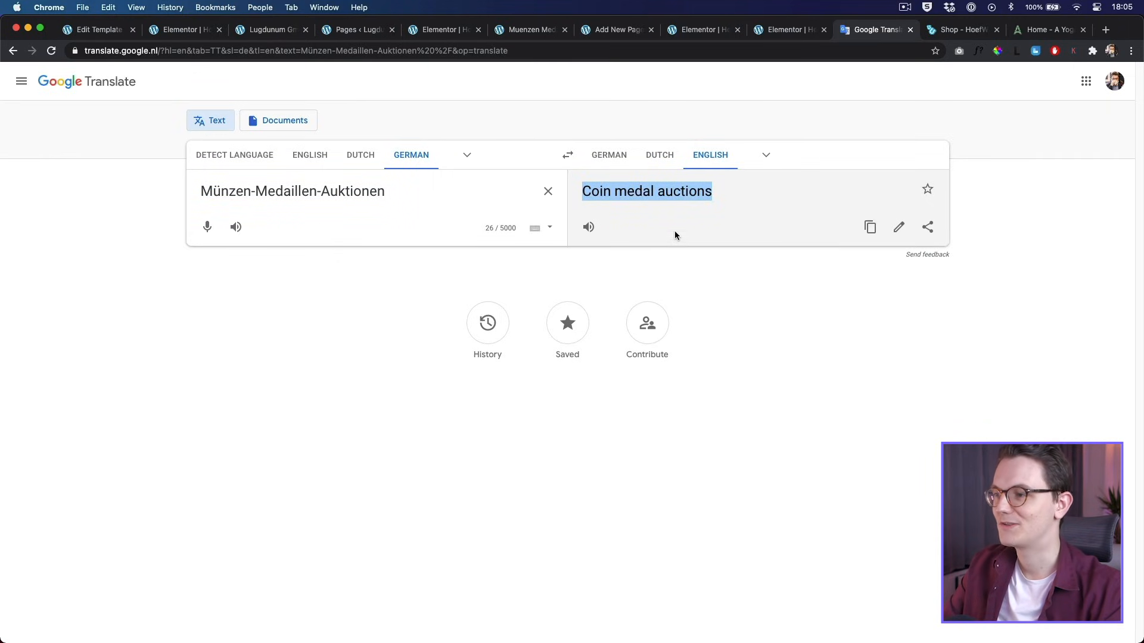
left_click(689, 286)
left_click(625, 31)
type("Coin medal auctions")
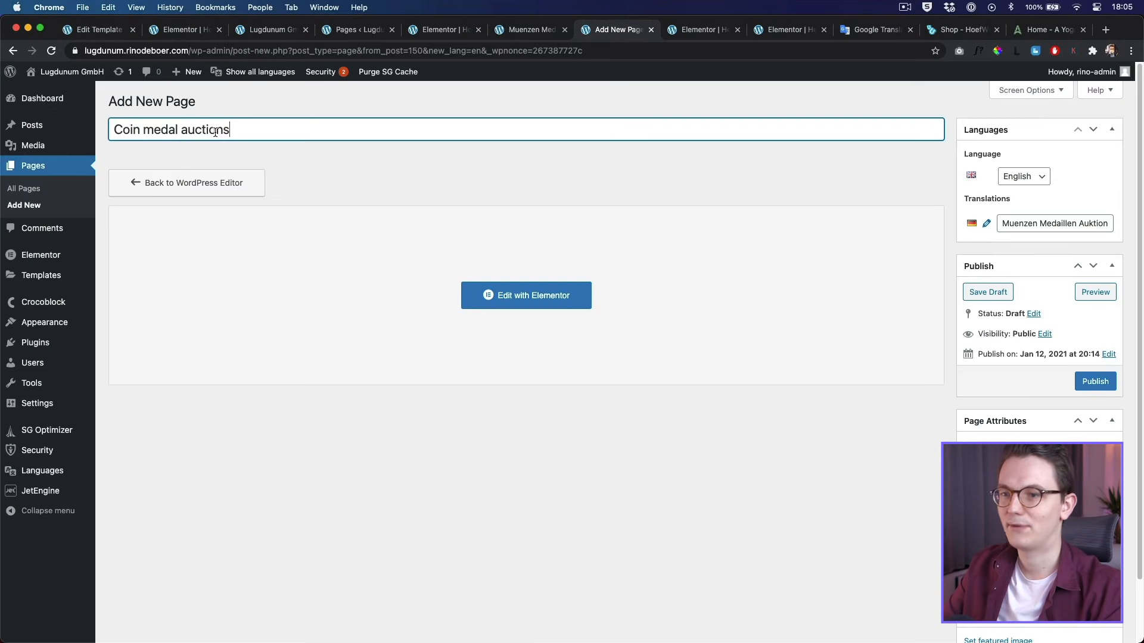
left_click(1094, 382)
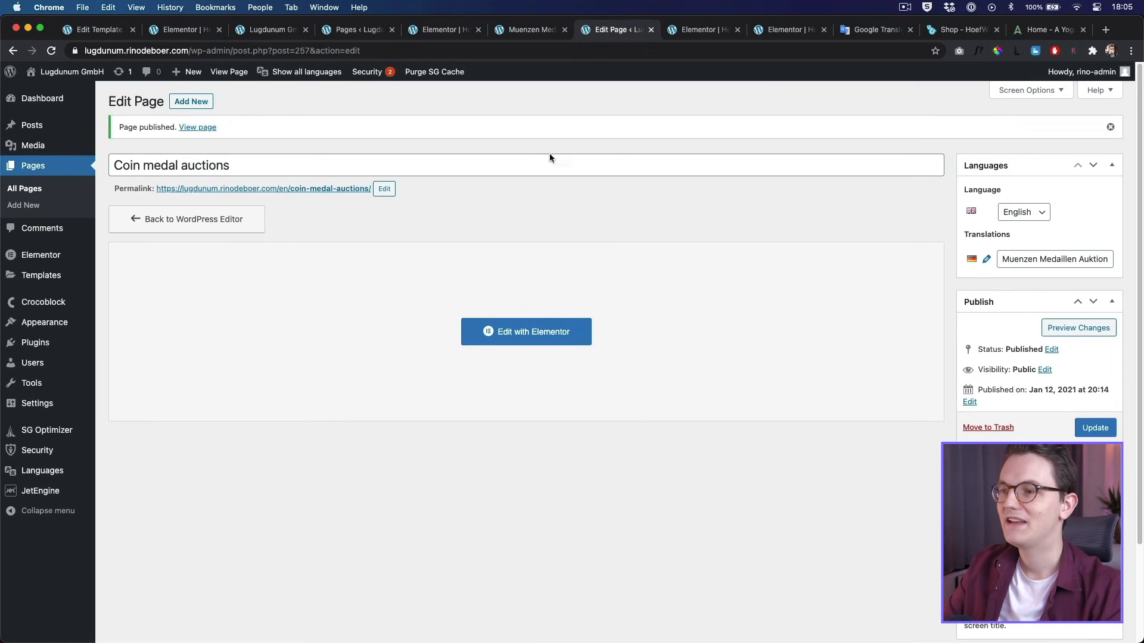
Step: Return to the site's home page and view its English version with the language switcher
left_click(706, 30)
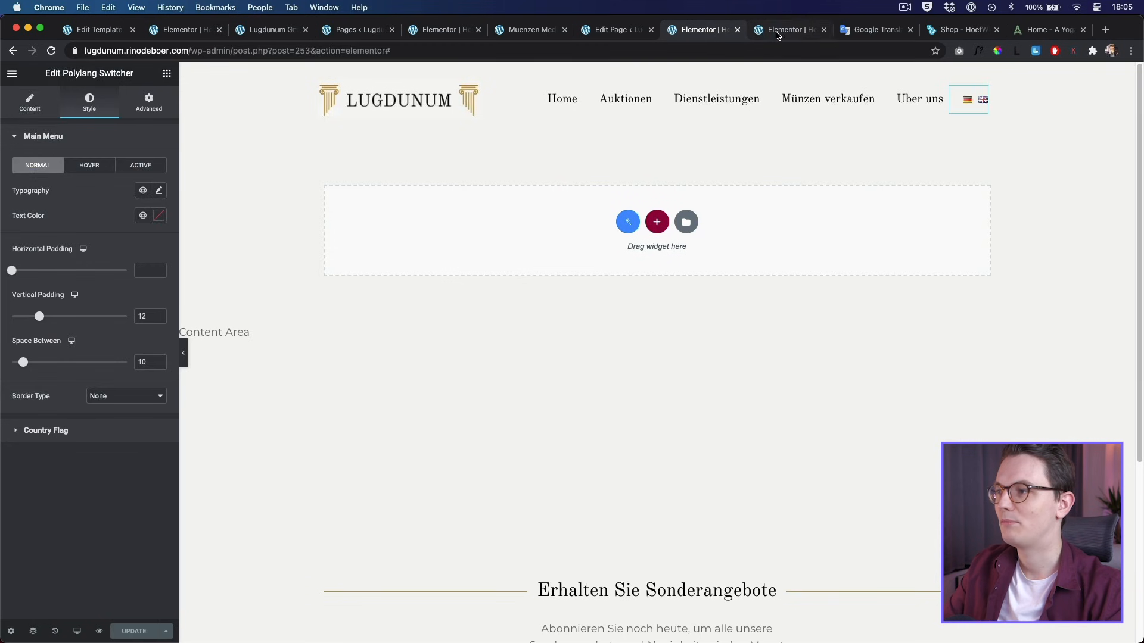
left_click(779, 30)
left_click(620, 30)
left_click(529, 31)
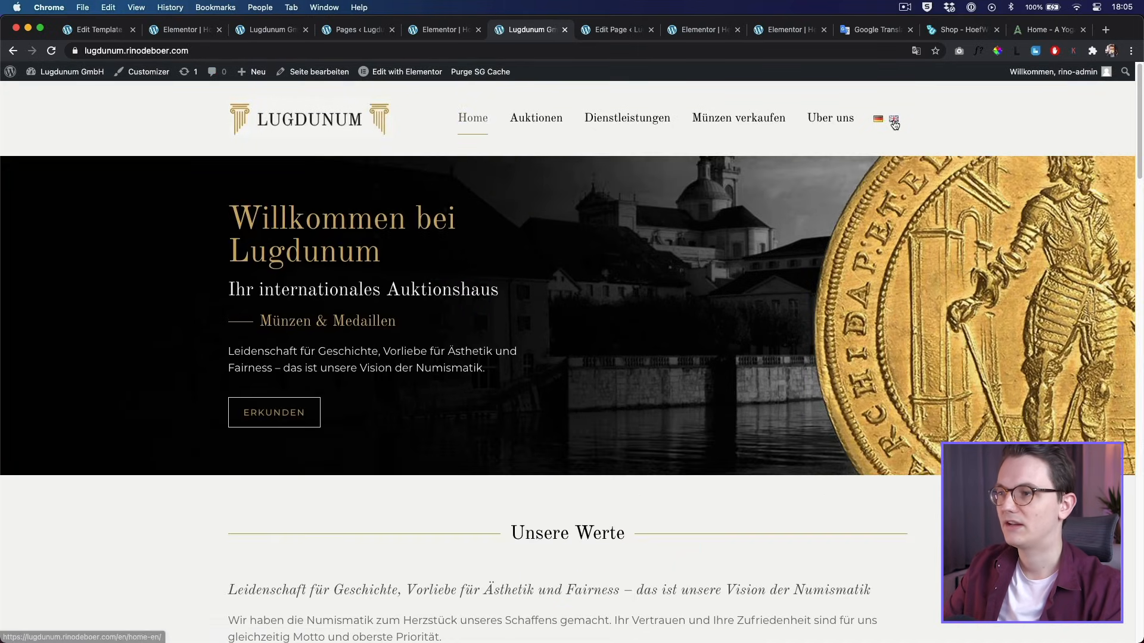
left_click(892, 120)
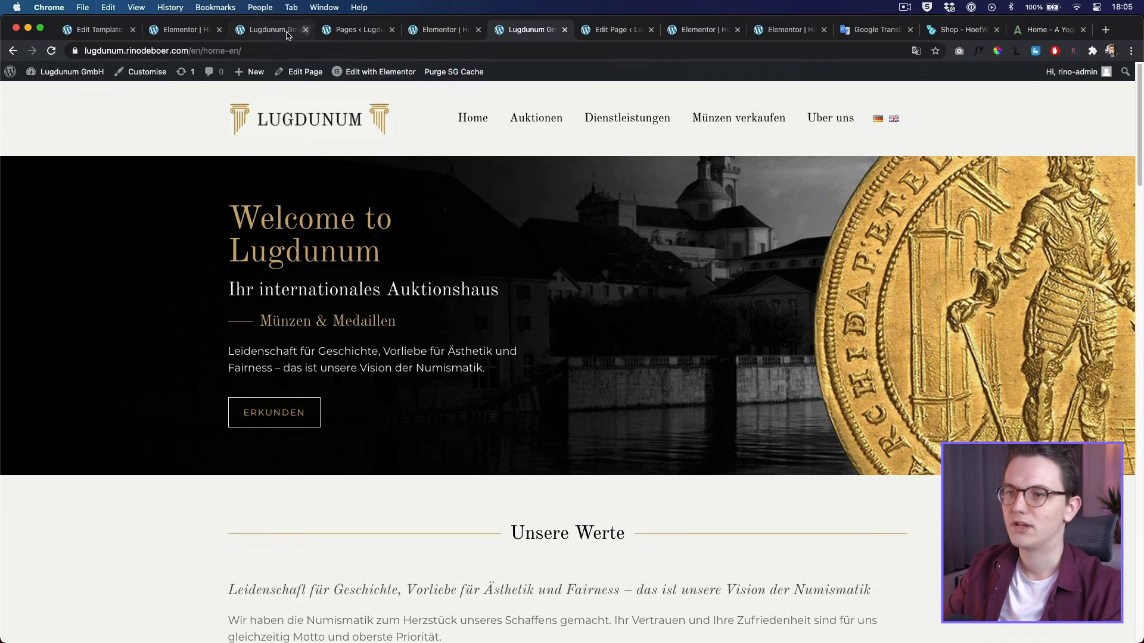
Step: Return to the WordPress admin and open the site's menu management page
left_click(256, 34)
left_click(186, 33)
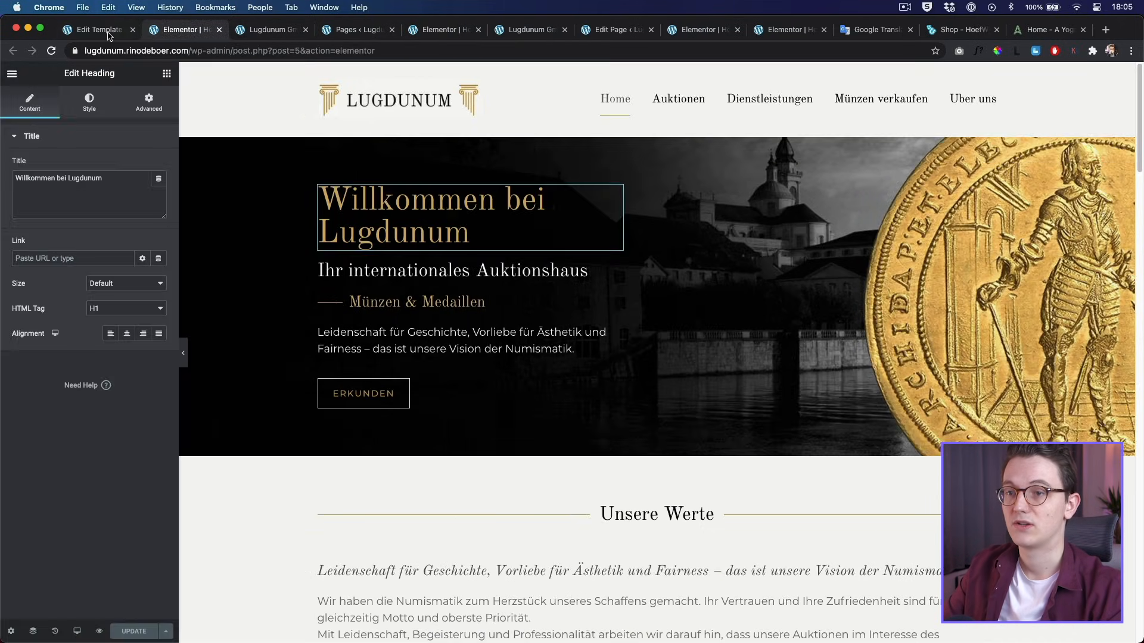
left_click(107, 33)
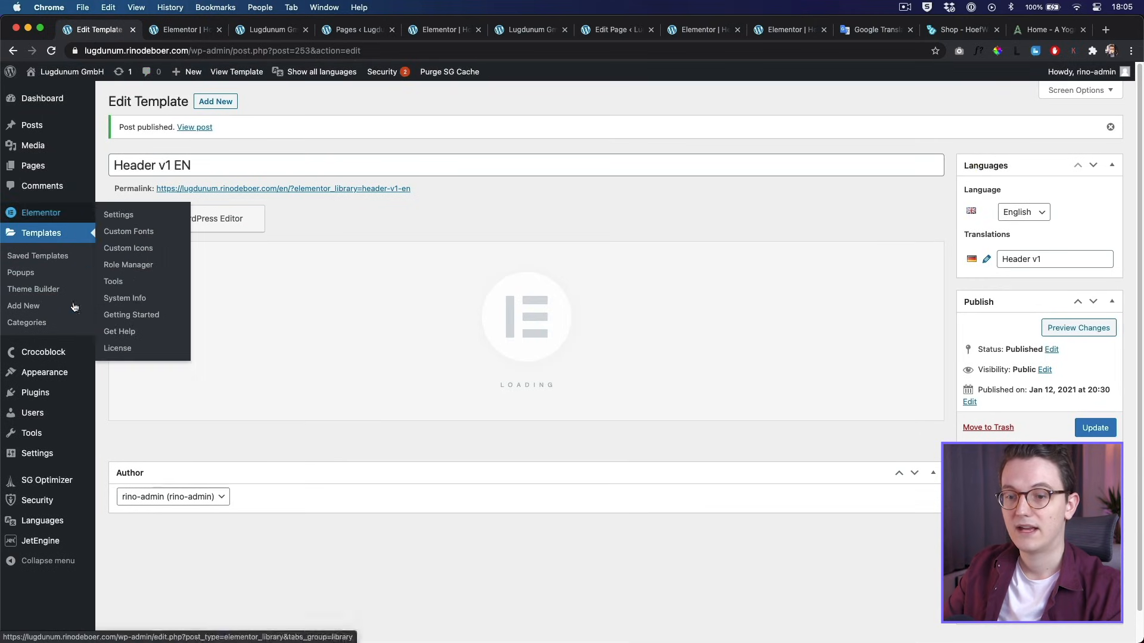
mouse_move(84, 372)
left_click(115, 407)
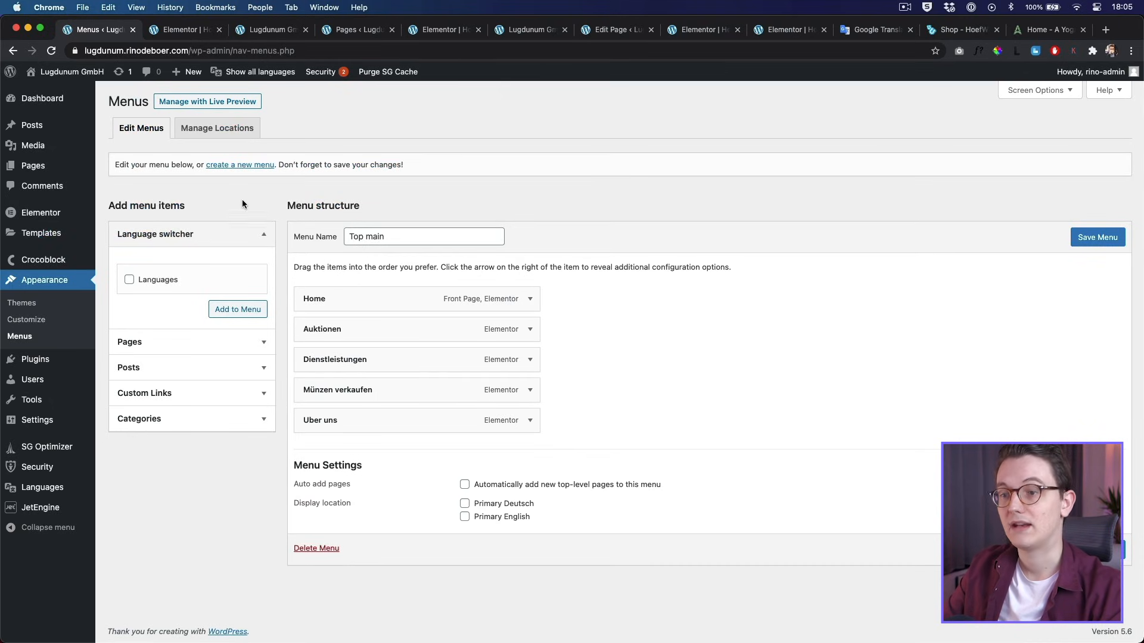
Step: Create a new menu named "Top main EN" with the Primary Deutsch and Primary English display locations
left_click(240, 165)
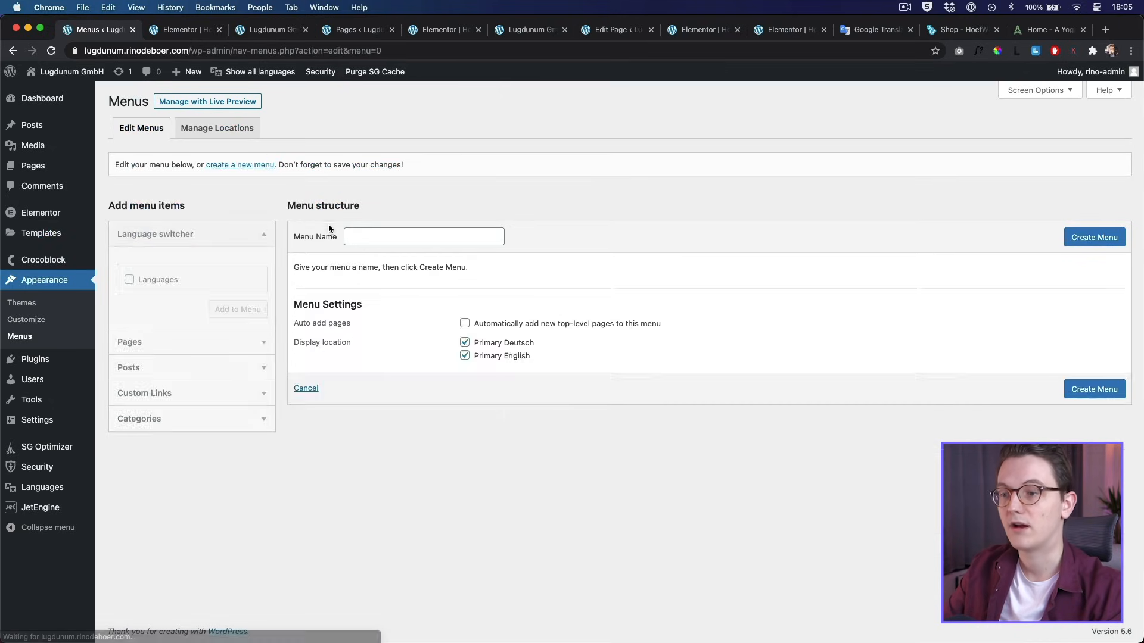
left_click(358, 236)
type("Top main EN")
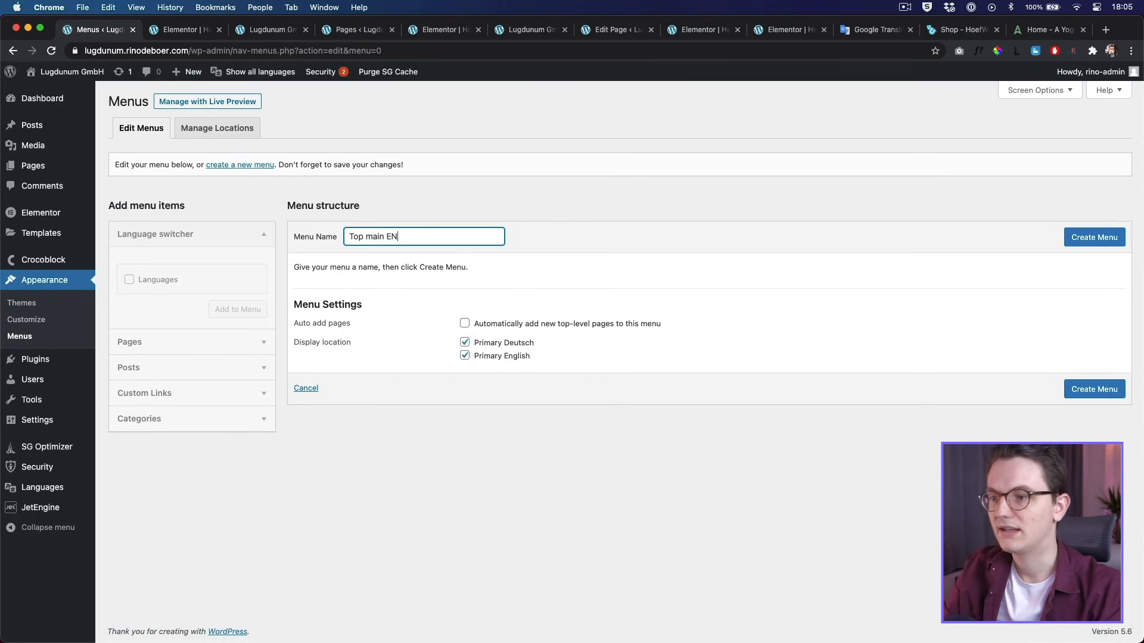
left_click(464, 343)
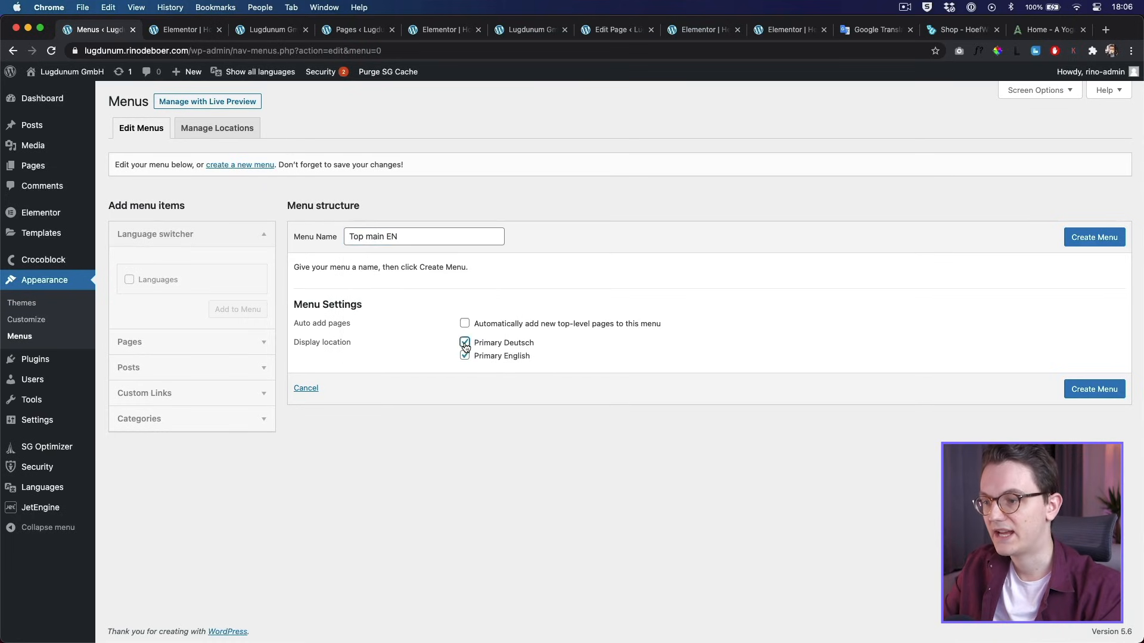
left_click(1049, 409)
left_click(1094, 390)
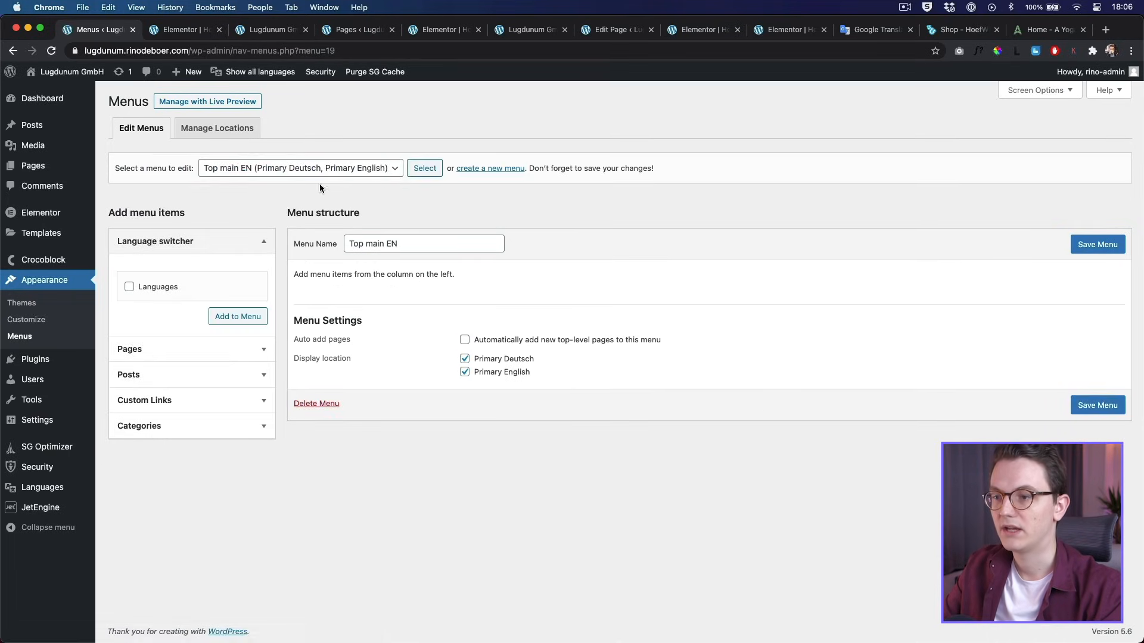
Step: Assign the existing Top main menu to the Primary Deutsch display location and save it
left_click(304, 172)
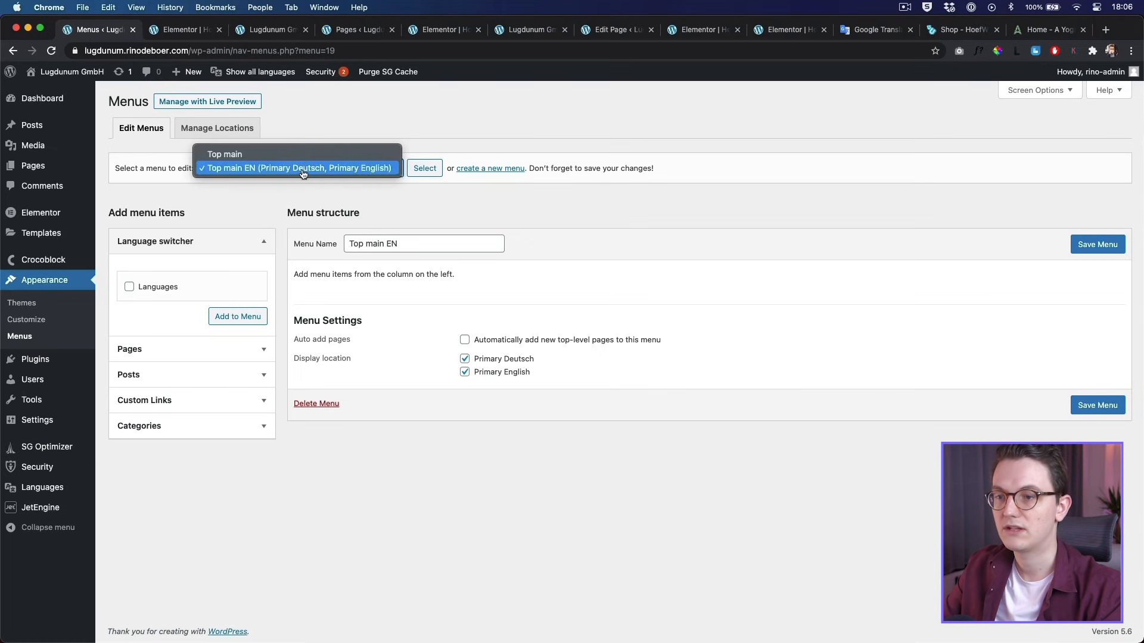
left_click(261, 156)
left_click(423, 170)
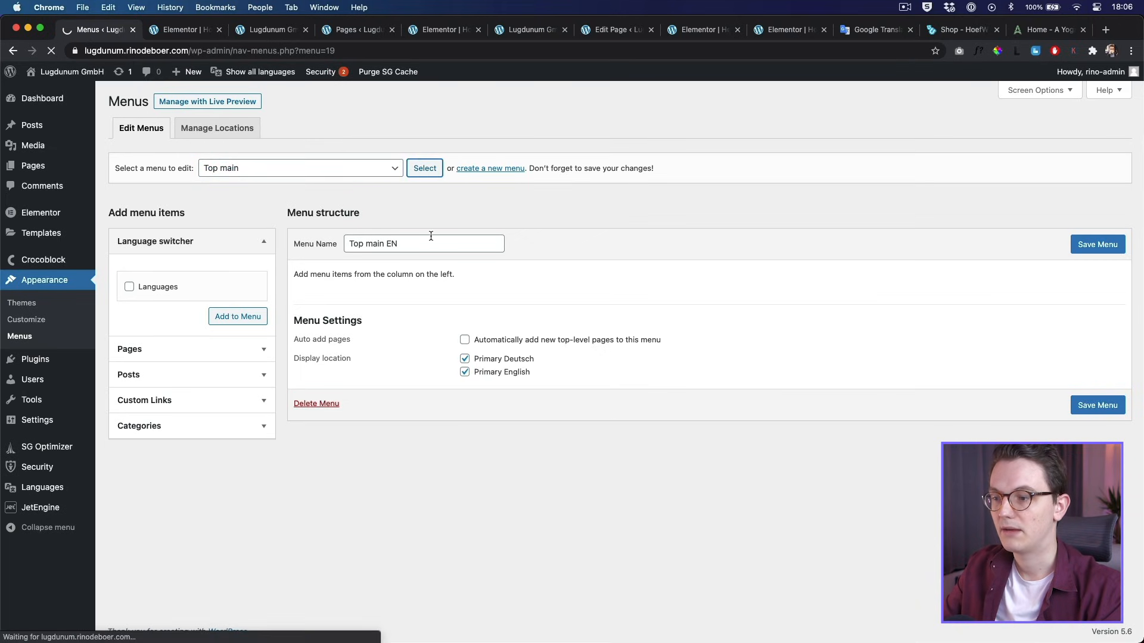
left_click(465, 511)
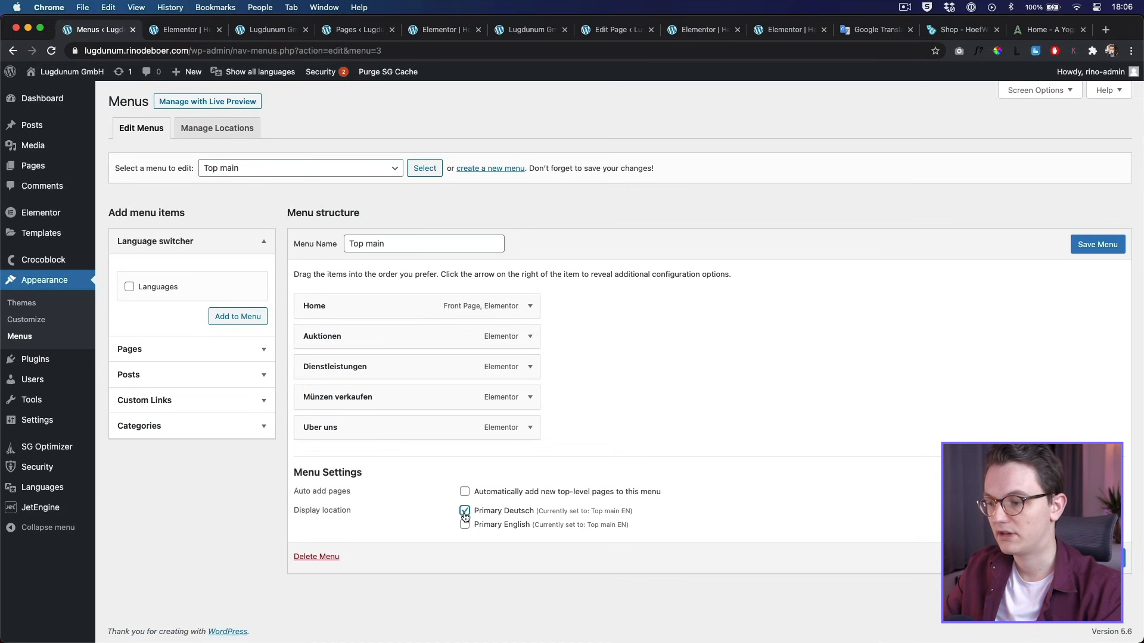
left_click(1097, 558)
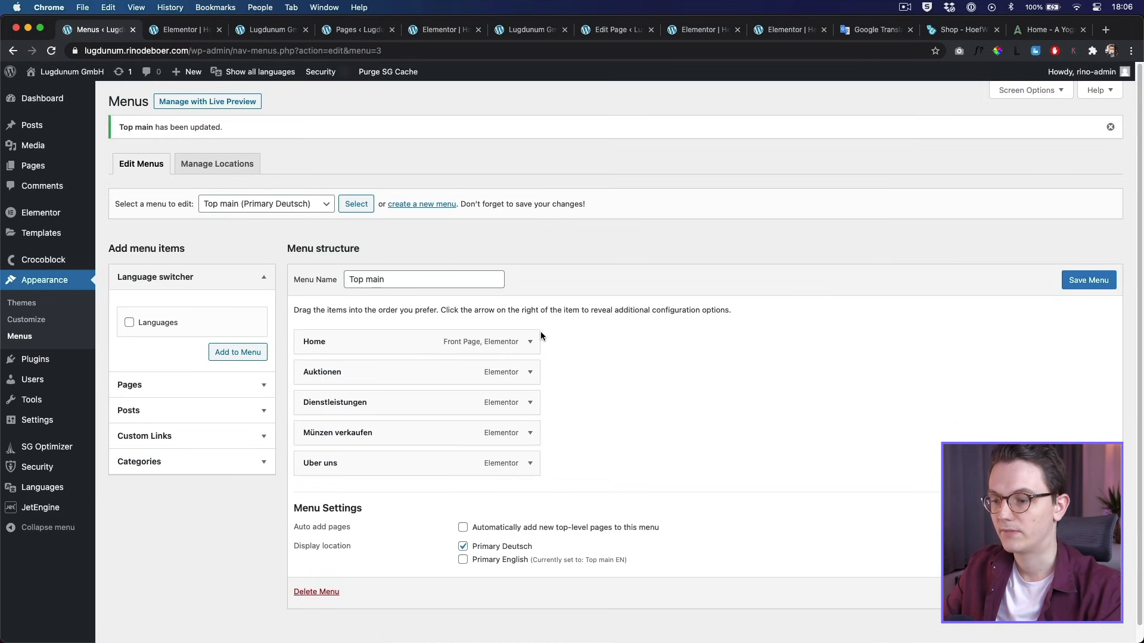
Step: Add the Home and Coin medal auctions pages to the Top main EN menu, put Home first and save it
left_click(265, 206)
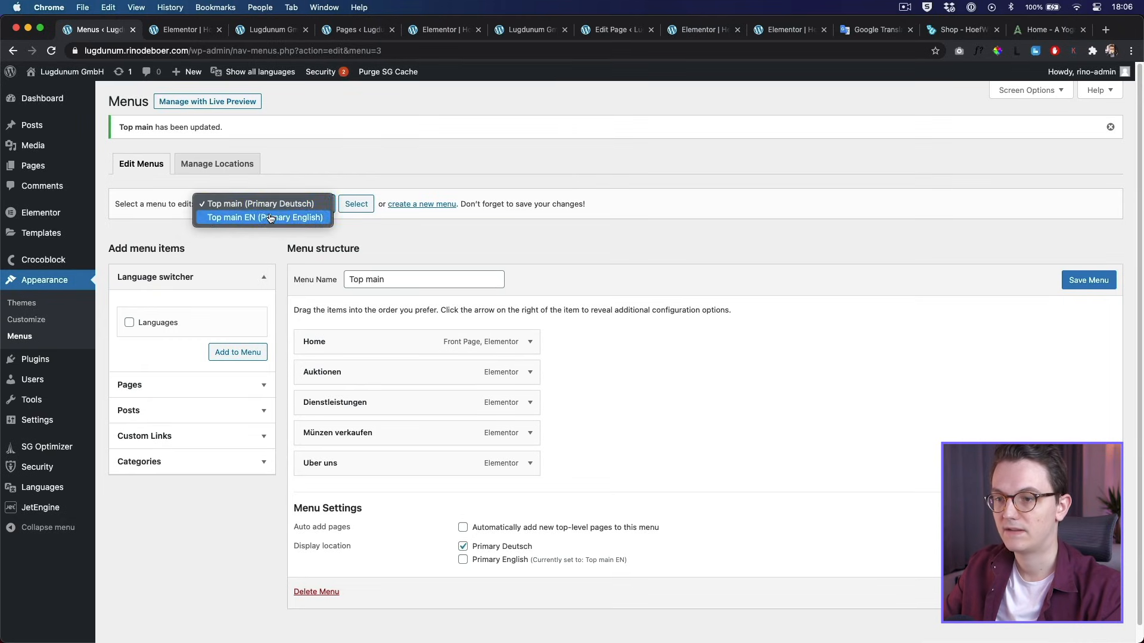
left_click(262, 216)
left_click(357, 206)
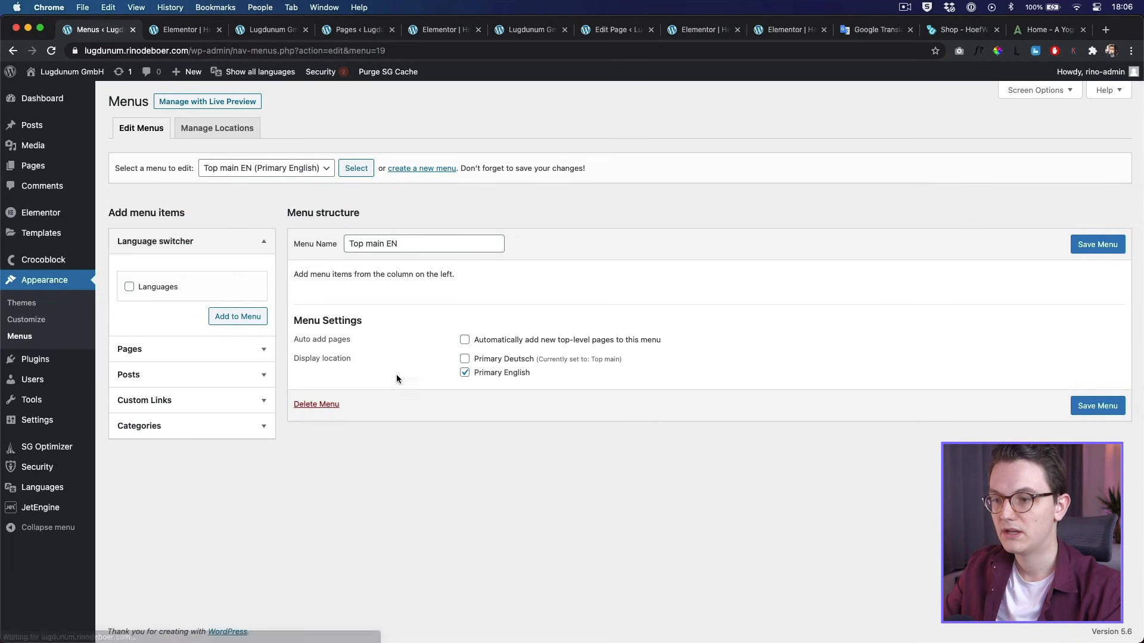
left_click(166, 354)
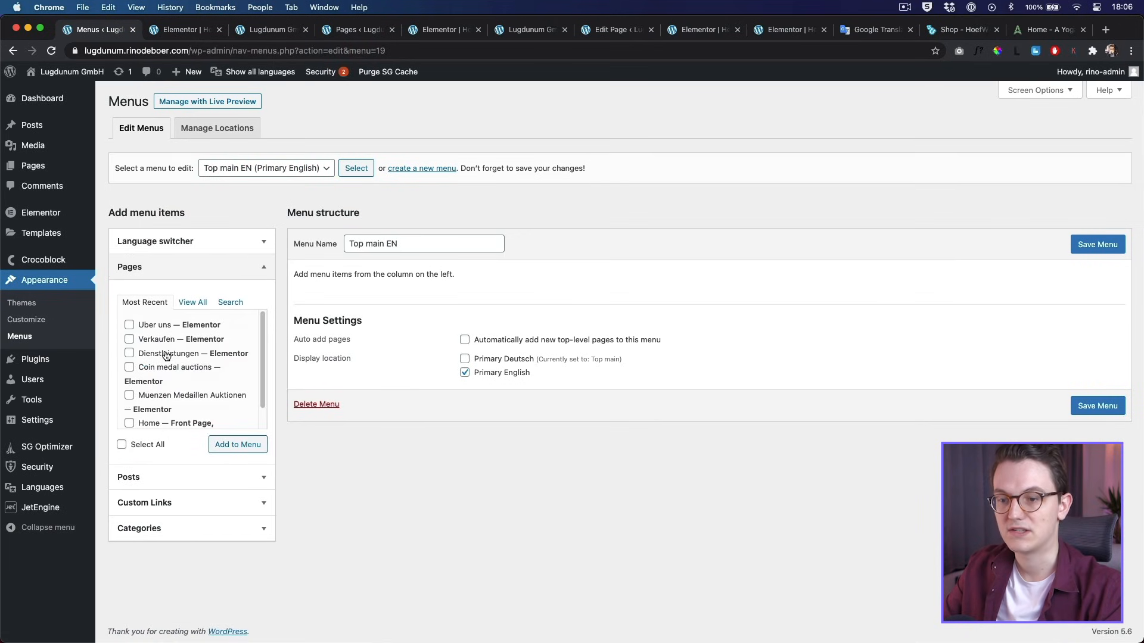
scroll(196, 387, "down", 1)
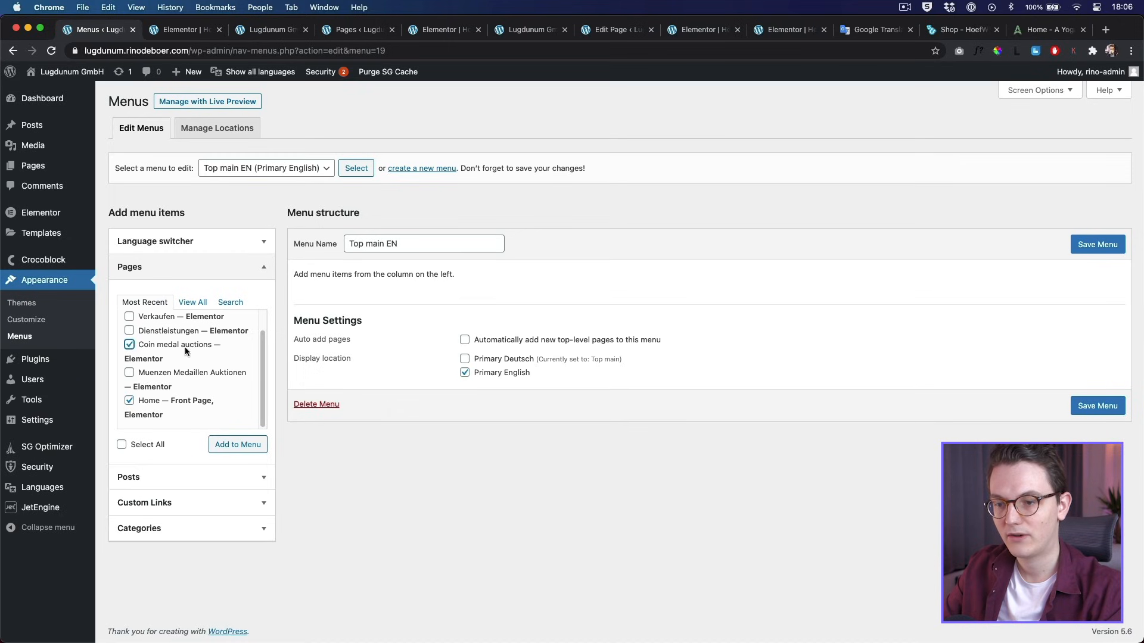
left_click(241, 446)
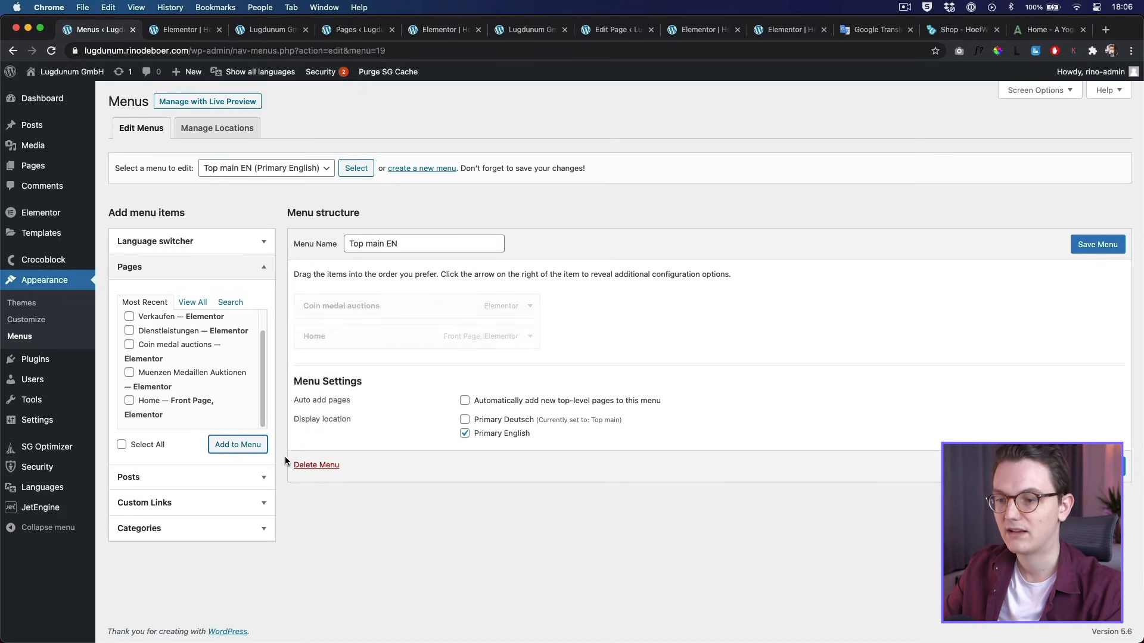
left_click_drag(379, 338, 388, 307)
left_click(1097, 467)
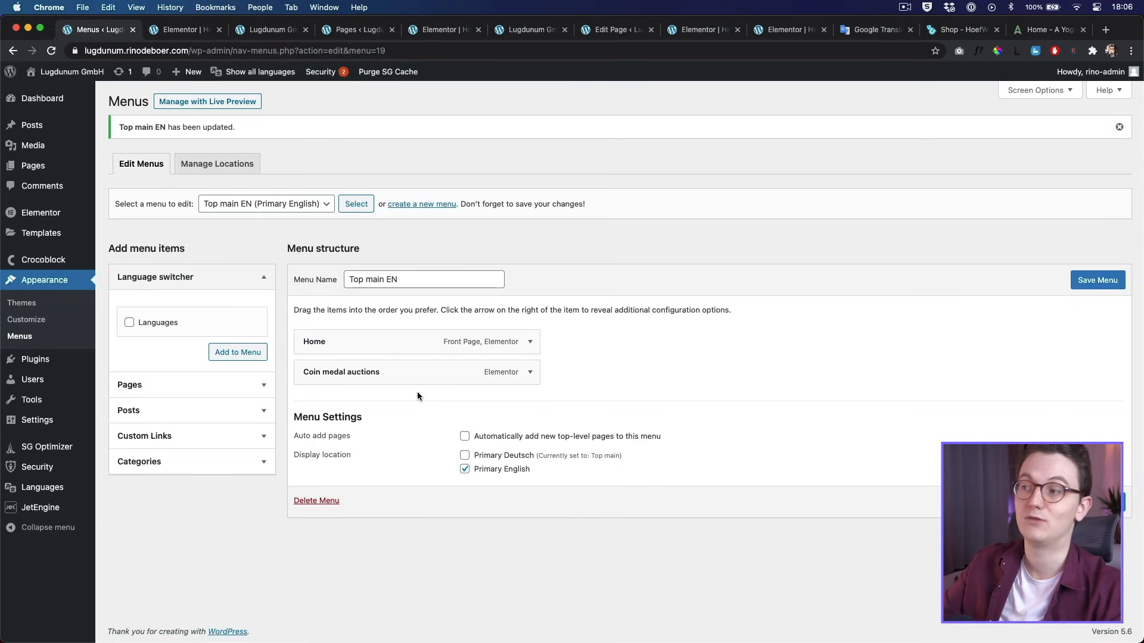
Step: Check the two open Elementor header templates and close both of their browser tabs
left_click(774, 37)
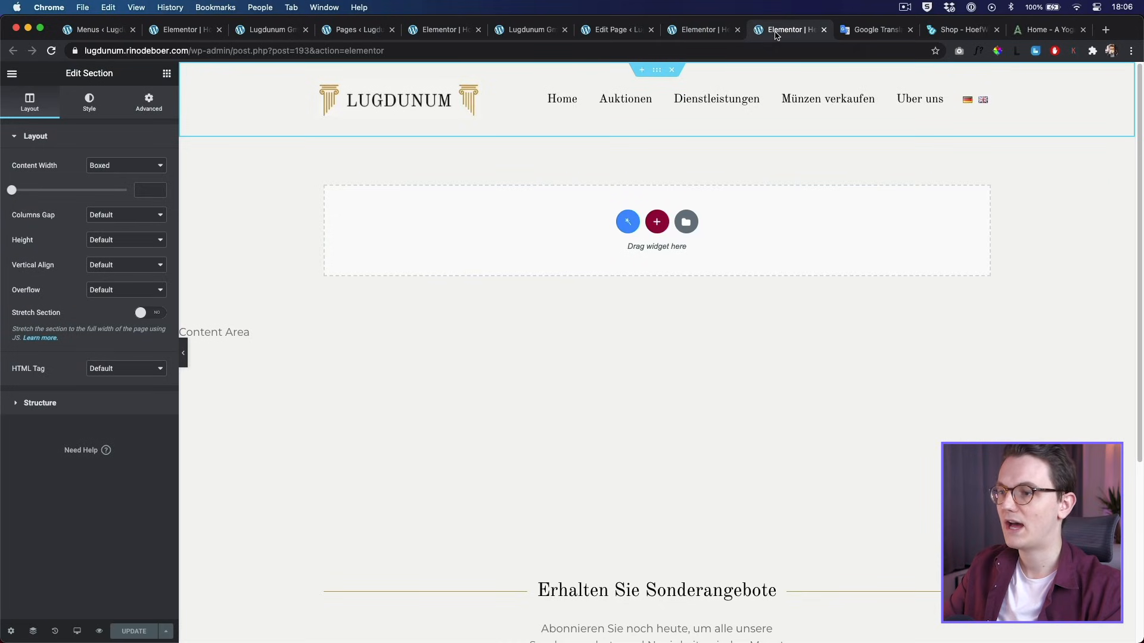
left_click(709, 35)
left_click(784, 34)
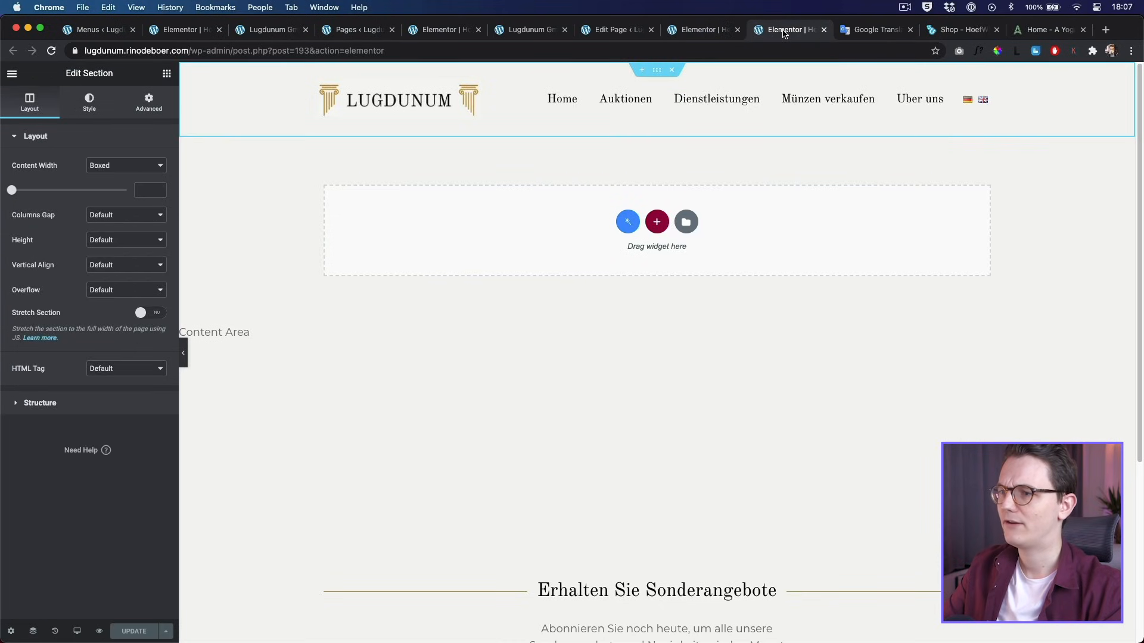
right_click(782, 32)
left_click(760, 37)
left_click(724, 34)
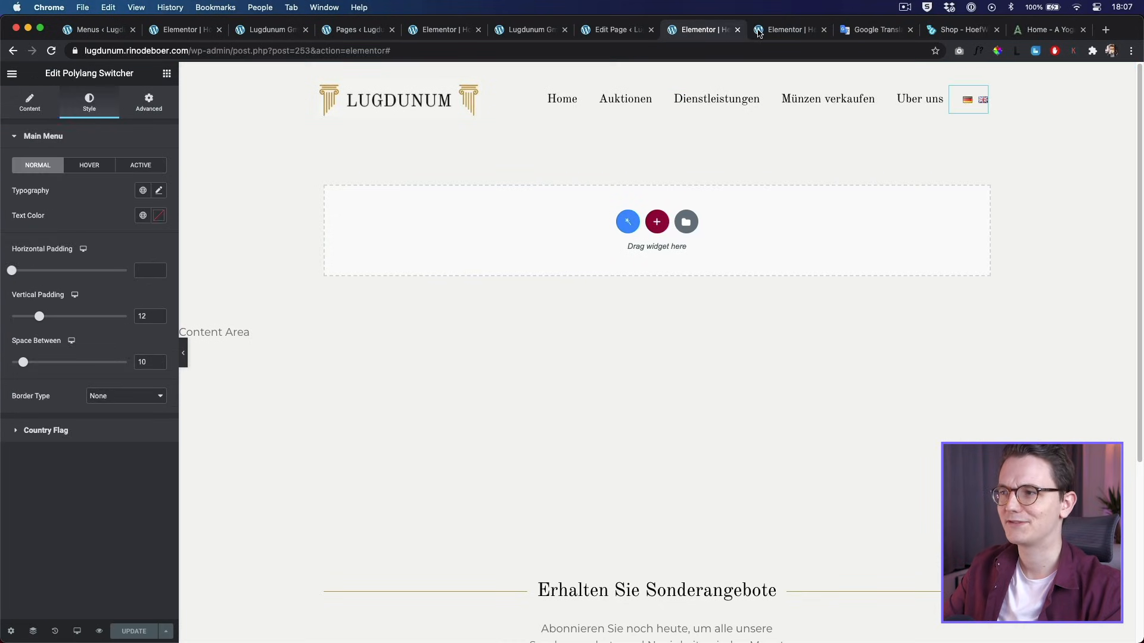
left_click(768, 32)
left_click(738, 30)
left_click(738, 31)
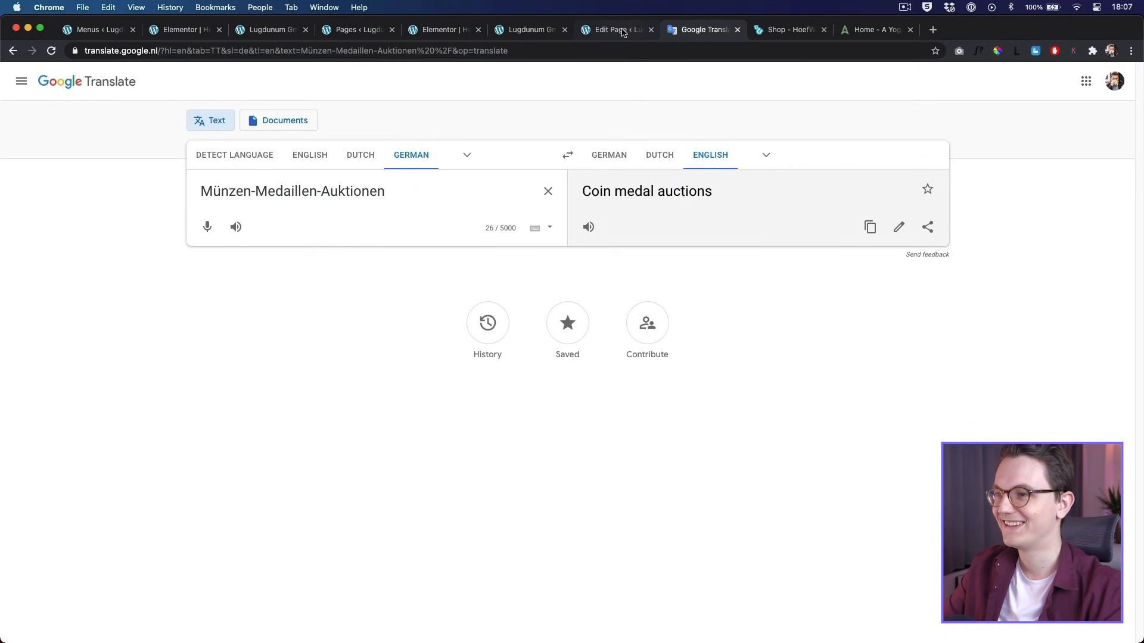
Step: Open the Theme Builder template list and open the Header v1 EN template for editing in Elementor
left_click(617, 30)
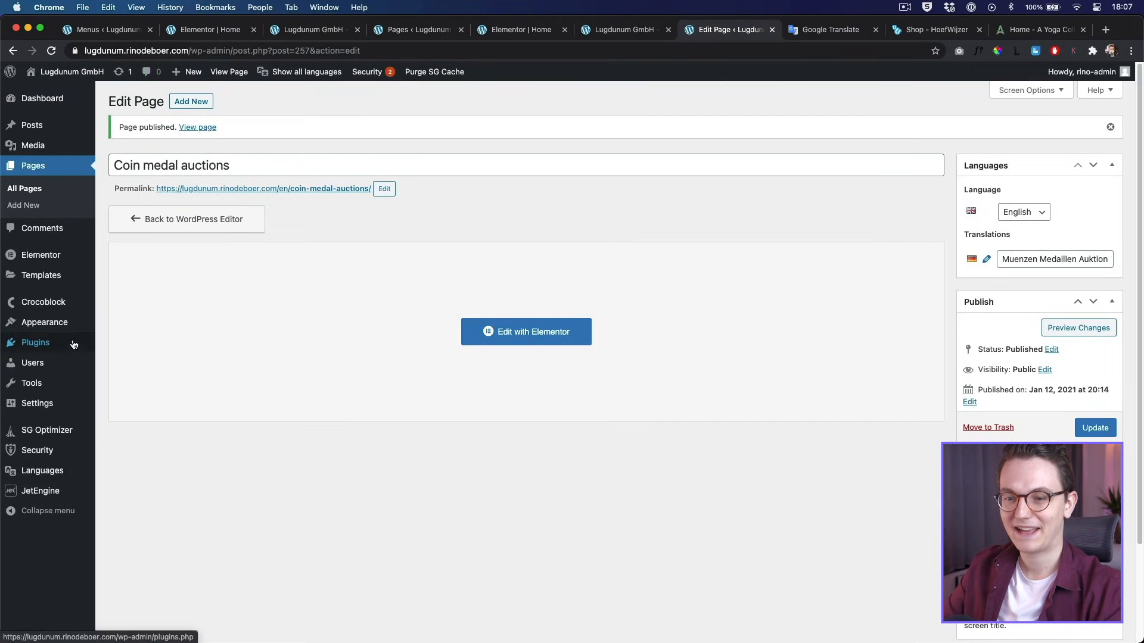
left_click(131, 310)
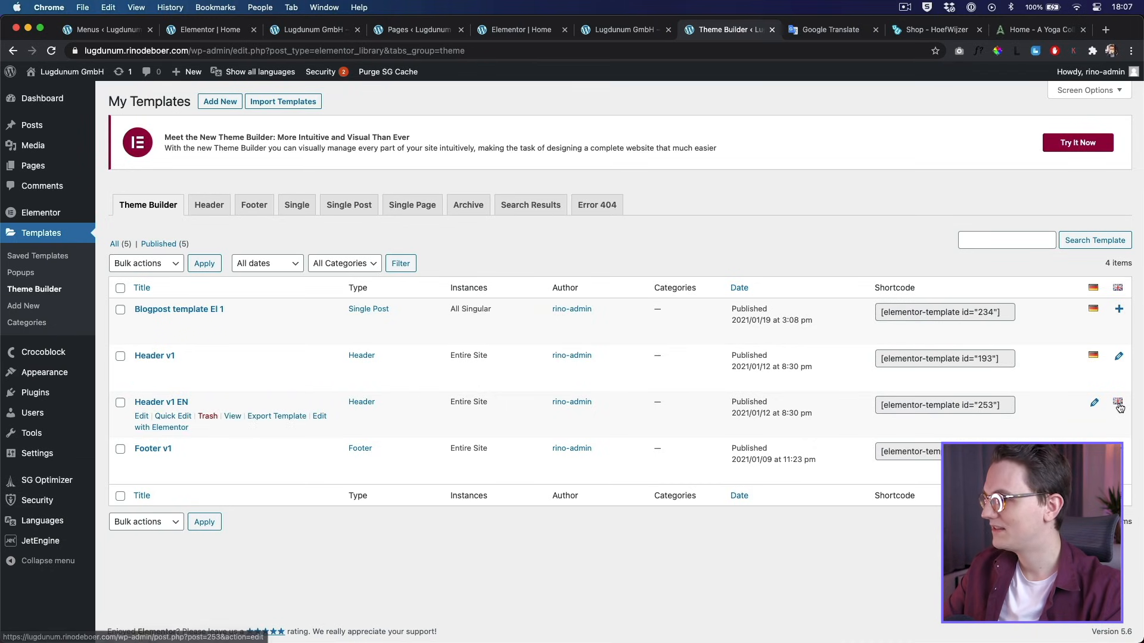
left_click(174, 428, "super")
left_click(759, 34)
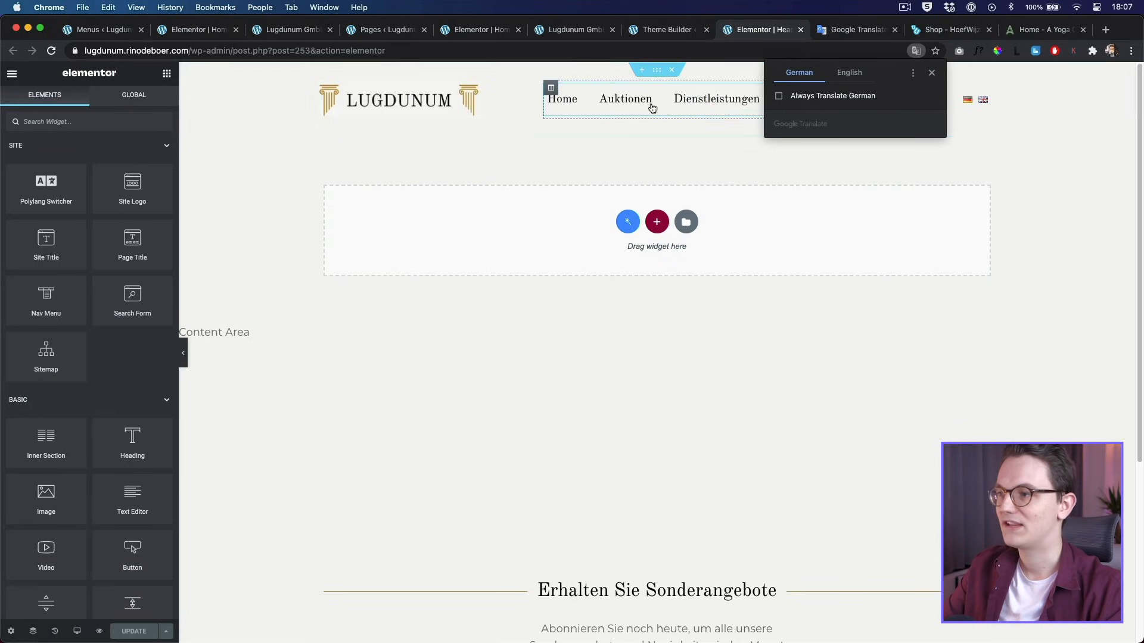
Step: Set the header's navigation widget to use the Top main EN menu and update the template
left_click(923, 96)
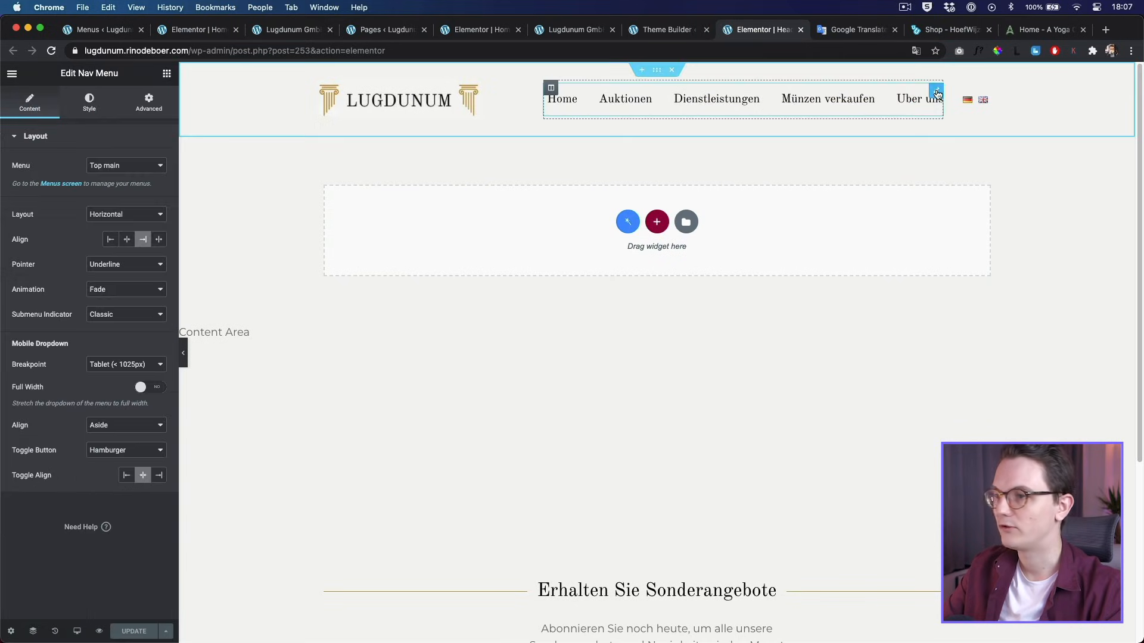
left_click(112, 168)
left_click(116, 177)
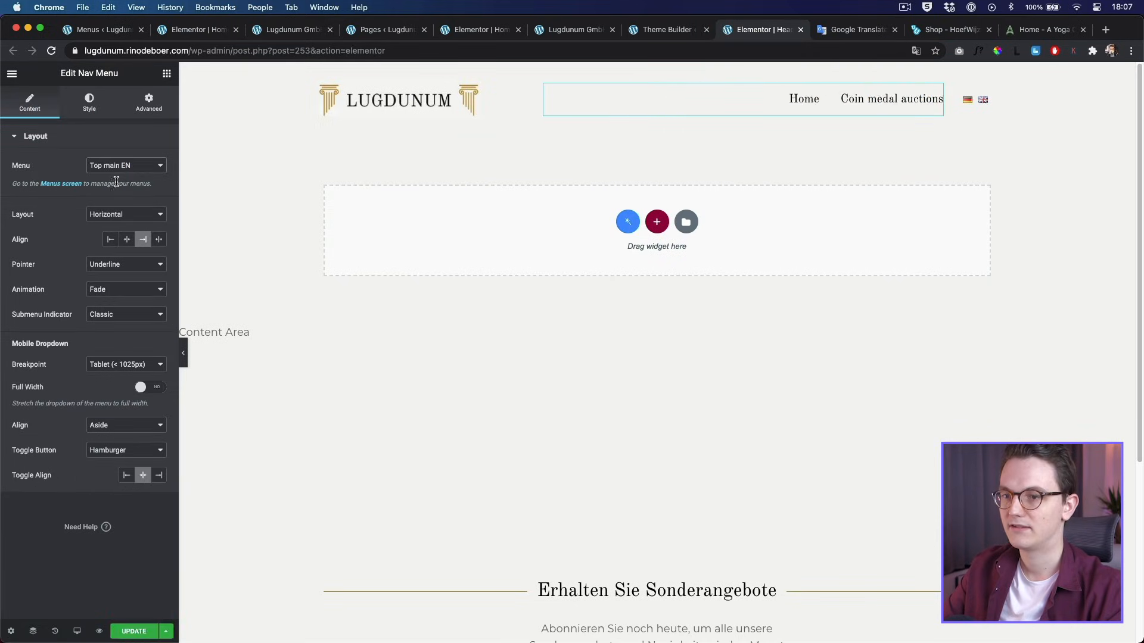
left_click(124, 626)
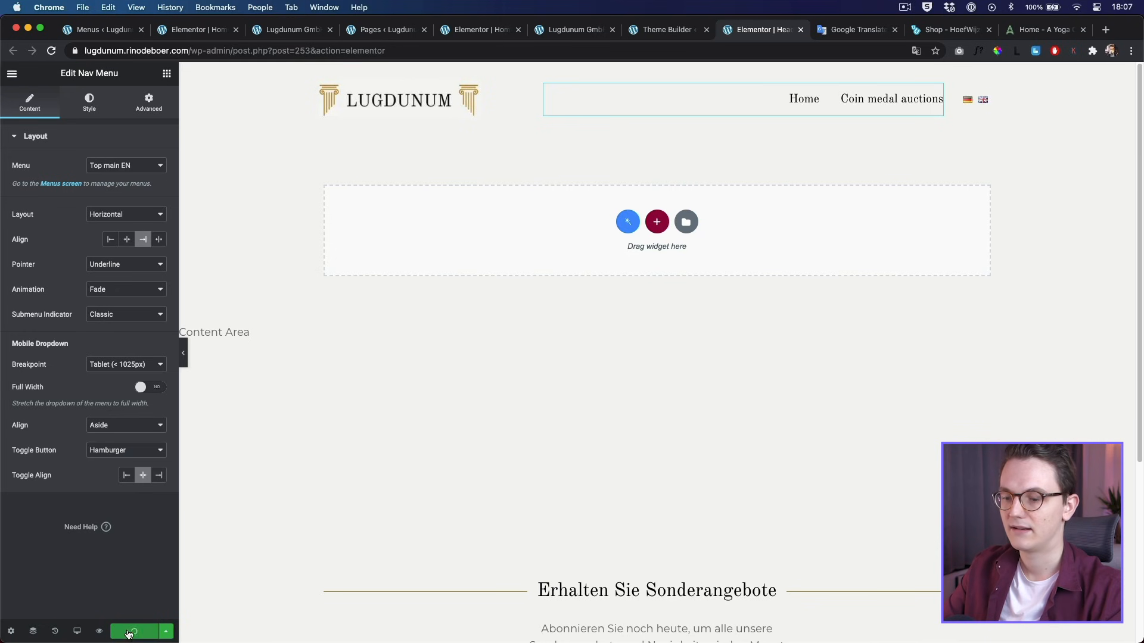
Step: Test the English header menu on the live site by opening its Home and Coin medal auctions pages
left_click(583, 32)
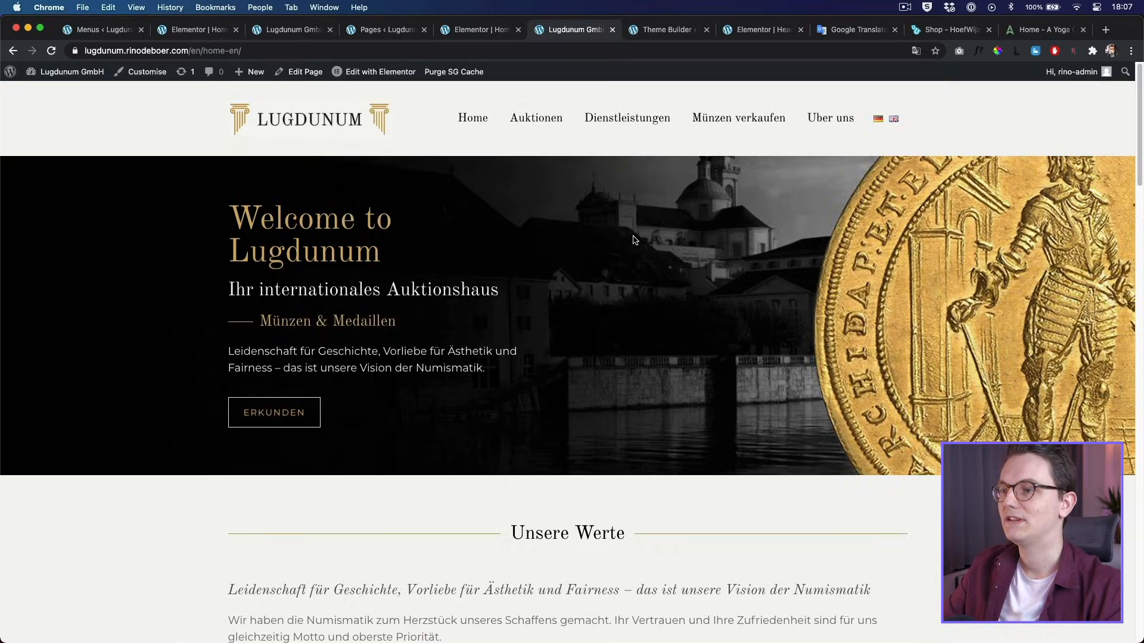
left_click(473, 122)
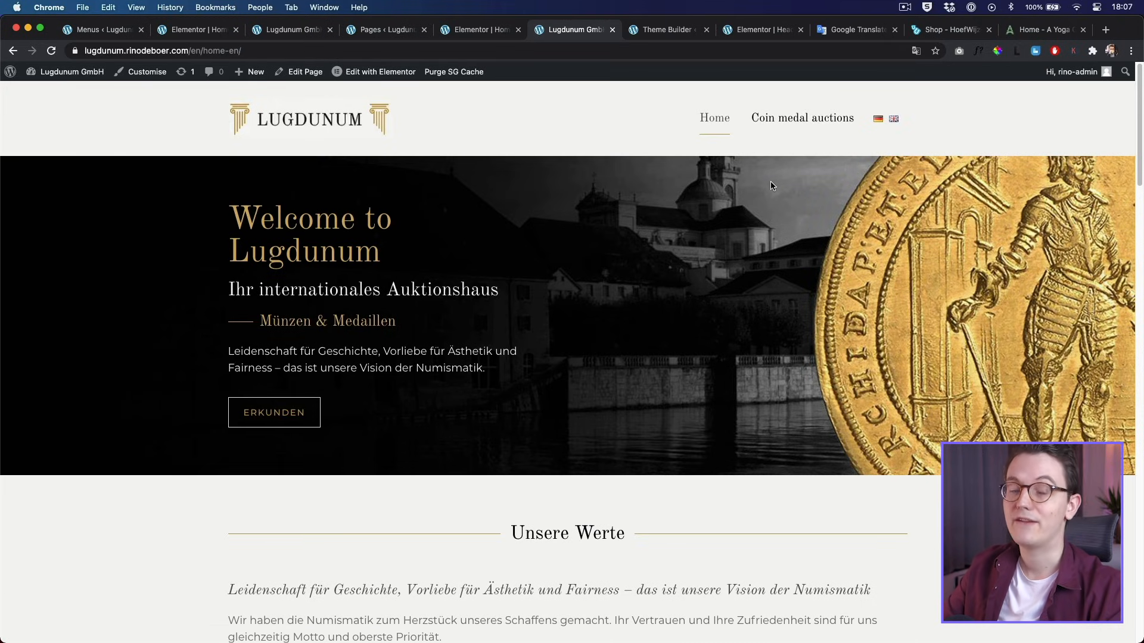
left_click(807, 125)
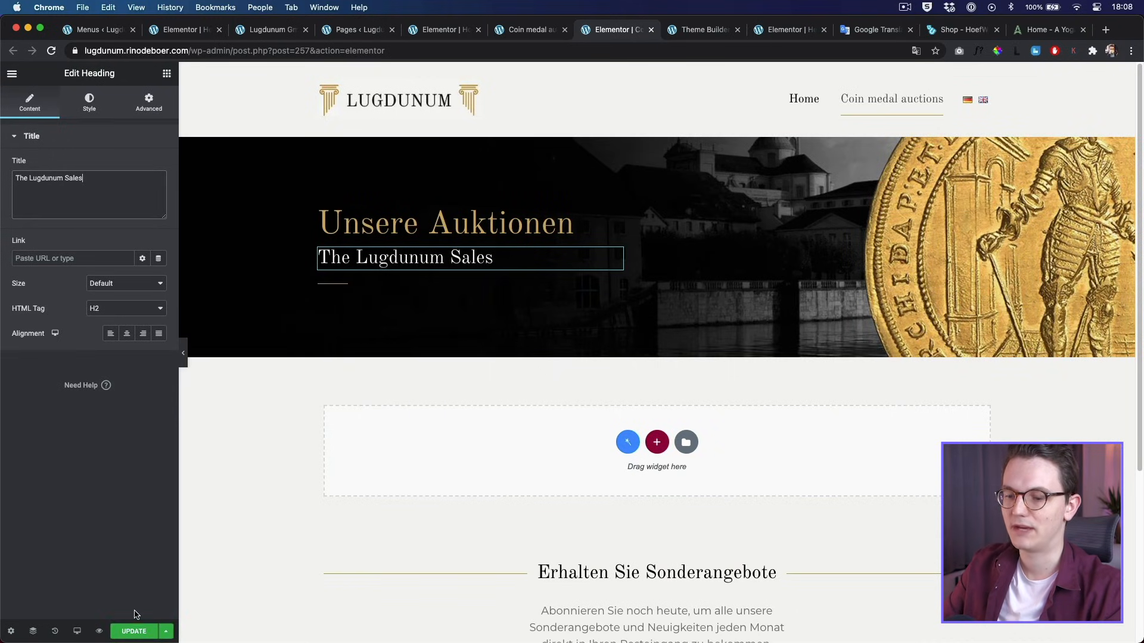
Step: Update the Coin medal auctions page with the subheading "The Lugdunum Sales", and switch its live view to German
left_click(138, 631)
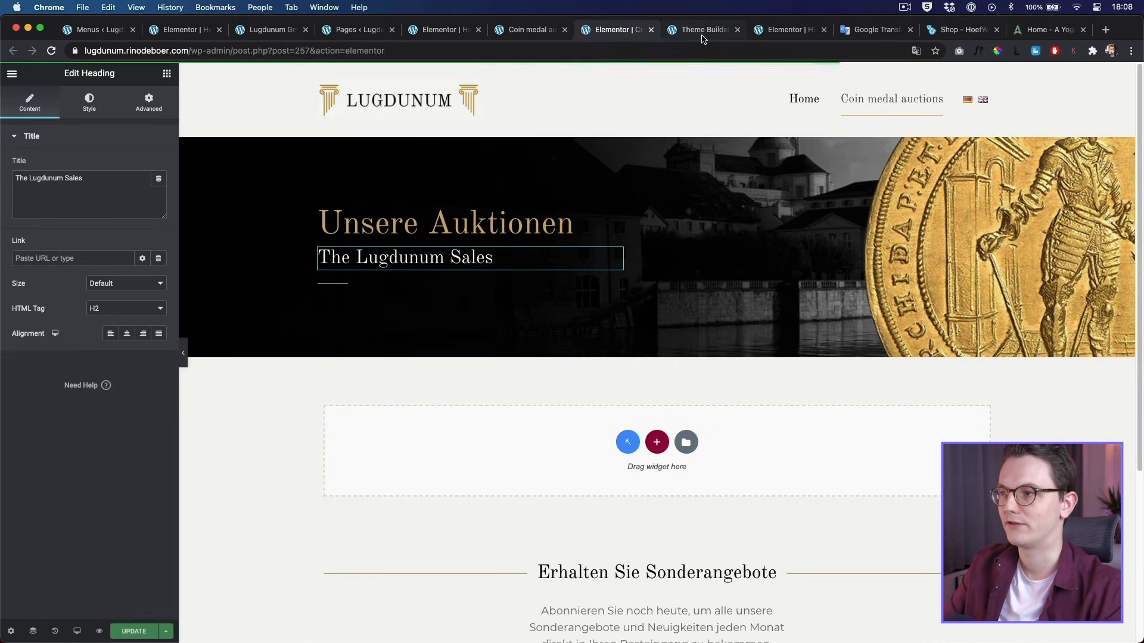
left_click(531, 30)
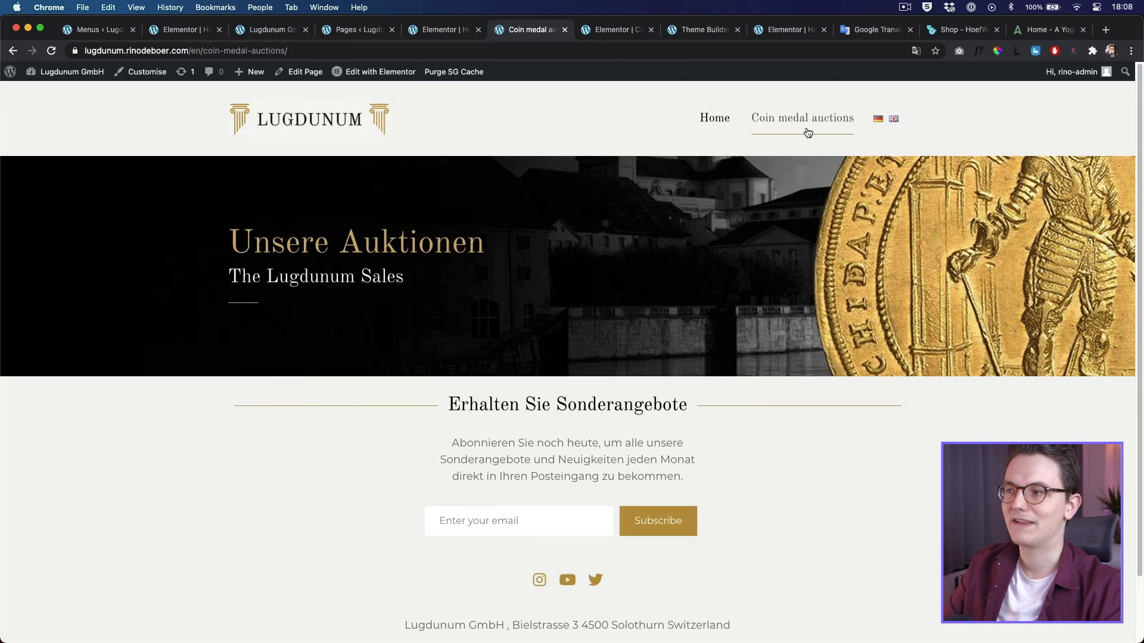
left_click(878, 119)
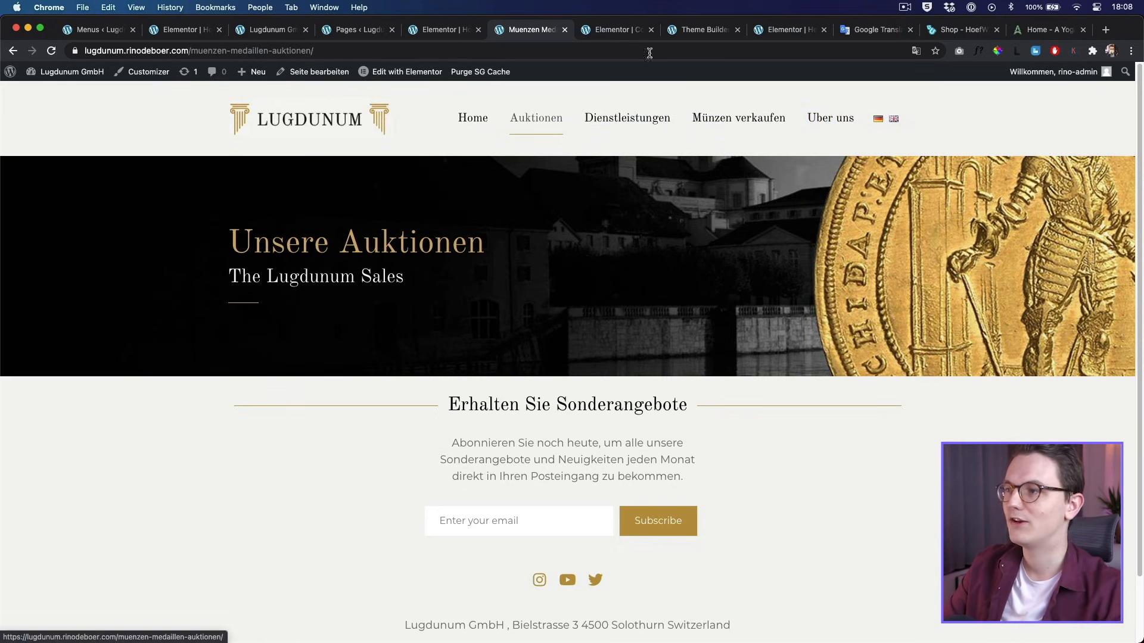
Step: Return to the Theme Builder template list and open the overview of blog posts with their translation columns
left_click(697, 30)
mouse_move(265, 481)
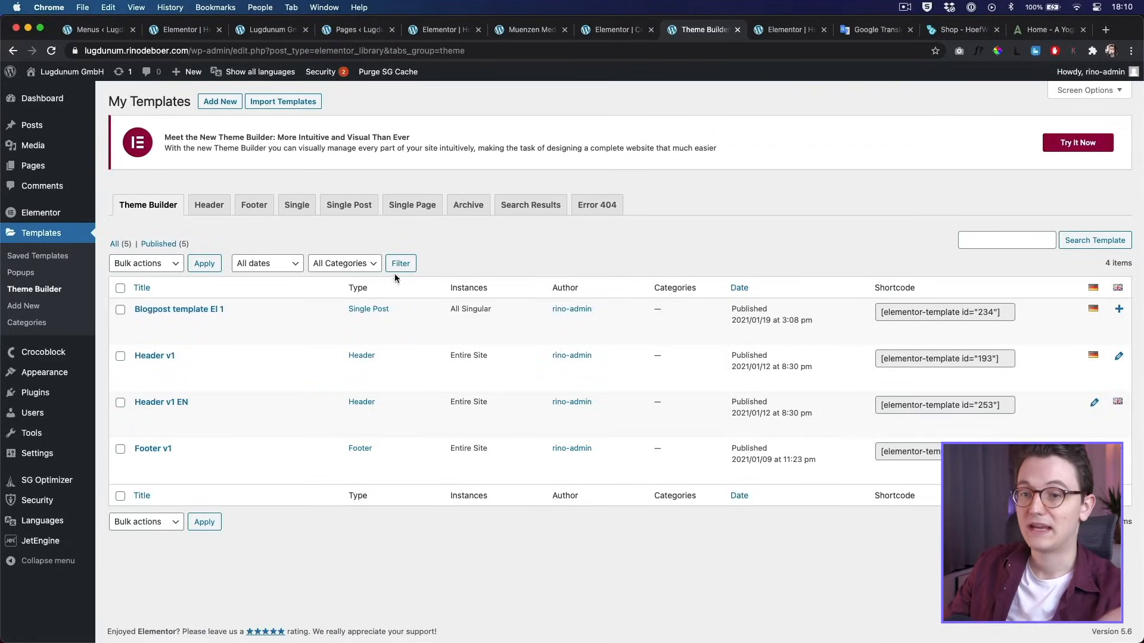
left_click(38, 127)
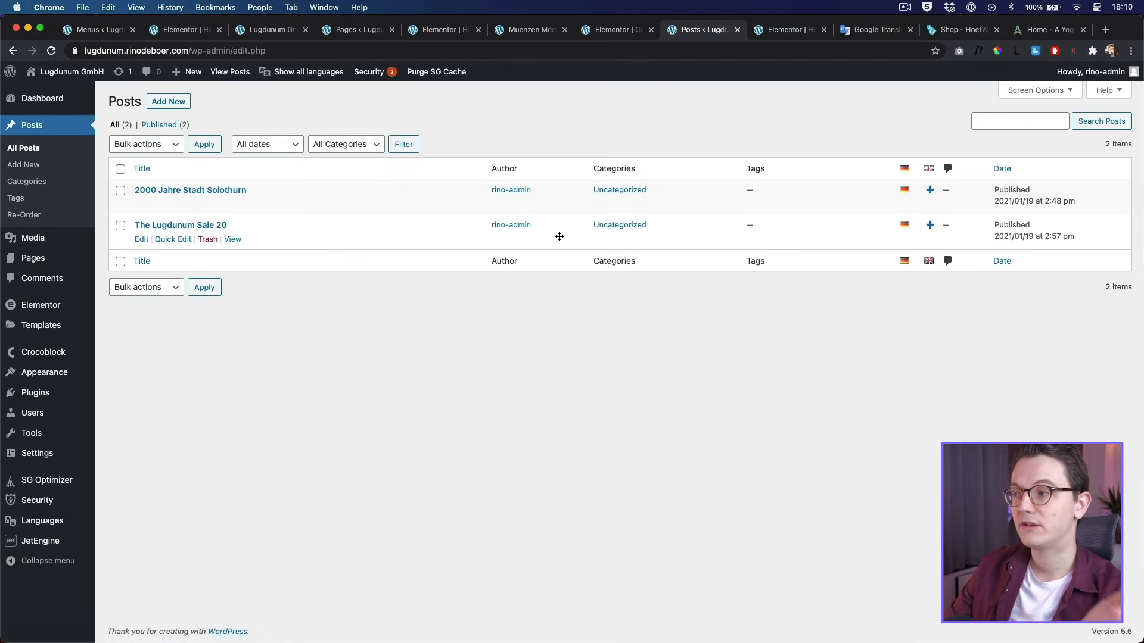
Step: View The Lugdunum Sale 20 post on the live site and dismiss the page translation prompt on the English home page
left_click(233, 240, "super")
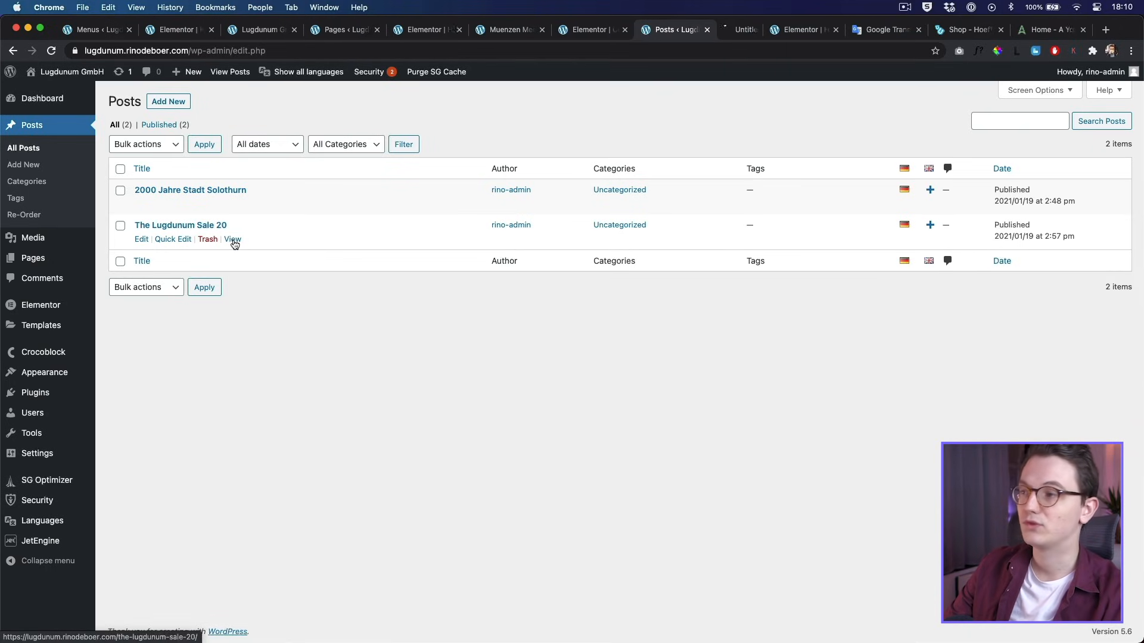
left_click(732, 30)
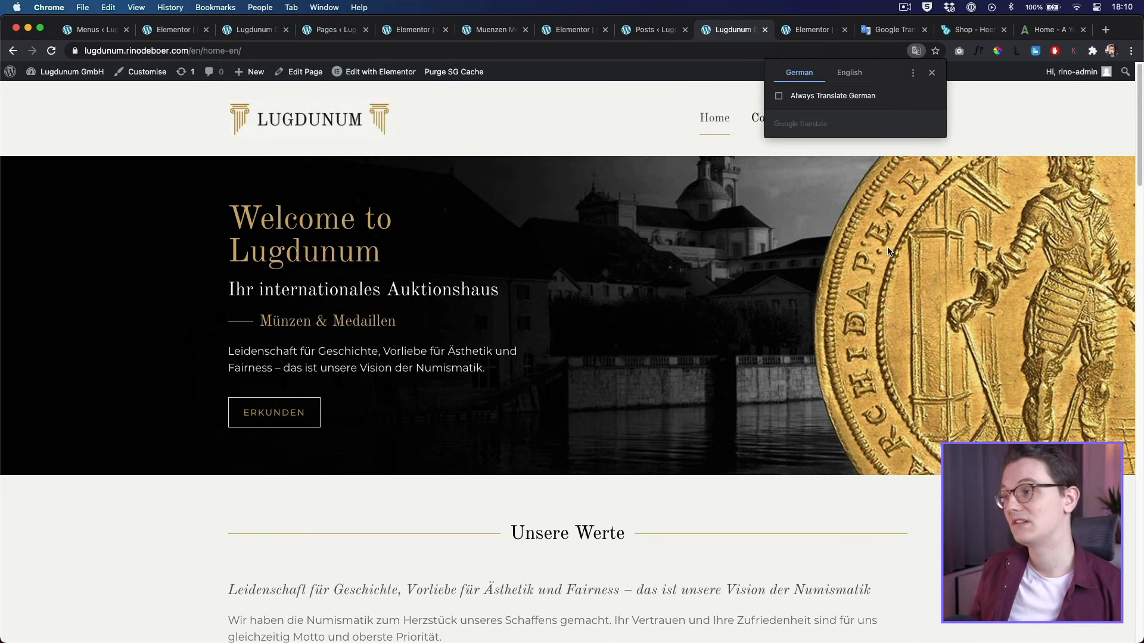
left_click(933, 72)
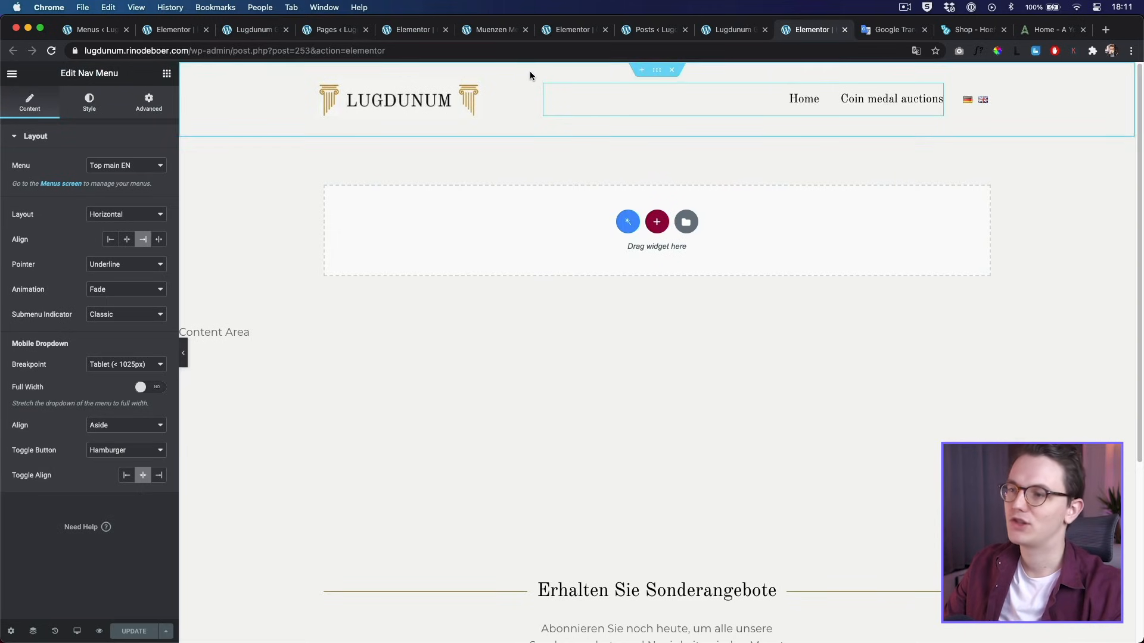
Step: In the mobile preview of the English header, set the section's unlinked padding to 20 px left and right, 0 top and bottom
right_click(531, 76)
left_click(551, 82)
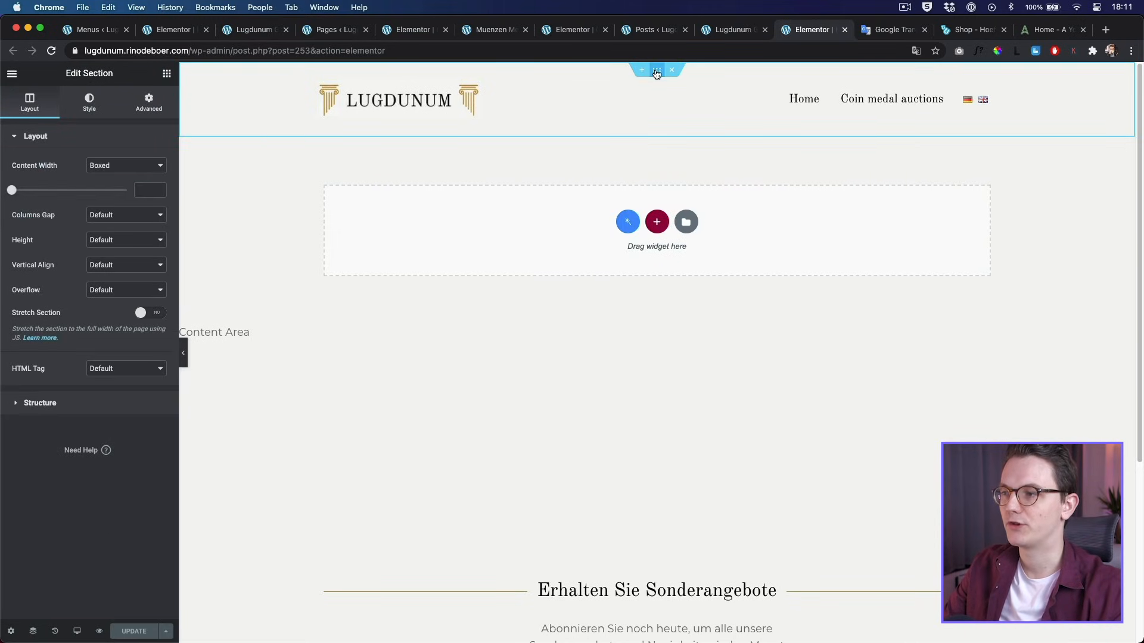
left_click(77, 631)
left_click(41, 601)
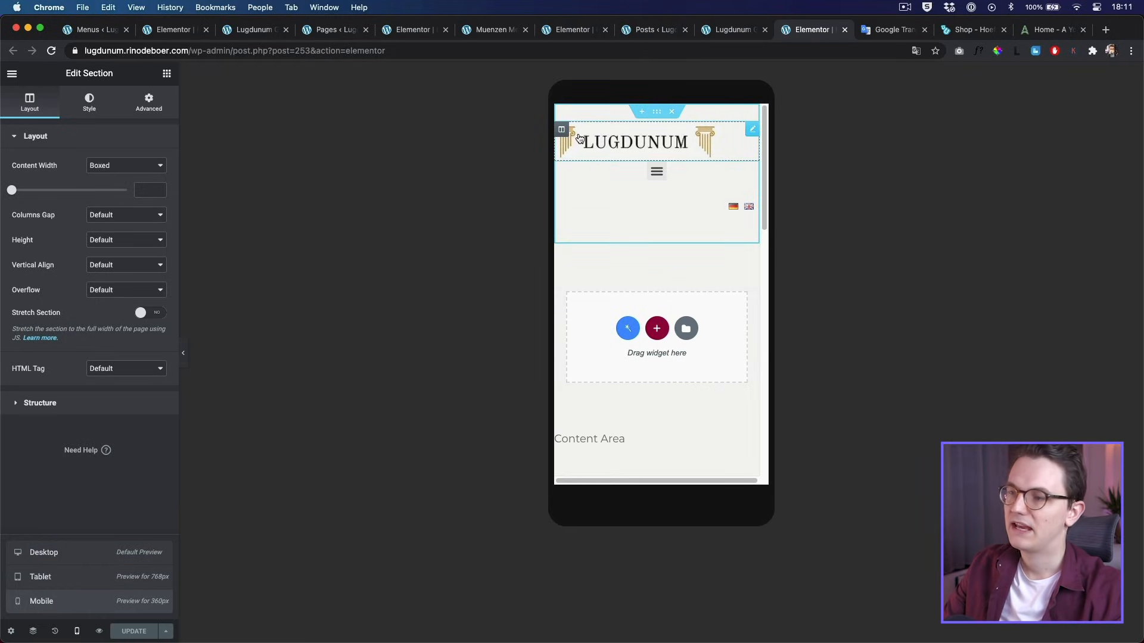
right_click(590, 115)
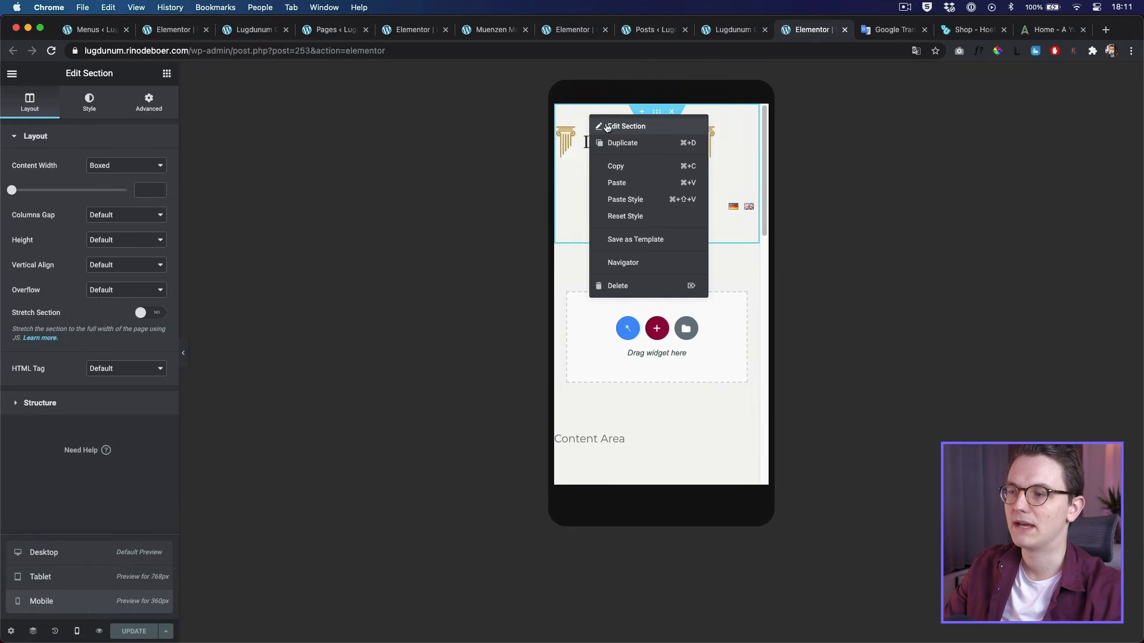
left_click(620, 126)
left_click(149, 102)
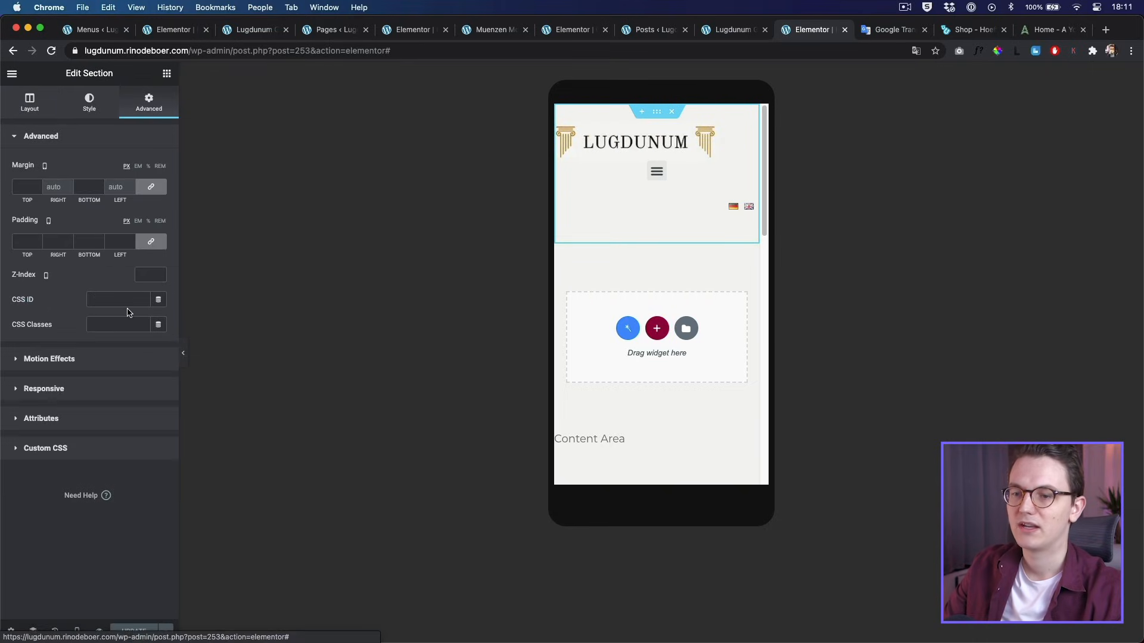
left_click(153, 242)
left_click(113, 242)
type("20")
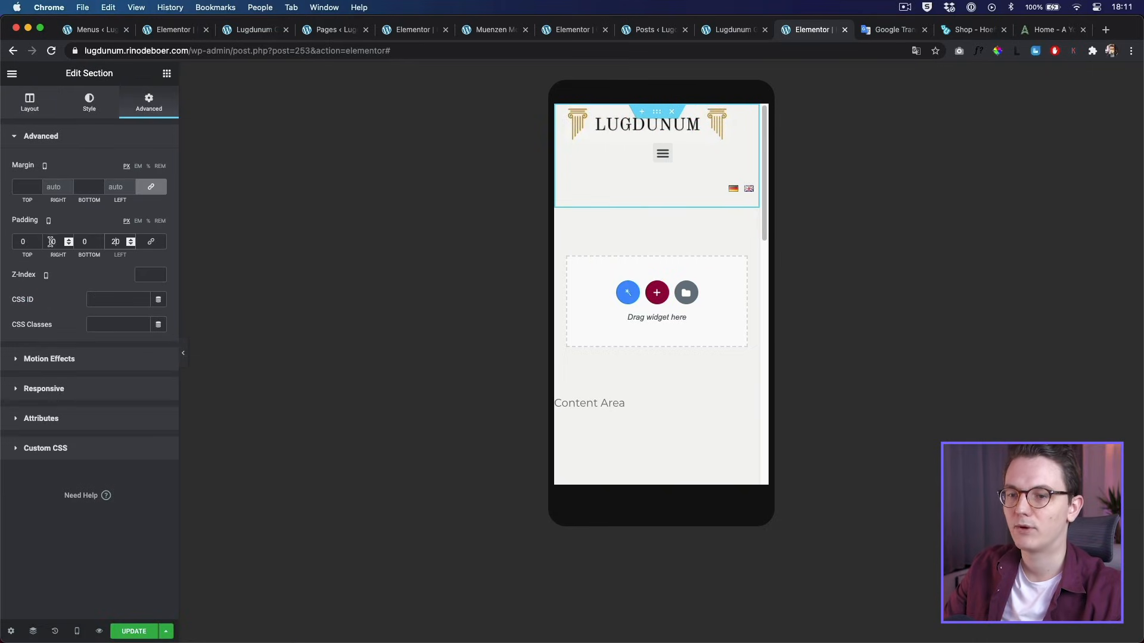
left_click(51, 241)
type("2")
Step: Set the header's mobile column widths to 60% for the logo, 20% for the menu and 20% for the language switcher
left_click(602, 146)
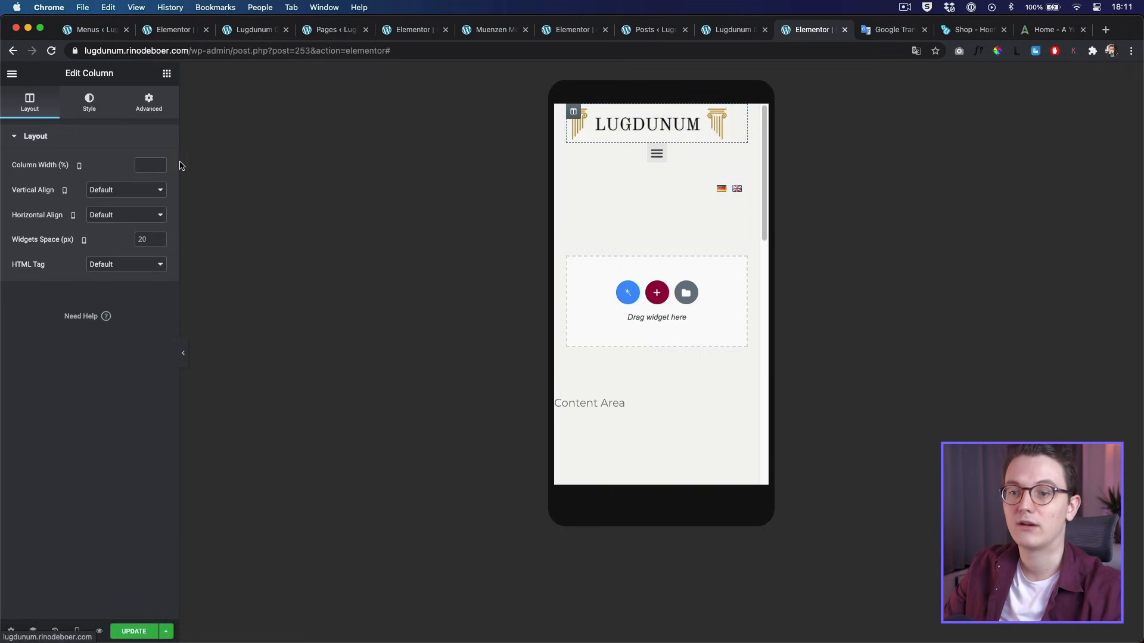
left_click(139, 165)
type("60")
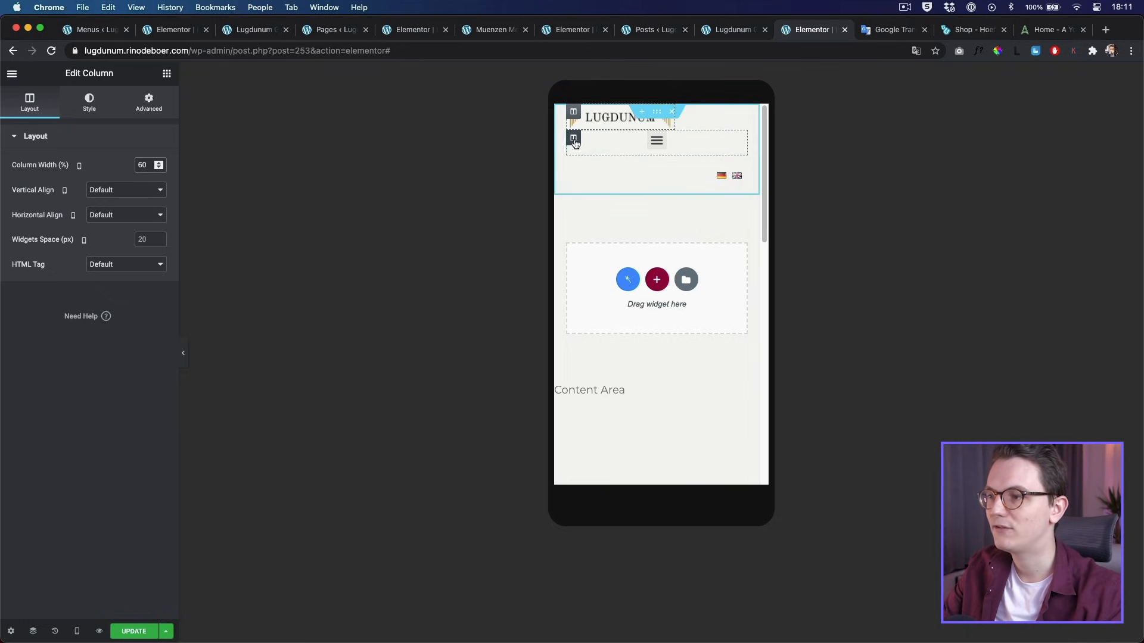
left_click(573, 139)
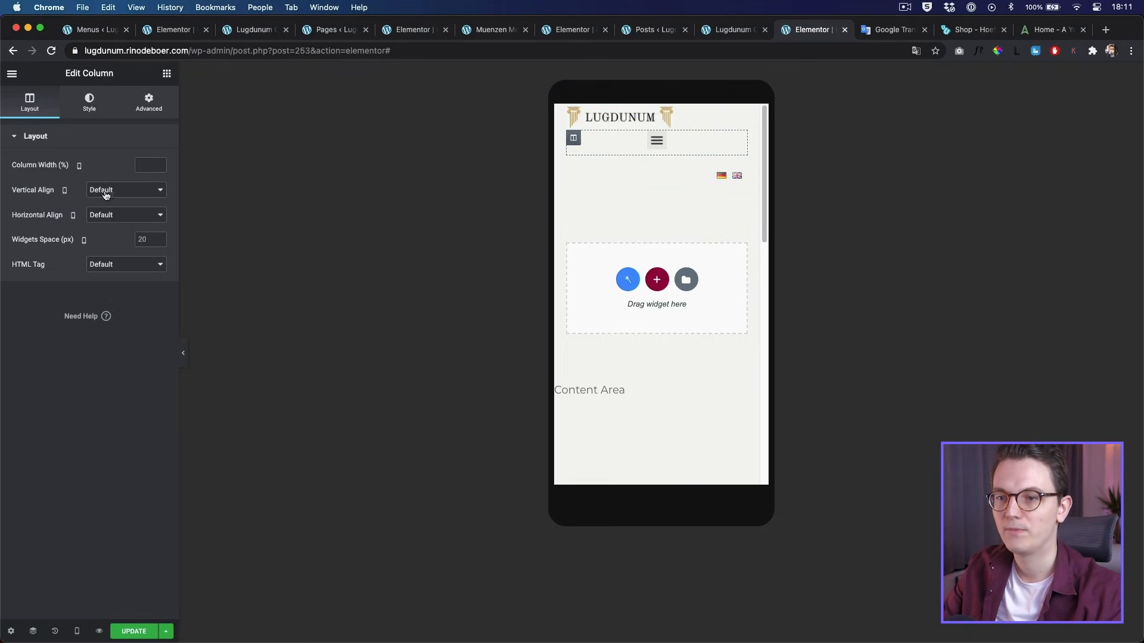
left_click(146, 163)
type("20")
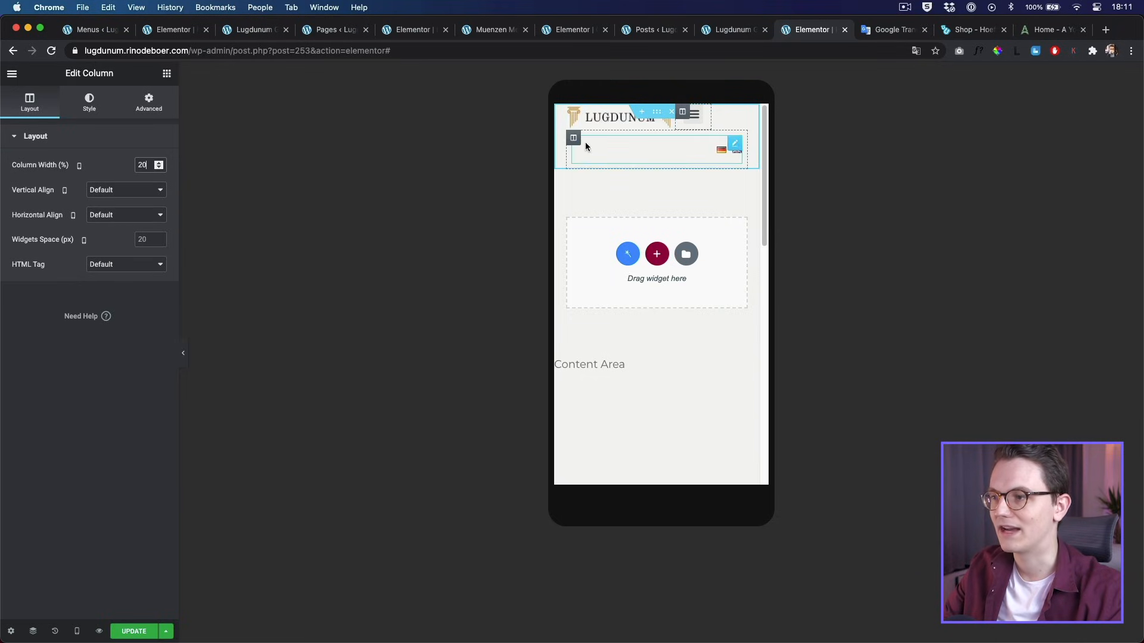
key("BackSpace")
key("BackSpace")
type("20")
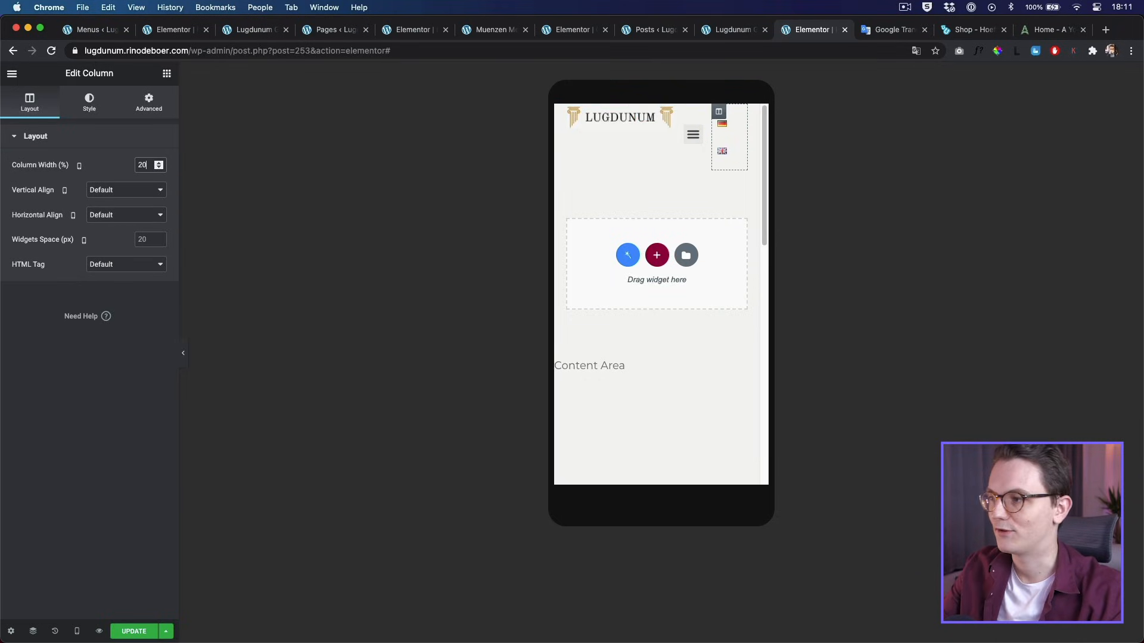
Step: Set the space between the language switcher's flags to 8 in the mobile header
left_click(735, 119)
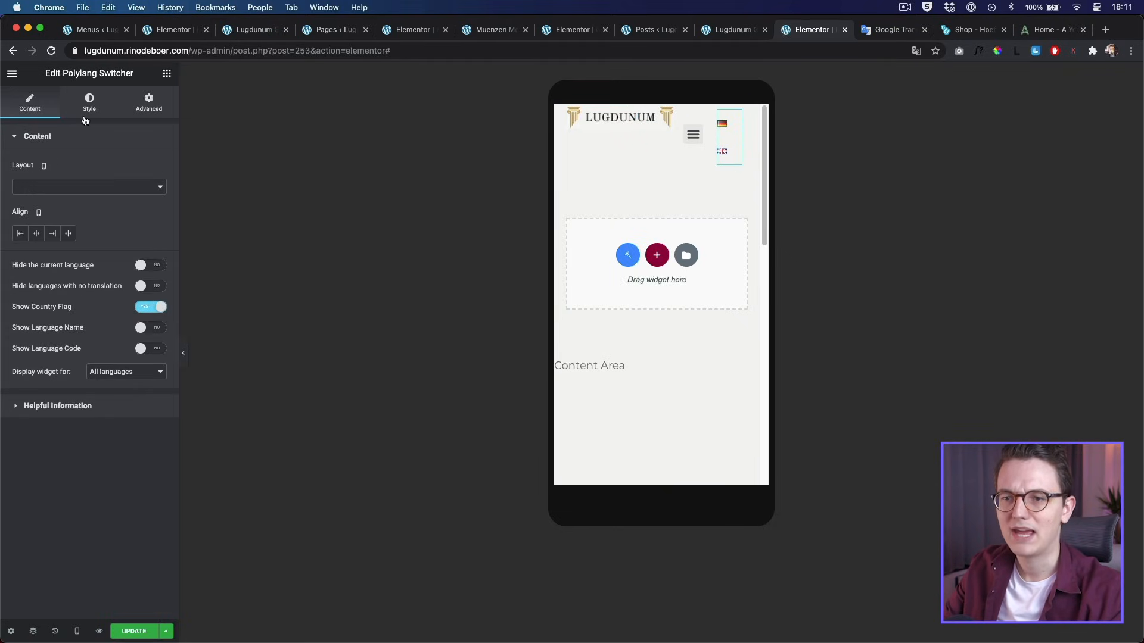
left_click(89, 102)
left_click_drag(12, 362, 20, 365)
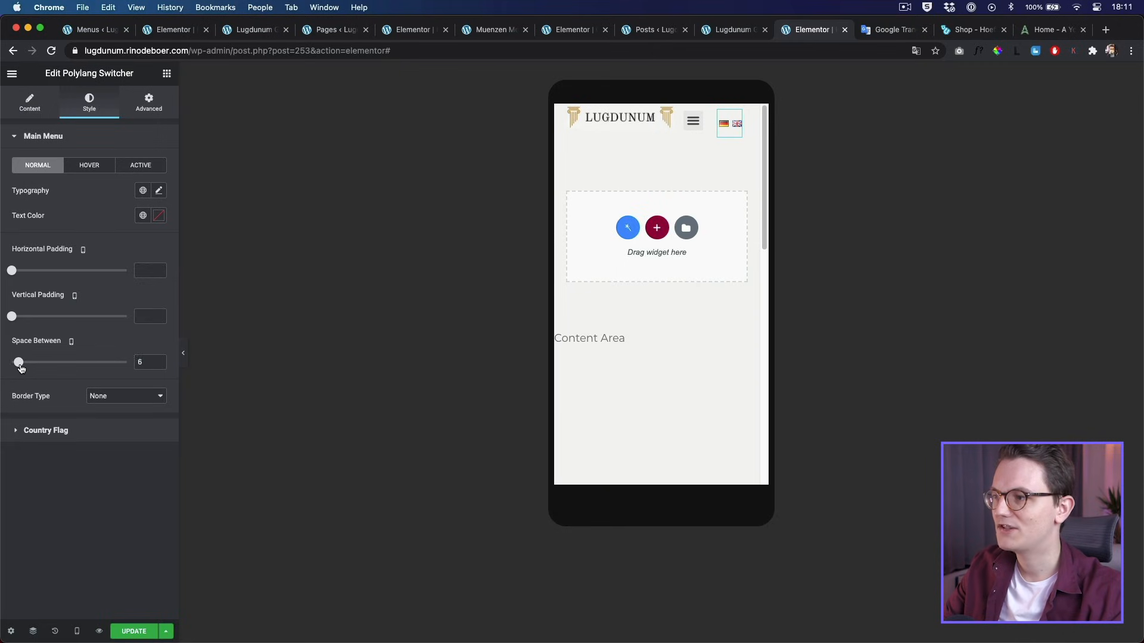
Step: Set the vertical alignment of the header's logo column and menu column to Middle
right_click(606, 179)
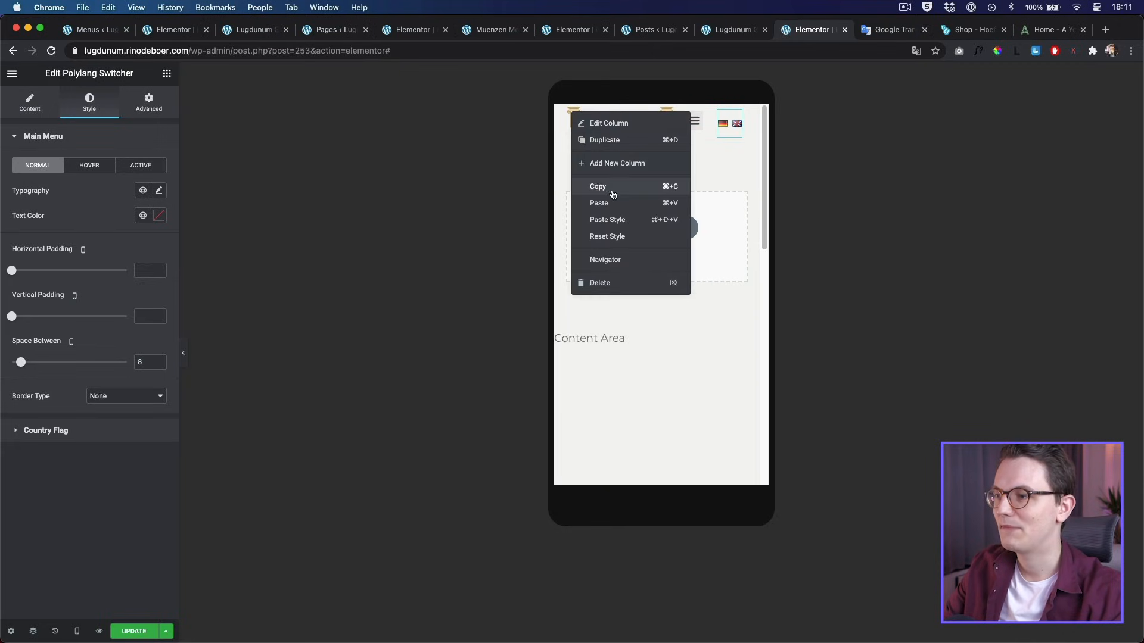
left_click(605, 130)
left_click(125, 189)
left_click(122, 214)
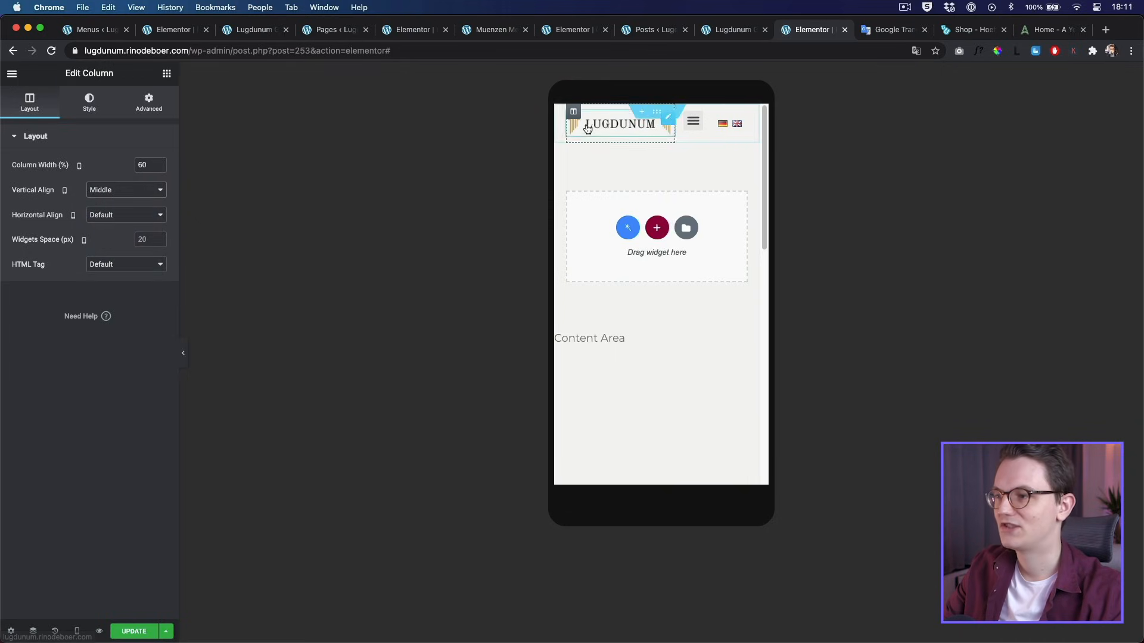
left_click(683, 112)
left_click(125, 189)
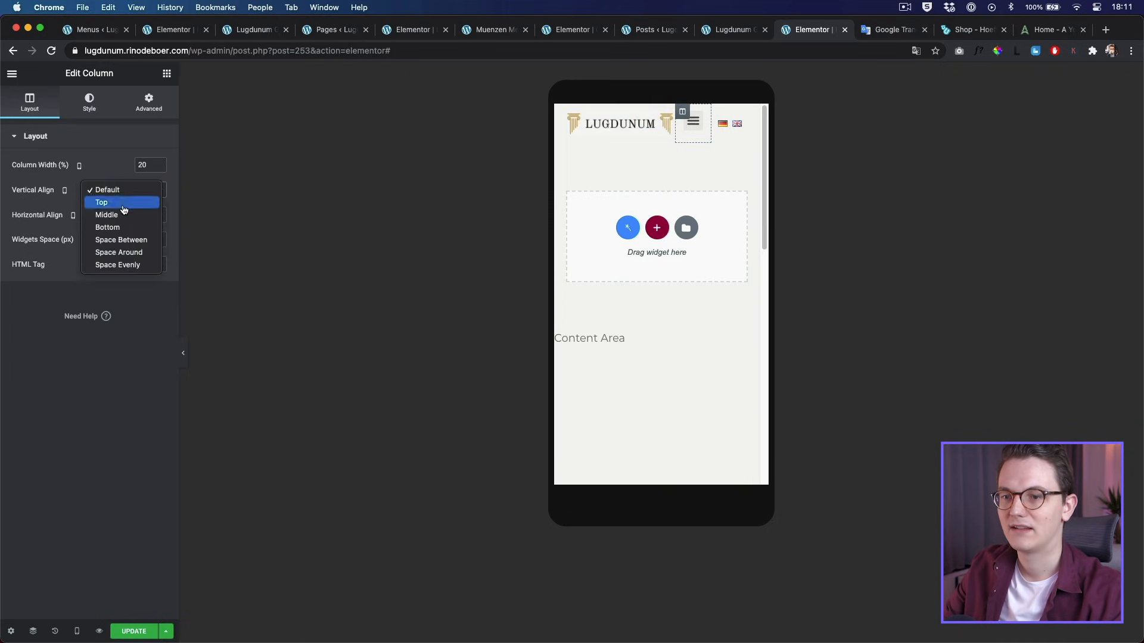
left_click(122, 215)
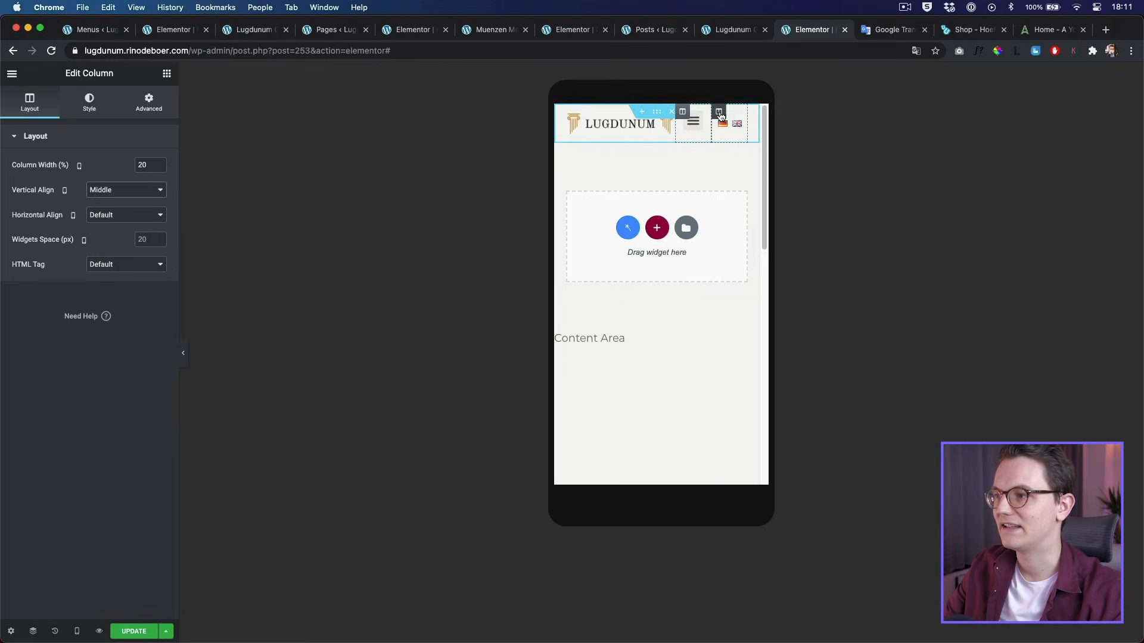
Step: Set the header section's top and bottom mobile padding to 10 px, and update the template before returning to the live English home page
left_click(719, 112)
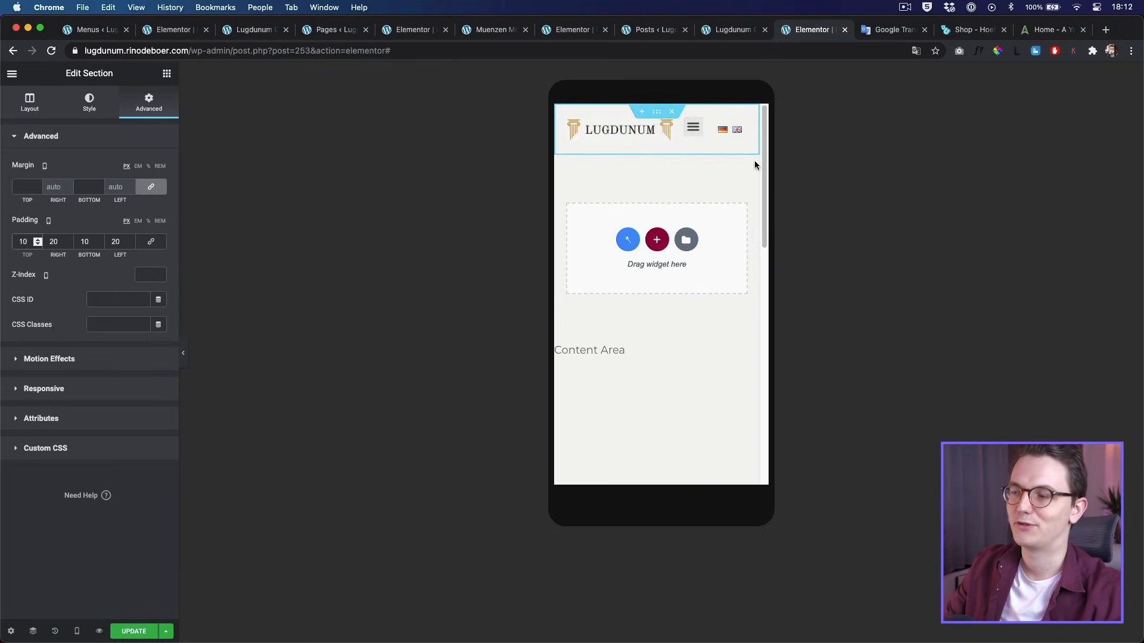
left_click(699, 132)
left_click(730, 129)
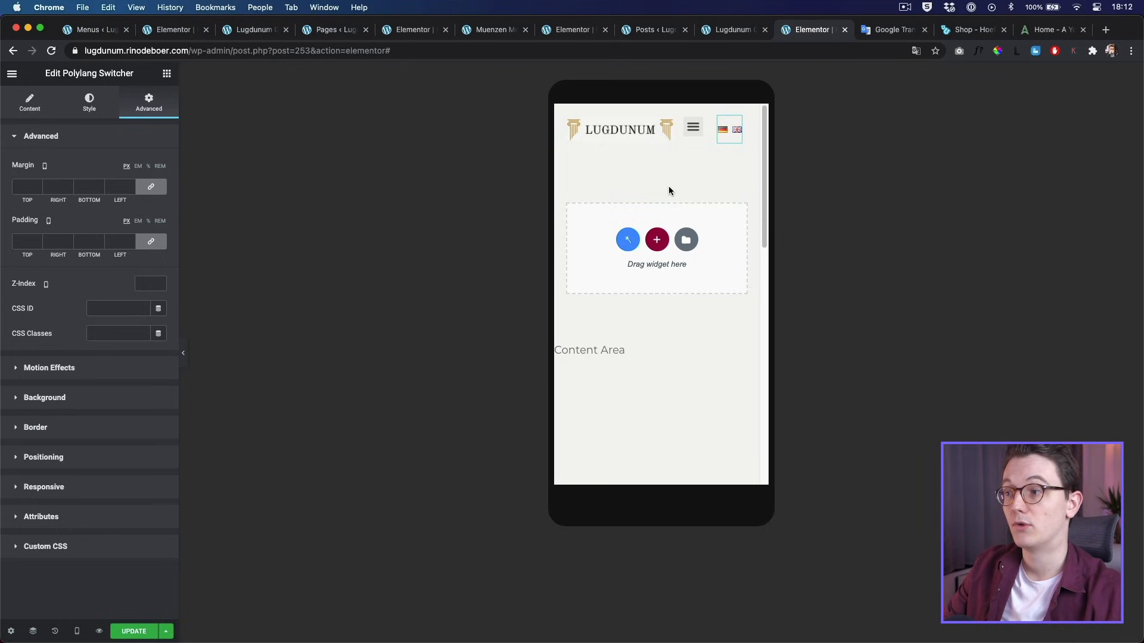
key("super+s")
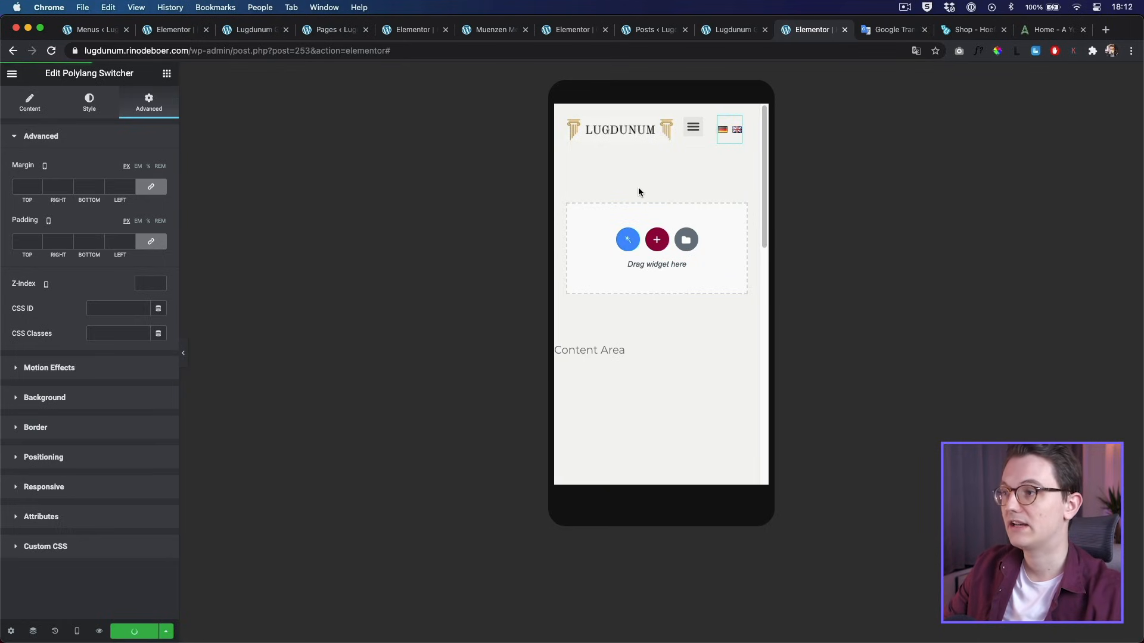
left_click(733, 30)
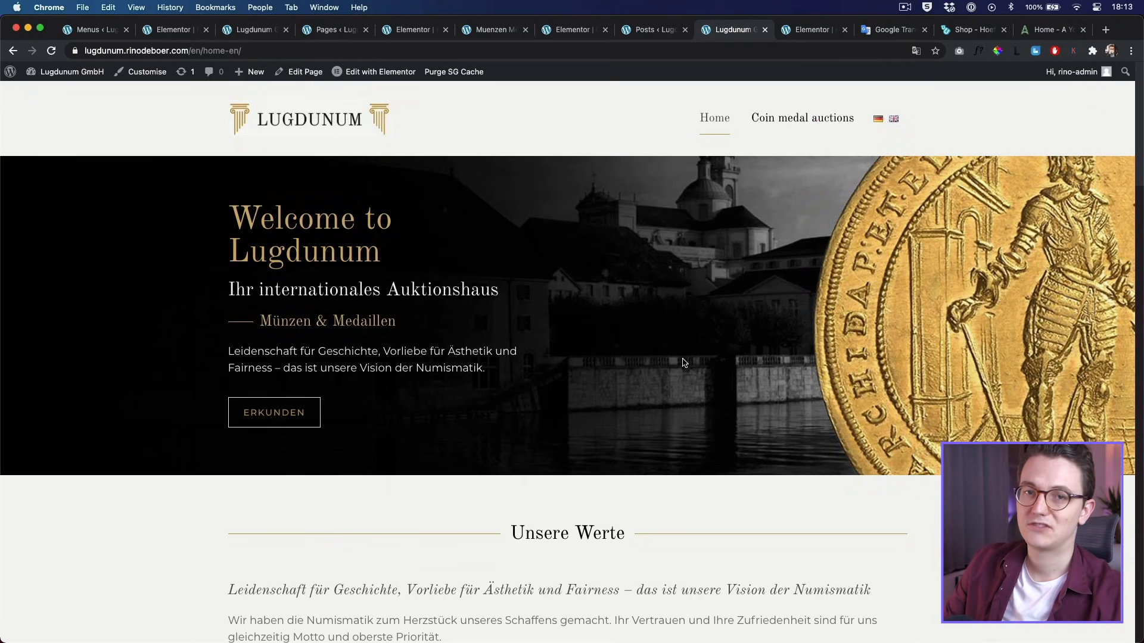